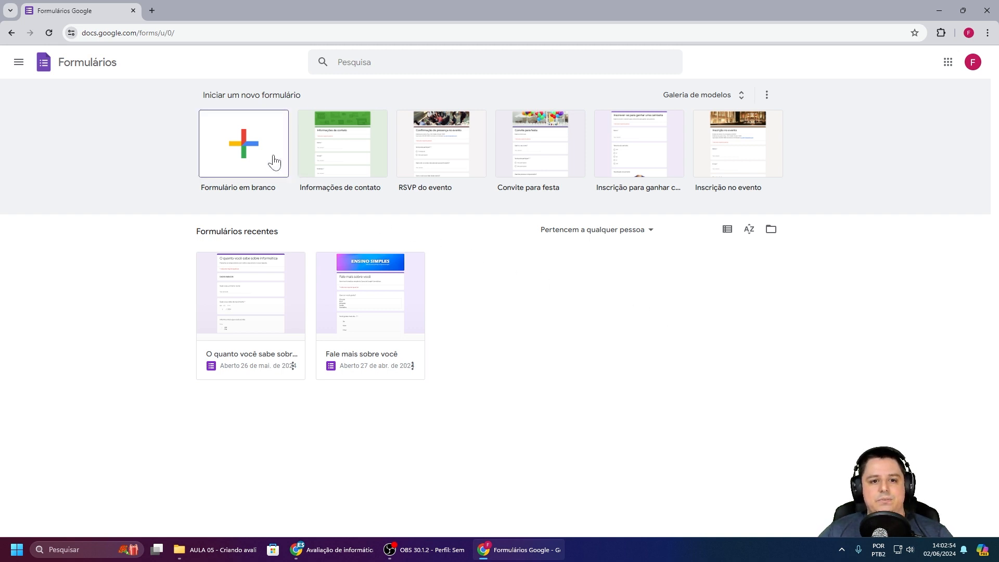
Step: Create a blank form titled 'Avaliação de informática' and give the file that same name
left_click(240, 140)
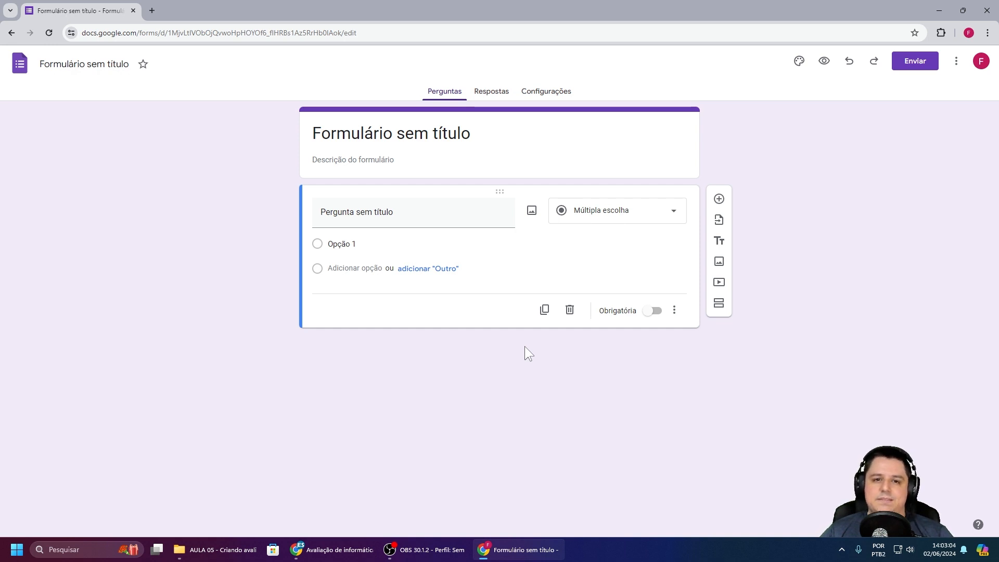
left_click(479, 134)
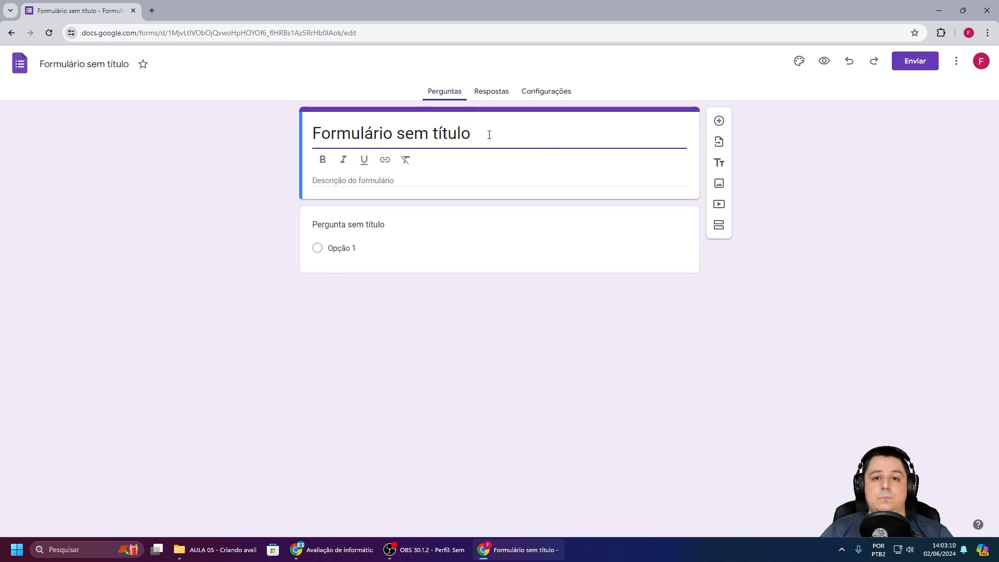
key("BackSpace")
key("BackSpace")
key("BackSpace")
key("BackSpace")
key("BackSpace")
key("BackSpace")
key("BackSpace")
key("BackSpace")
key("BackSpace")
key("BackSpace")
key("BackSpace")
key("BackSpace")
key("BackSpace")
key("BackSpace")
key("BackSpace")
key("BackSpace")
key("BackSpace")
key("BackSpace")
key("BackSpace")
key("BackSpace")
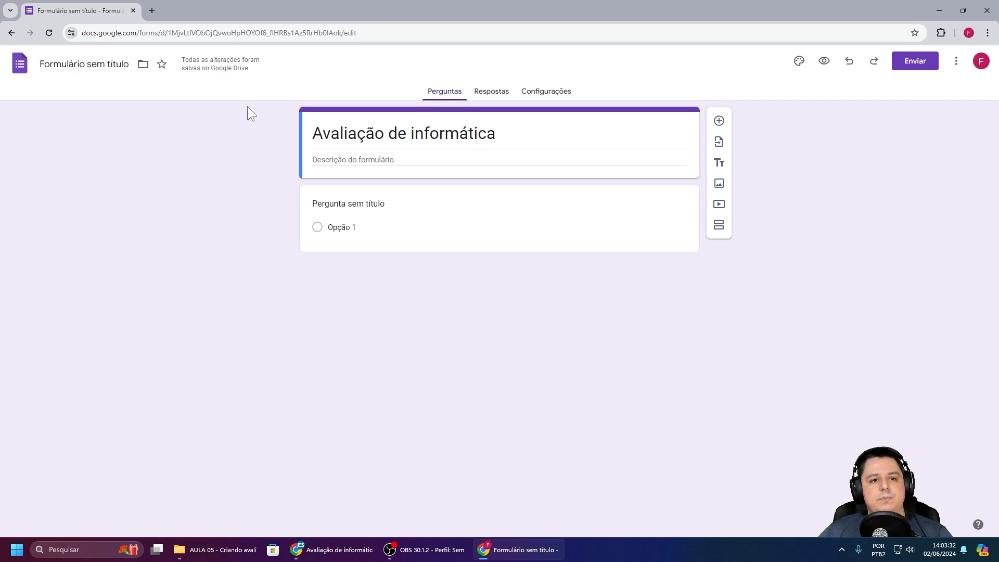
left_click(108, 65)
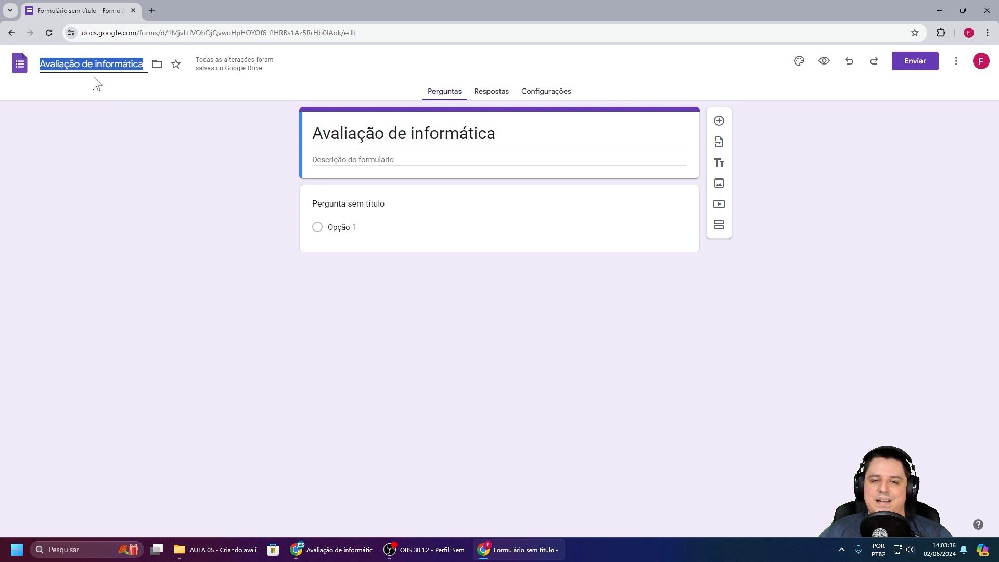
left_click(98, 90)
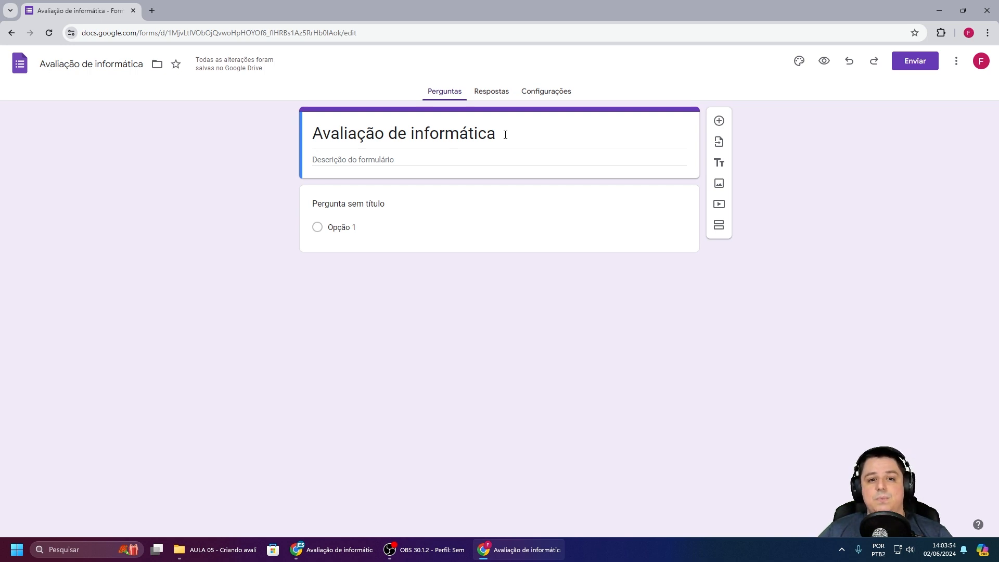
Step: Paste the five-line student instructions into the form description and bold the e-mail warning
left_click(371, 158)
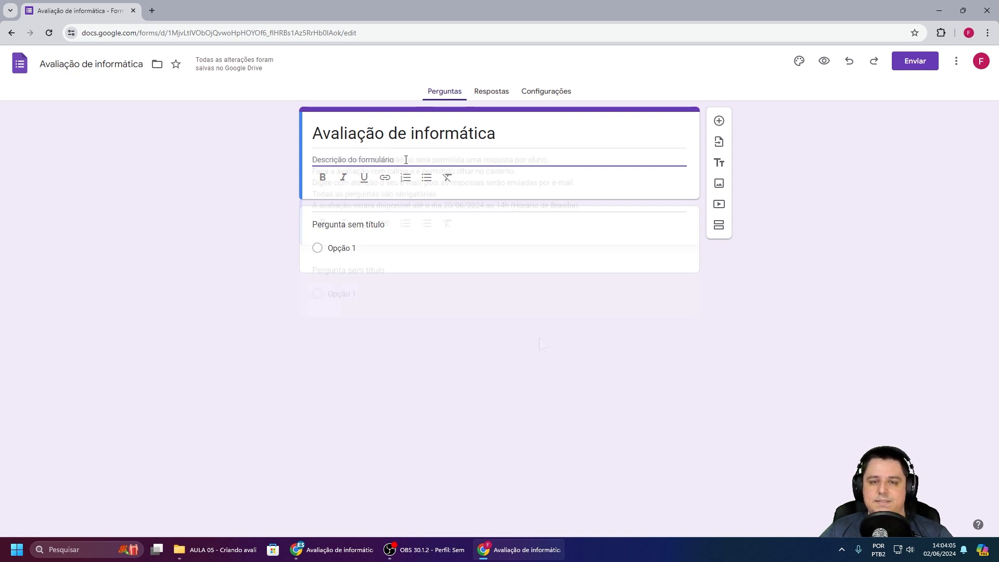
type("Caro aluno nesta avaliação só será permitida uma resposta por aluno. Faça a avaliação com calma e é permitido olhar no caderno. Digite com atenção o seu e-mail, pois as respostas serão enviadas por e-mail. Todas as perguntas são obrigatórias. A avaliação estará disponível até o dia 20/06/2024 as 14h (Horário de Brasília).")
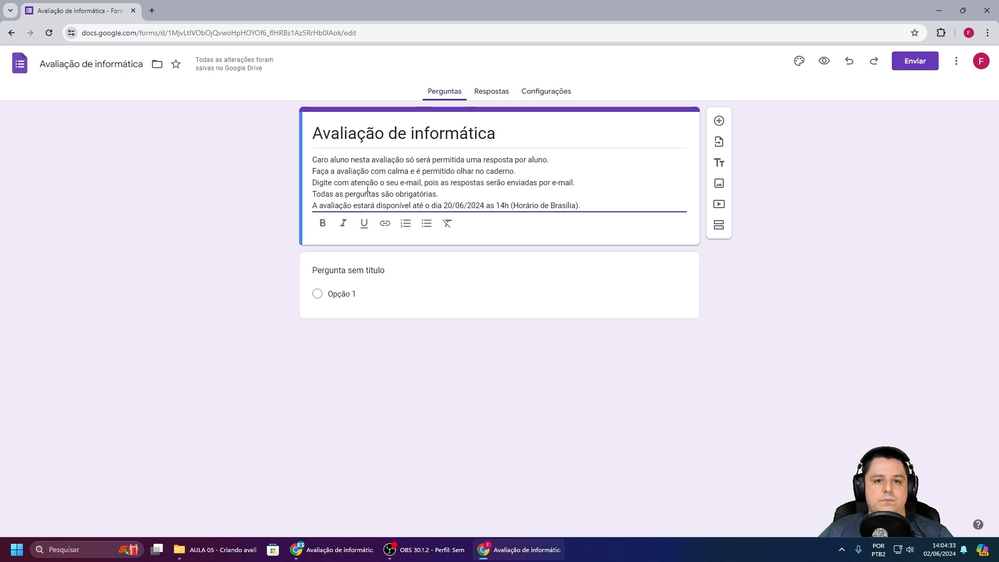
left_click_drag(313, 182, 421, 178)
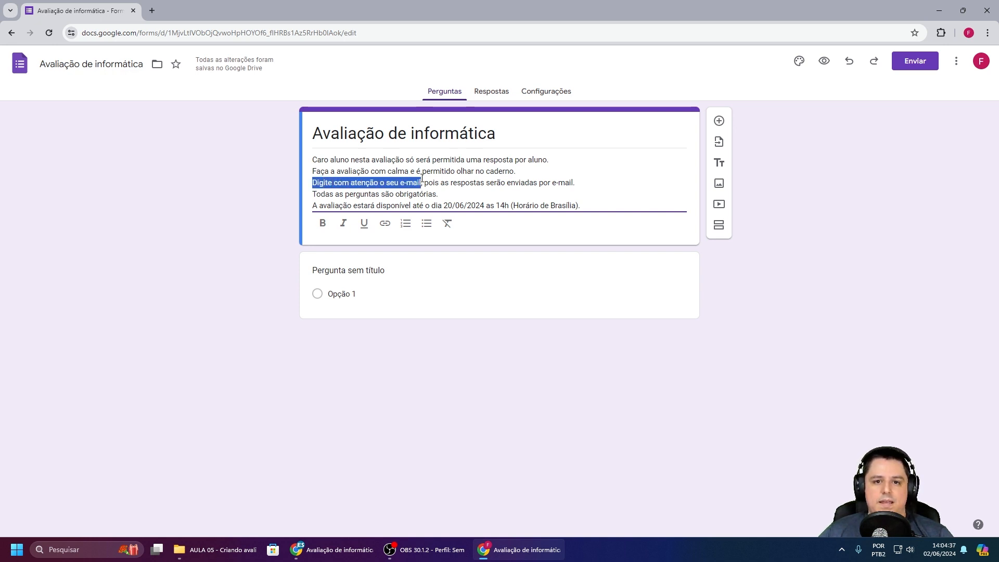
left_click(322, 225)
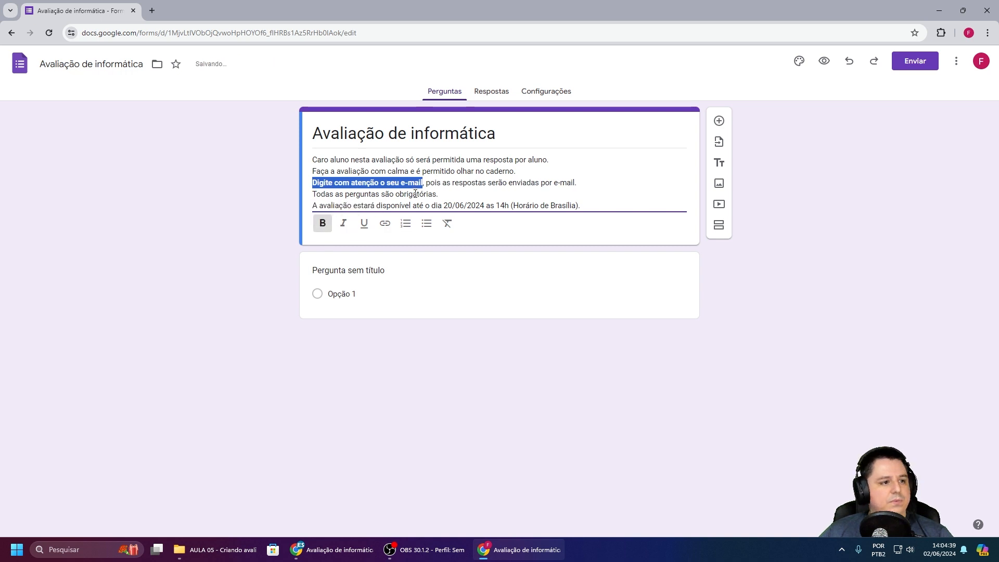
Step: Bold the deadline date and time, and italicise 'Horário de Brasília'
left_click(481, 201)
left_click_drag(444, 205, 577, 203)
left_click(323, 223)
left_click(343, 223)
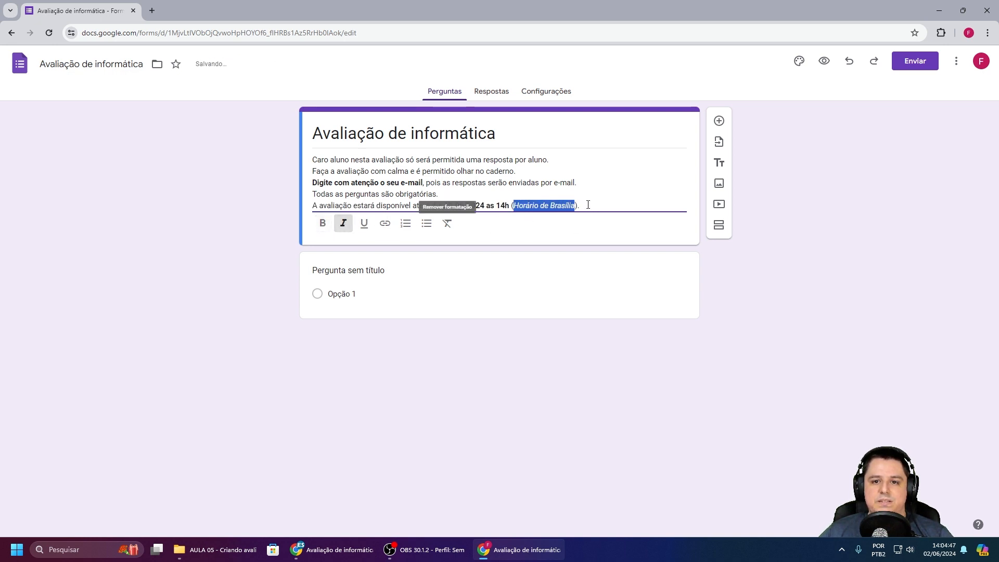
left_click(588, 204)
left_click(800, 215)
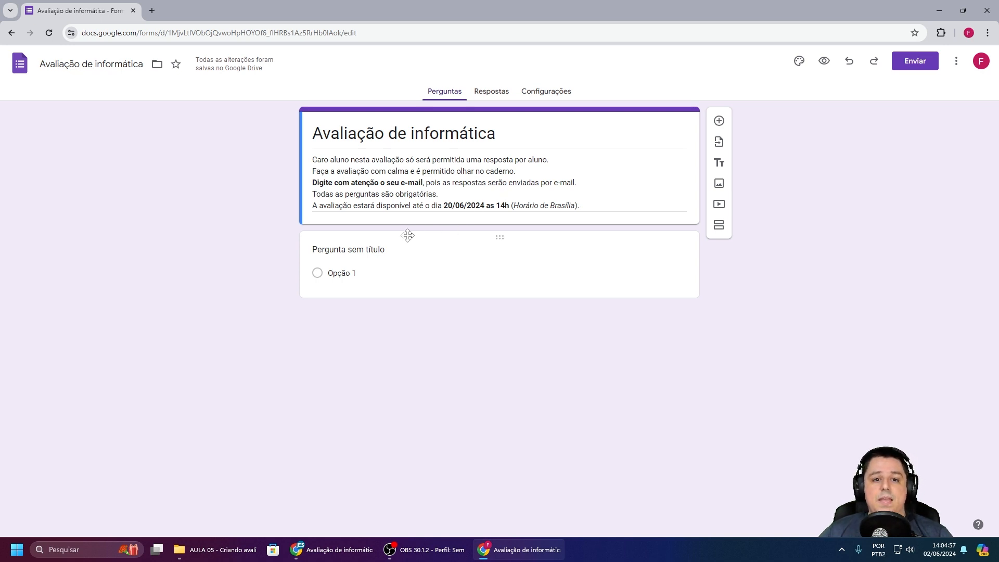
Step: Make the first question a required short answer reading 'Digite o seu nome completo'
left_click(376, 249)
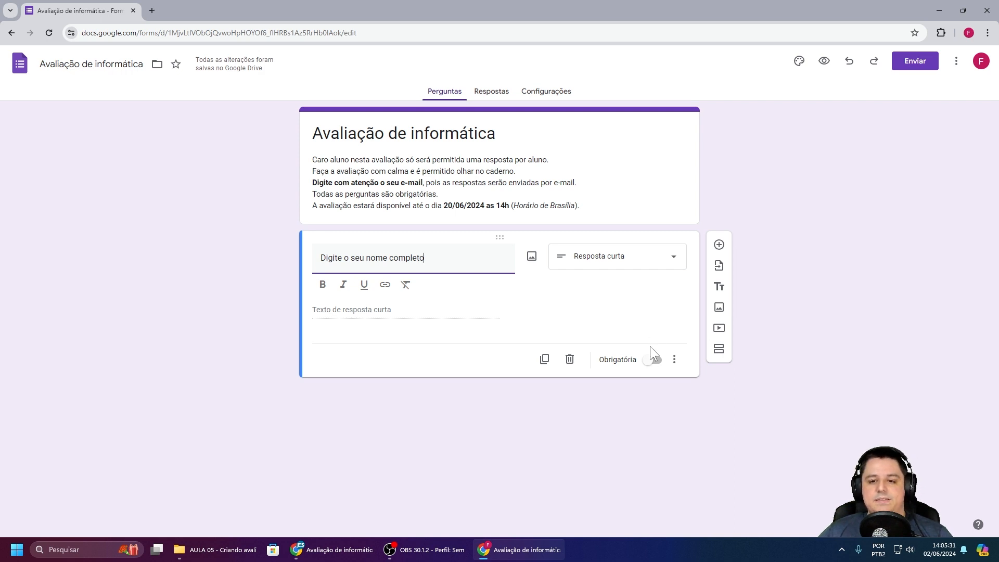
left_click(654, 360)
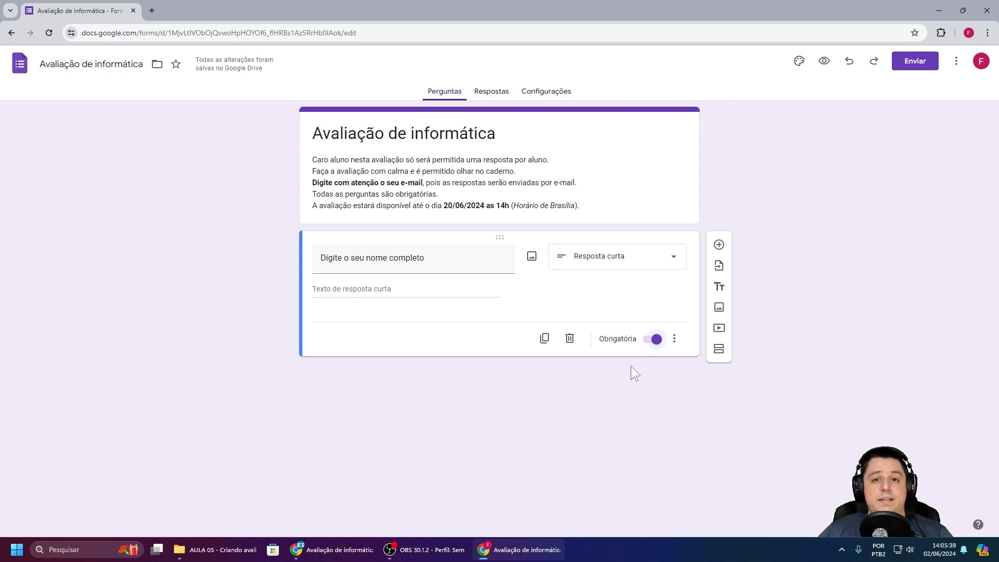
Step: Add required dropdown 'Selecione a sua série' with options 8ª Série A, 8ª Série B and 8ª Série C
left_click(718, 246)
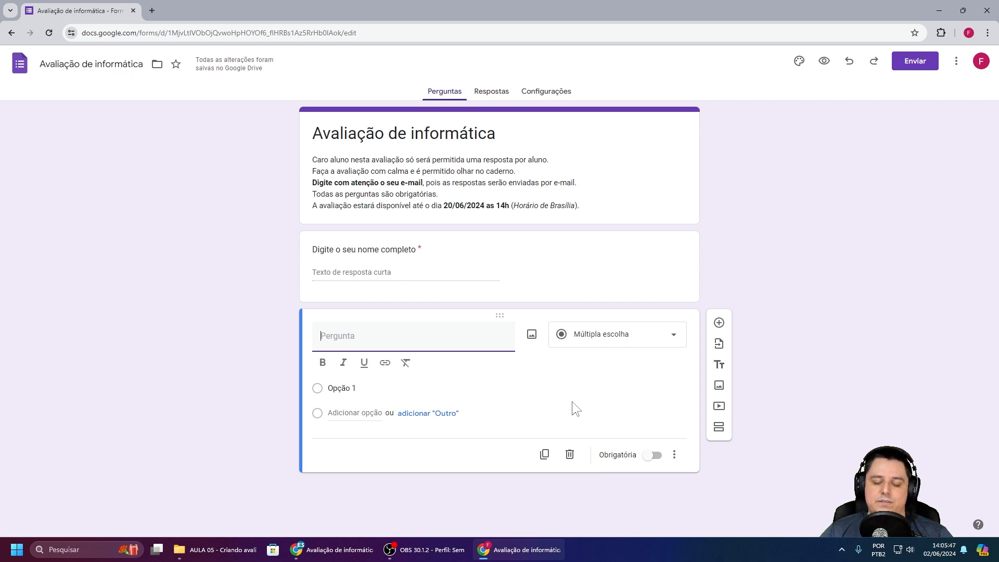
type("Selecione a sua série")
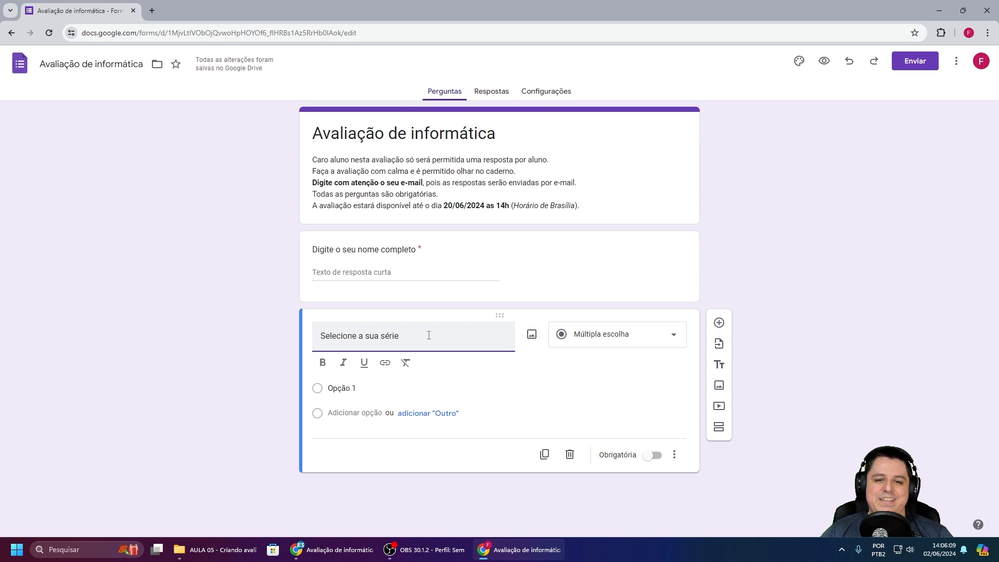
left_click(367, 388)
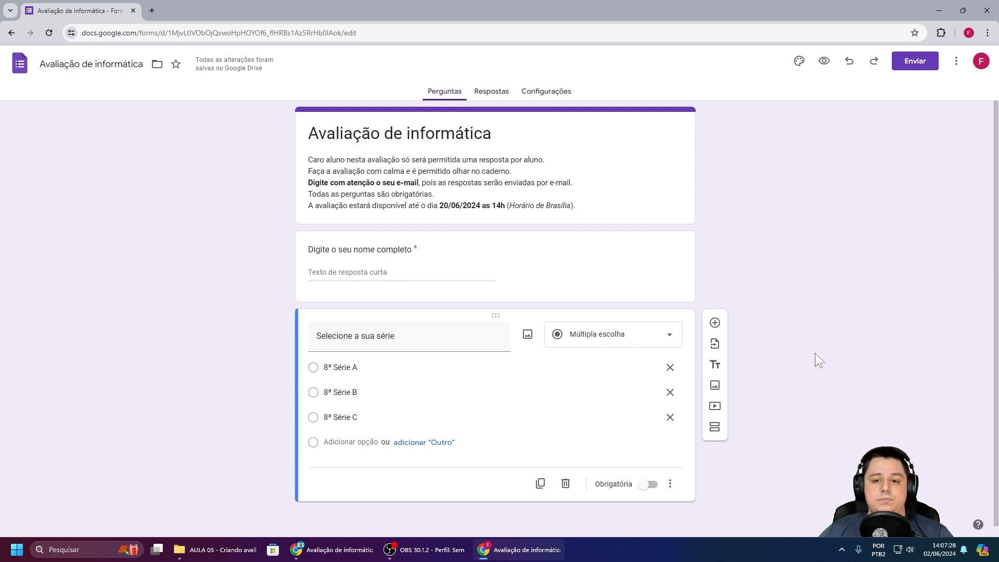
left_click(648, 484)
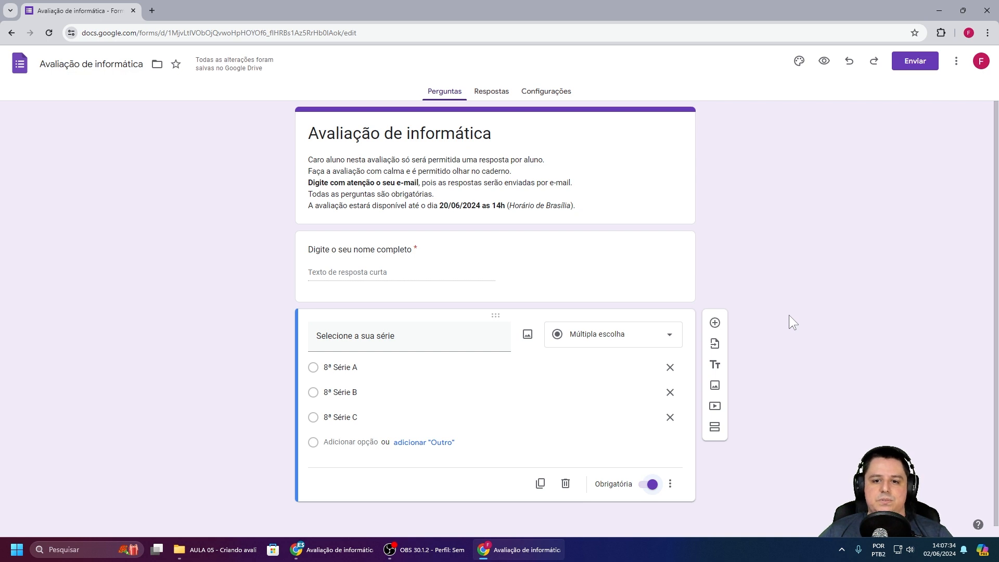
left_click(601, 339)
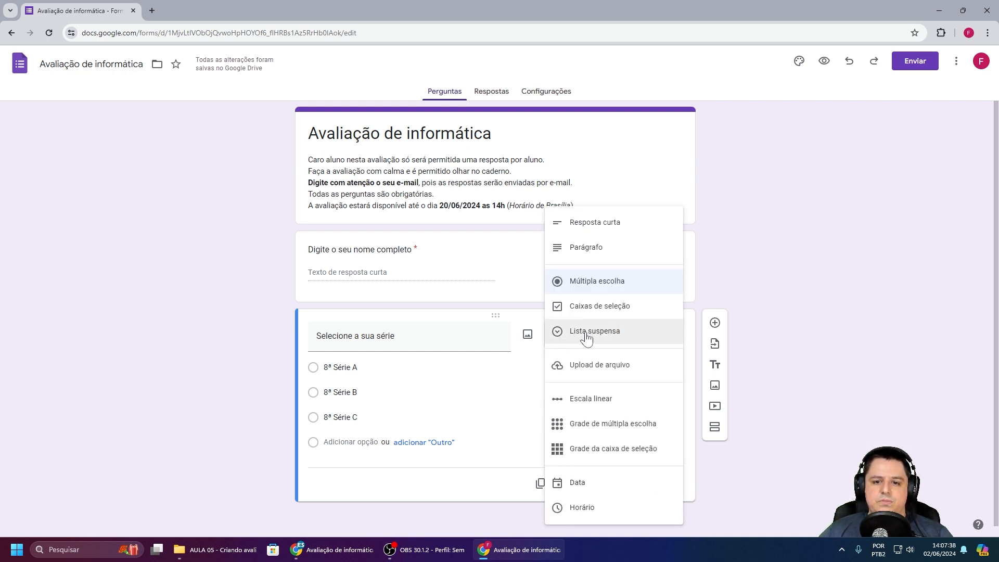
left_click(586, 337)
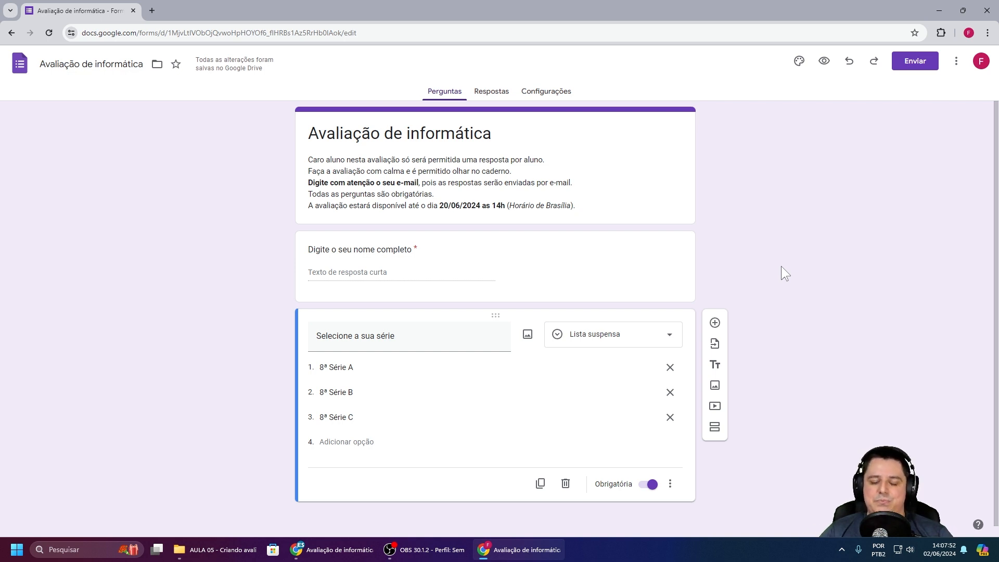
Step: Add the question 'O Windows 11 é um?' with the note 'Somente uma resposta é a correta.'
scroll(766, 271, "down", 1)
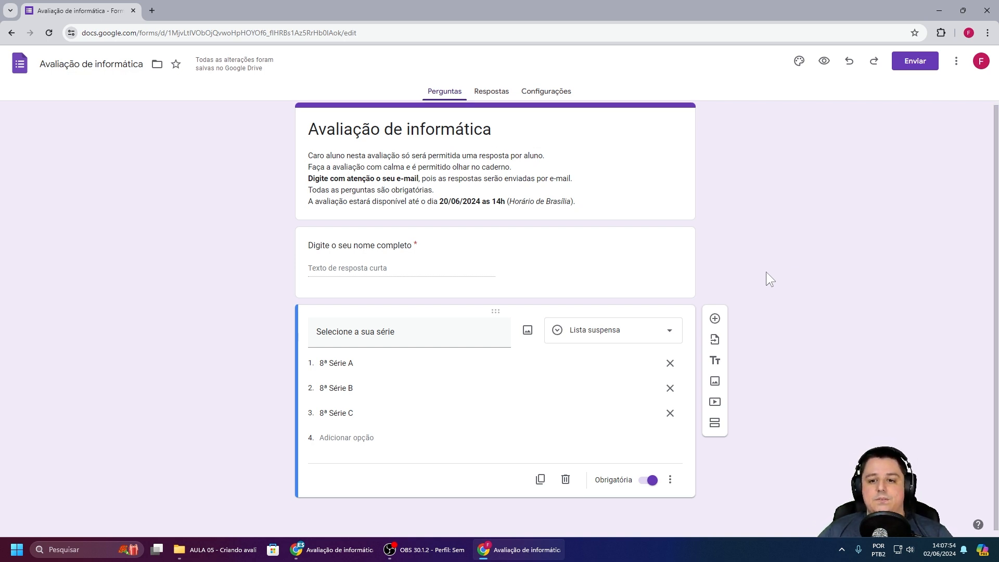
left_click(716, 319)
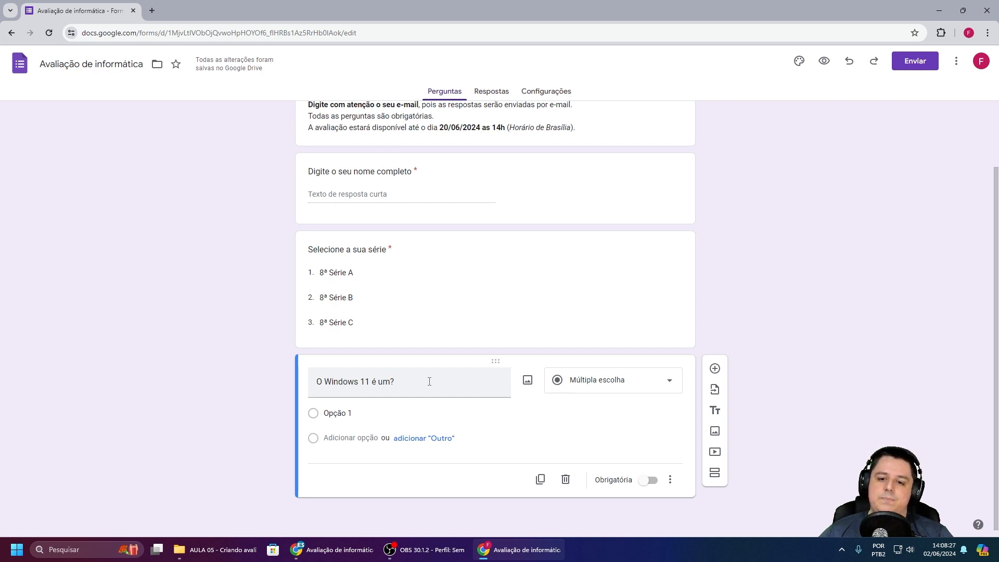
left_click(668, 480)
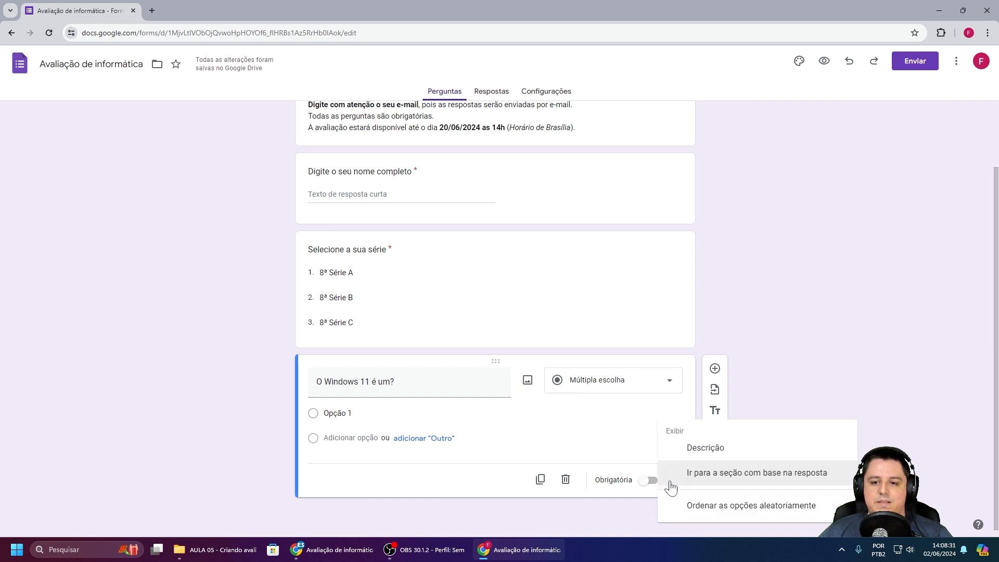
left_click(707, 450)
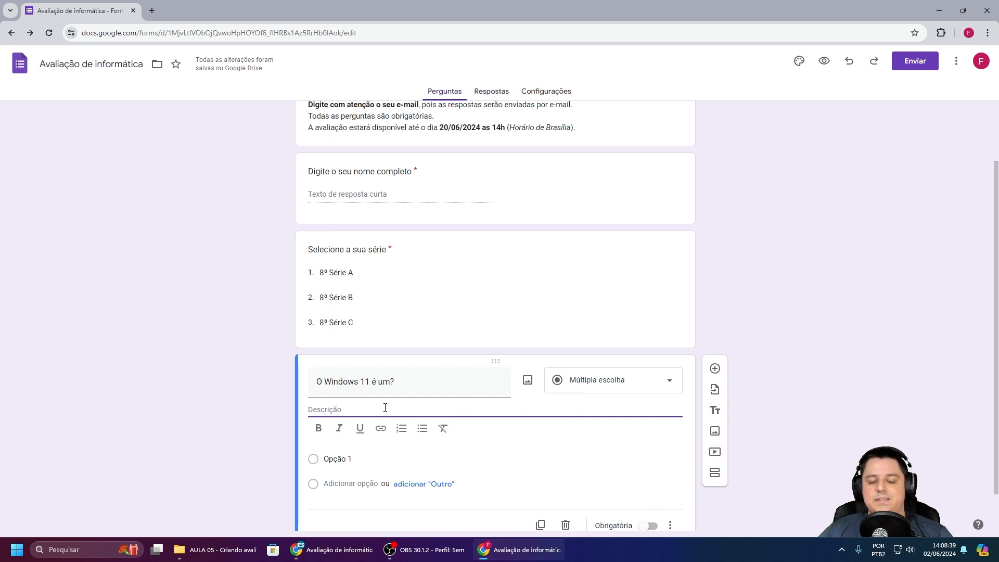
type("Somente uma resposta é a correta.")
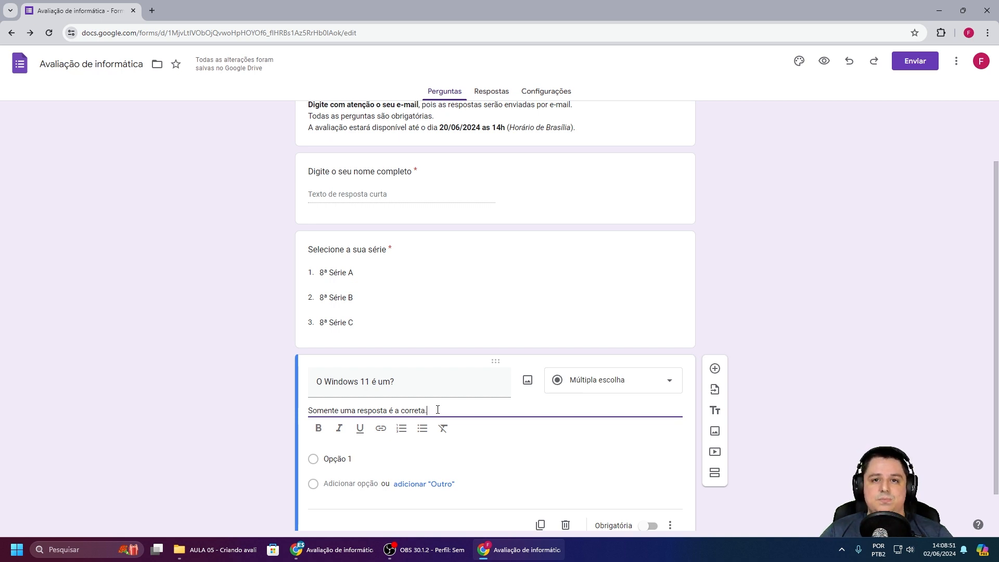
Step: Enter the four answer choices for the Windows 11 question and make it required
scroll(438, 409, "down", 1)
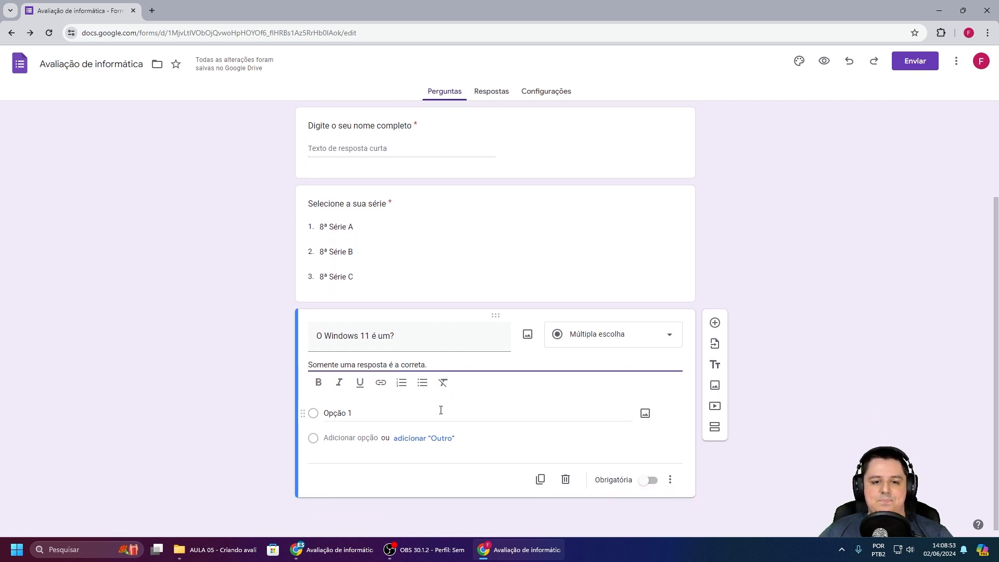
left_click(366, 412)
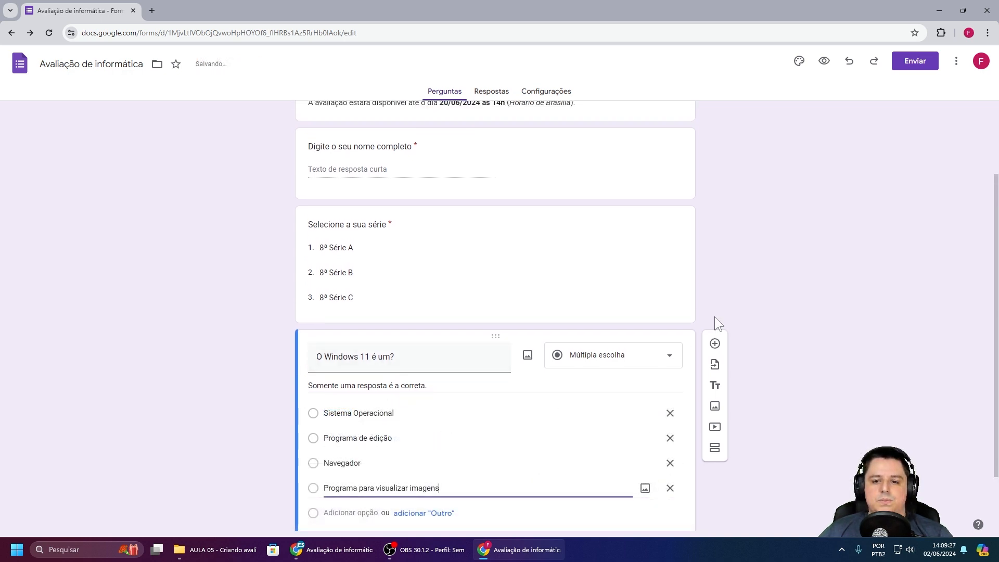
left_click(752, 257)
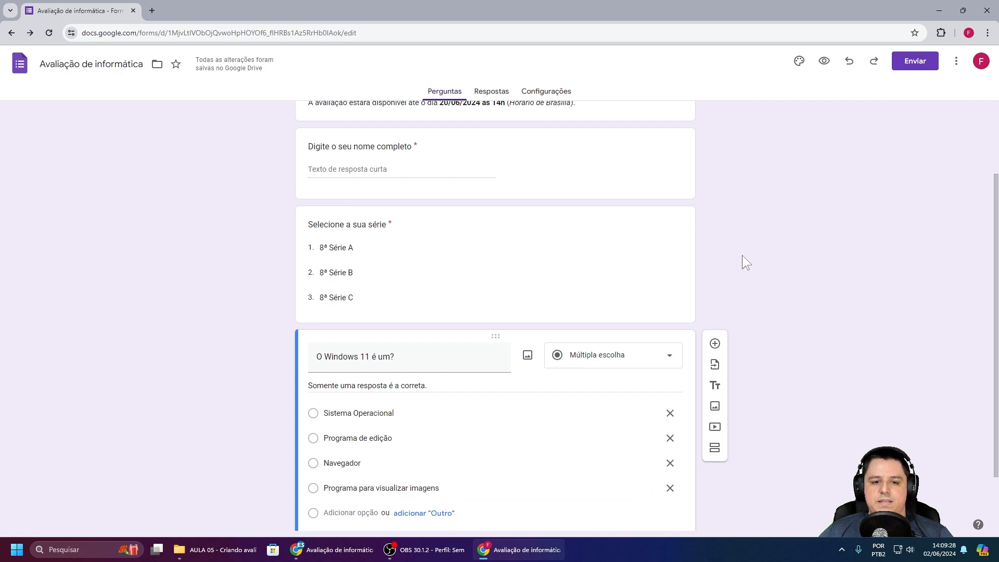
scroll(739, 249, "down", 1)
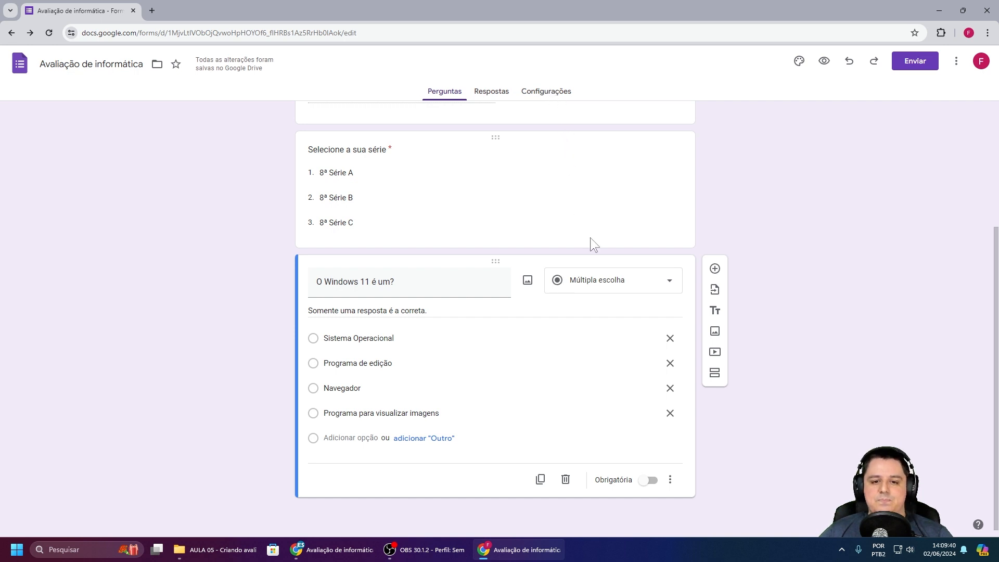
left_click(650, 481)
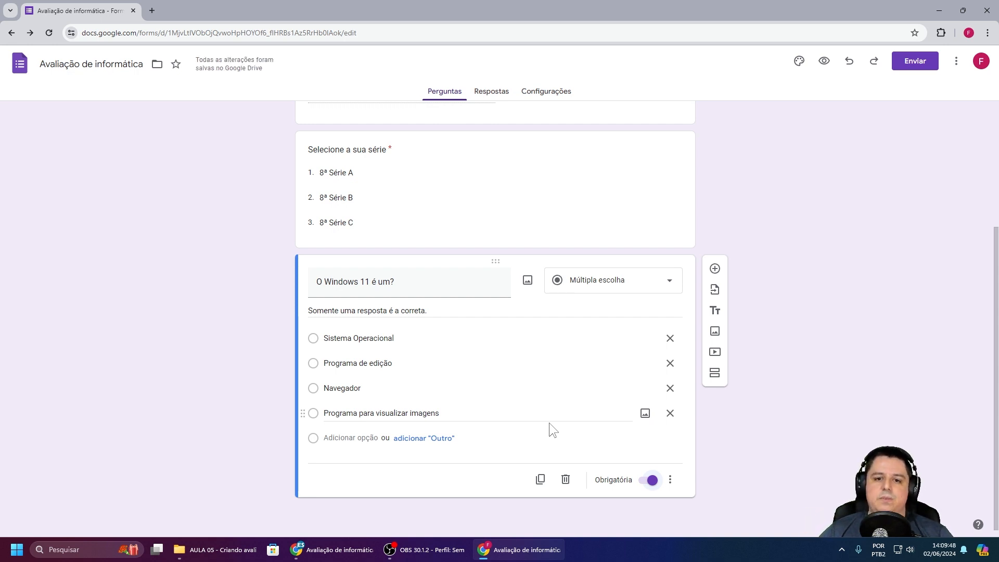
Step: Make 'Qual o nome do mascote do Linux?' a required dropdown offering Tux, Sonic and Android
left_click(715, 268)
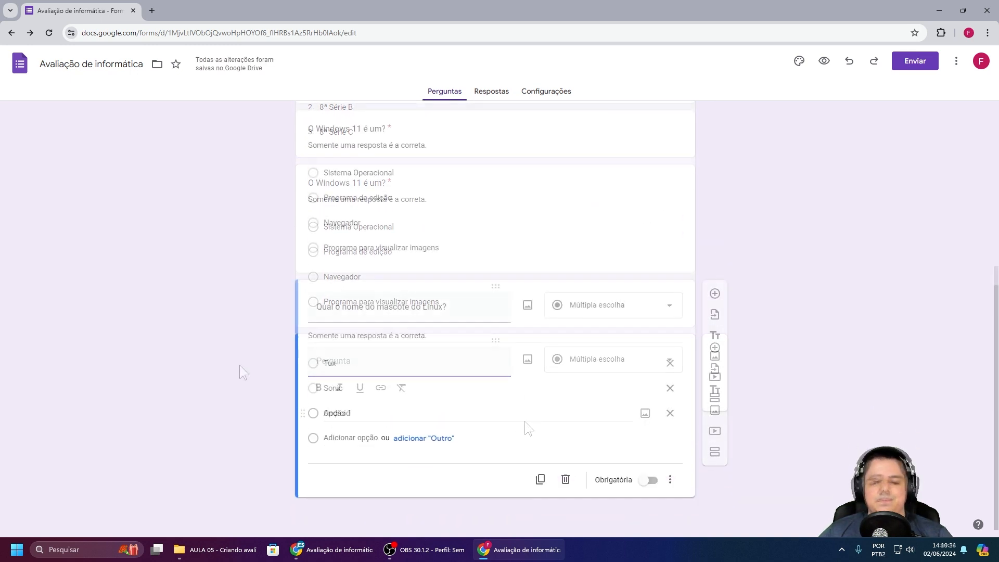
left_click(608, 306)
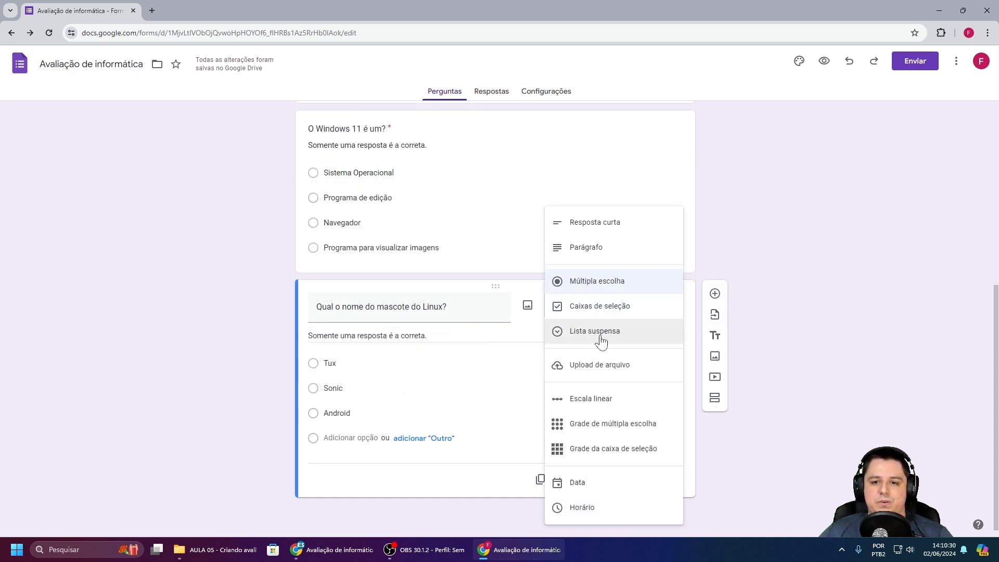
left_click(603, 336)
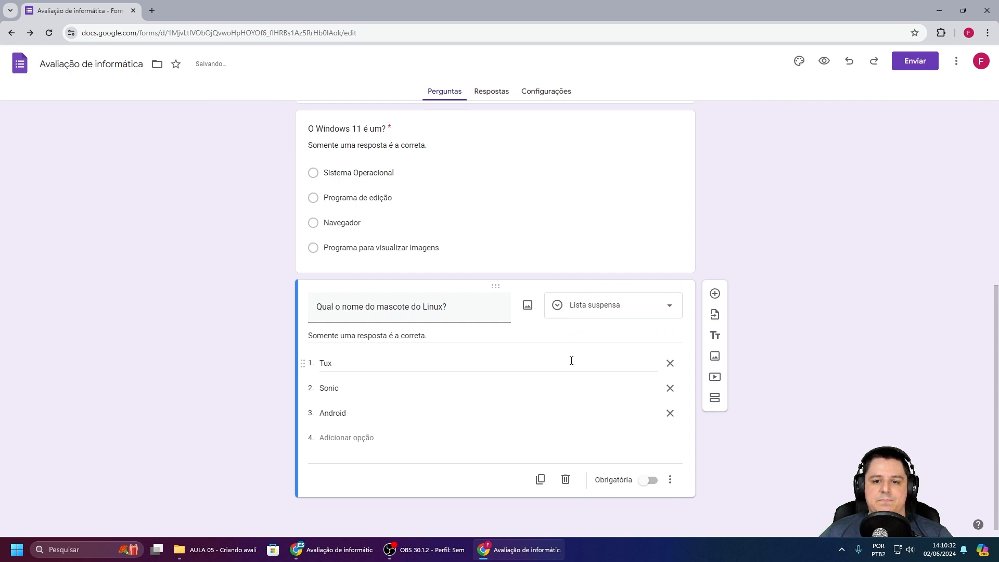
left_click(648, 480)
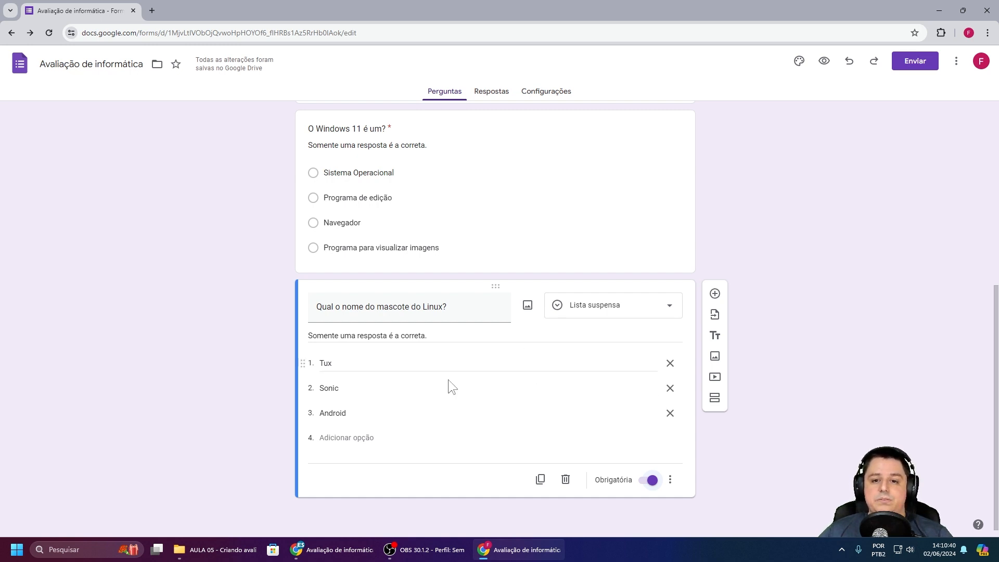
Step: Insert a Tux penguin image from a Google Images search for 'tux' into the Linux question
left_click(527, 307)
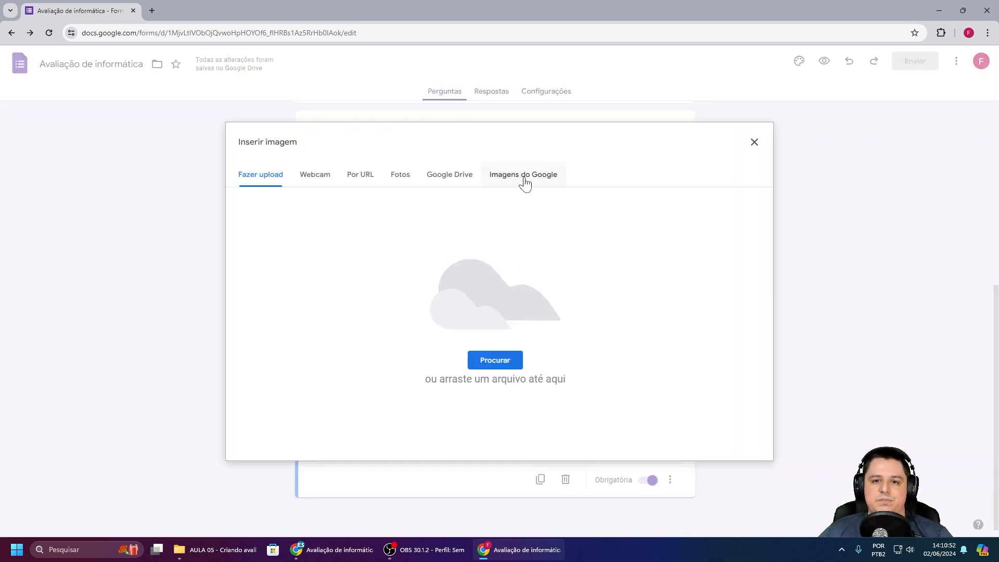
left_click(525, 181)
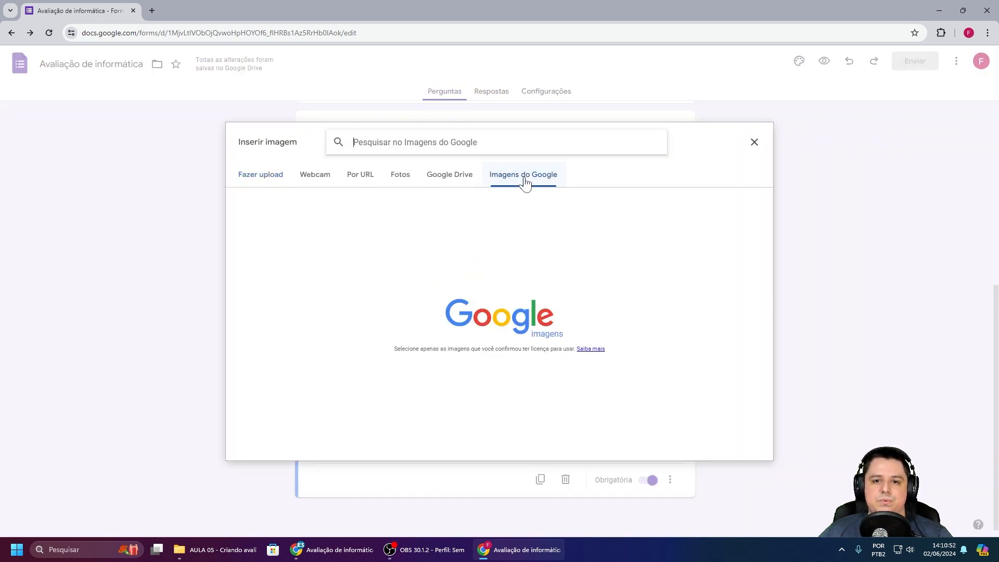
left_click(391, 143)
type("t")
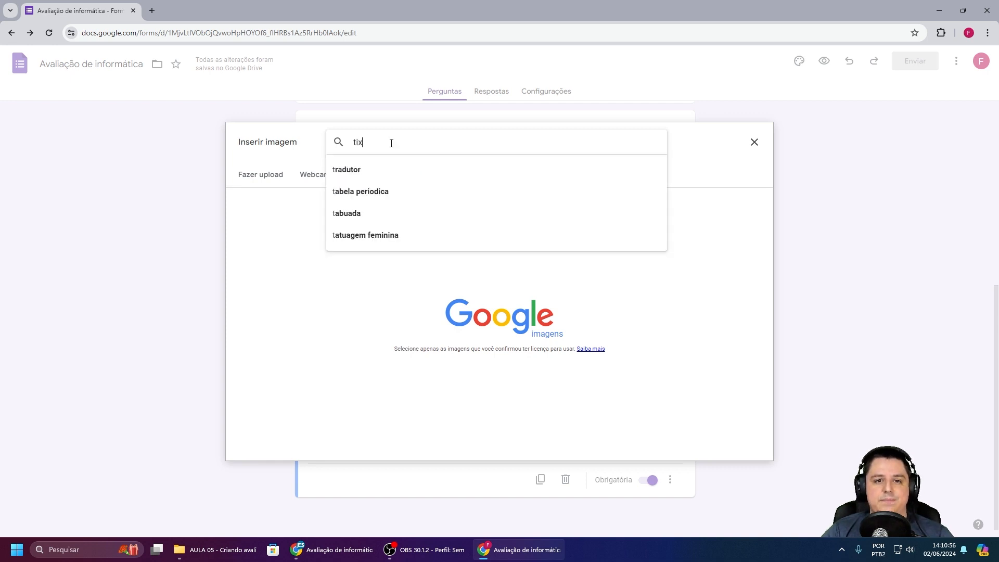
type("ux")
key("Return")
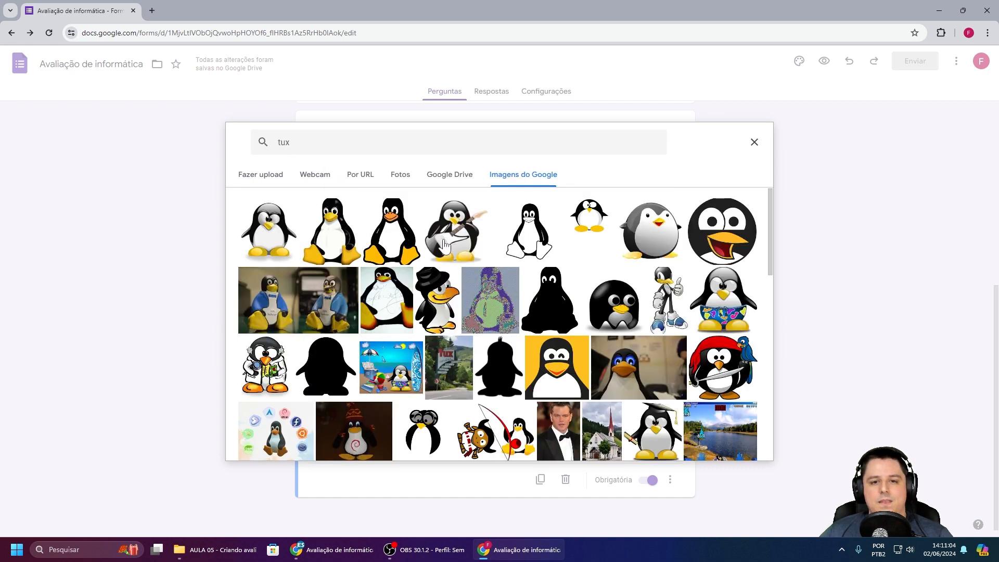
left_click(323, 232)
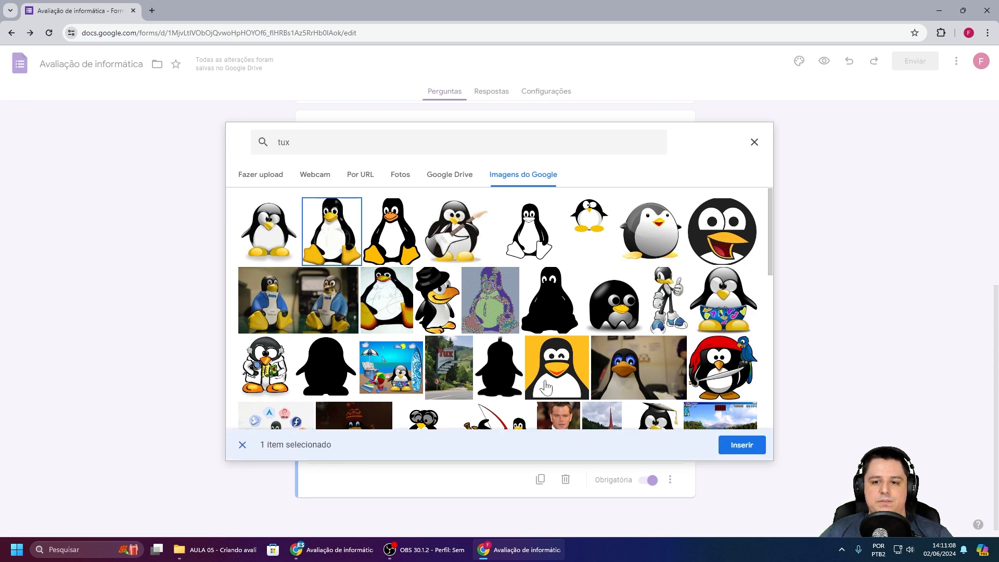
left_click(739, 445)
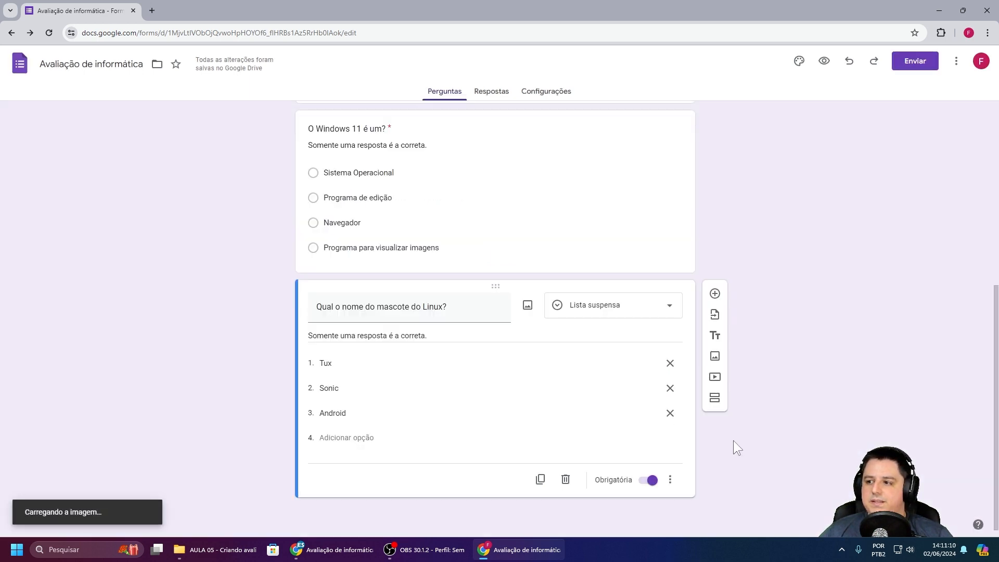
Step: Shrink the Tux image to about half size and centre it in the question
scroll(716, 406, "down", 1)
scroll(716, 403, "down", 4)
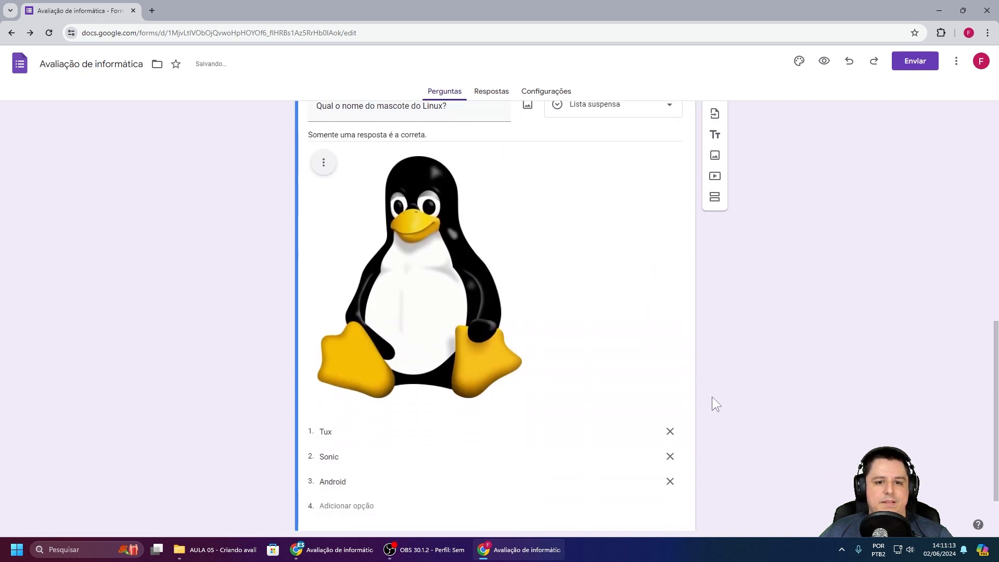
scroll(526, 272, "up", 1)
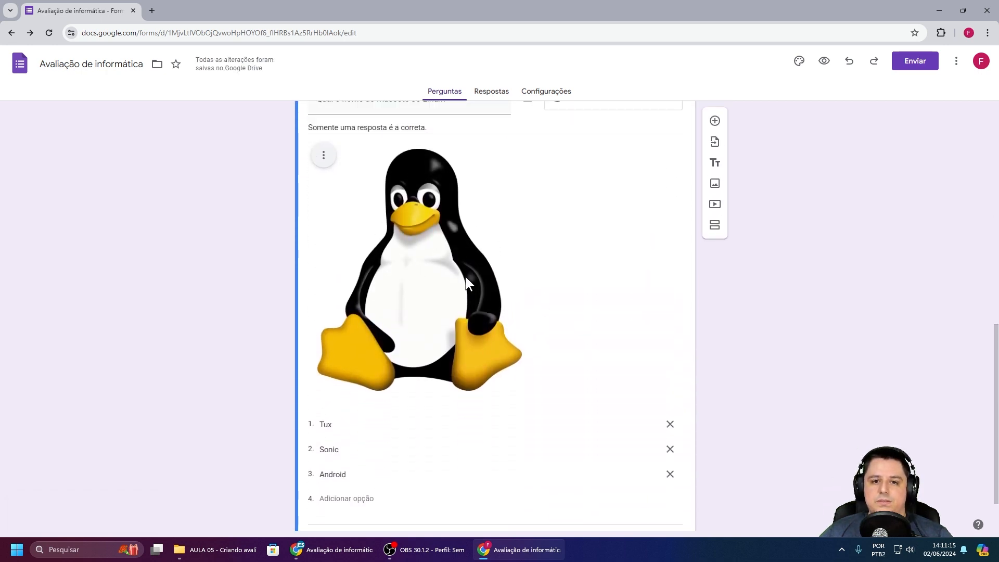
scroll(414, 276, "up", 1)
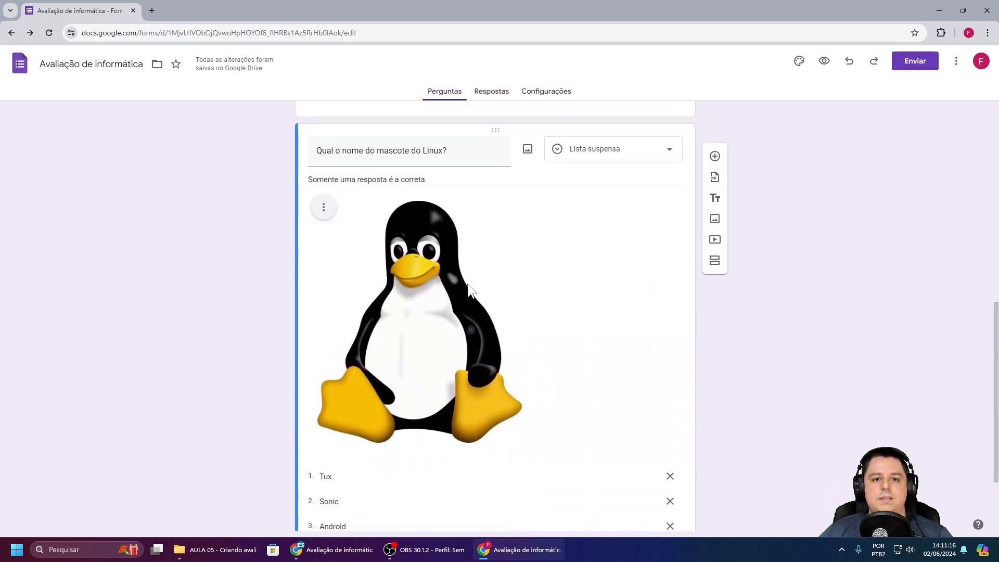
left_click(432, 296)
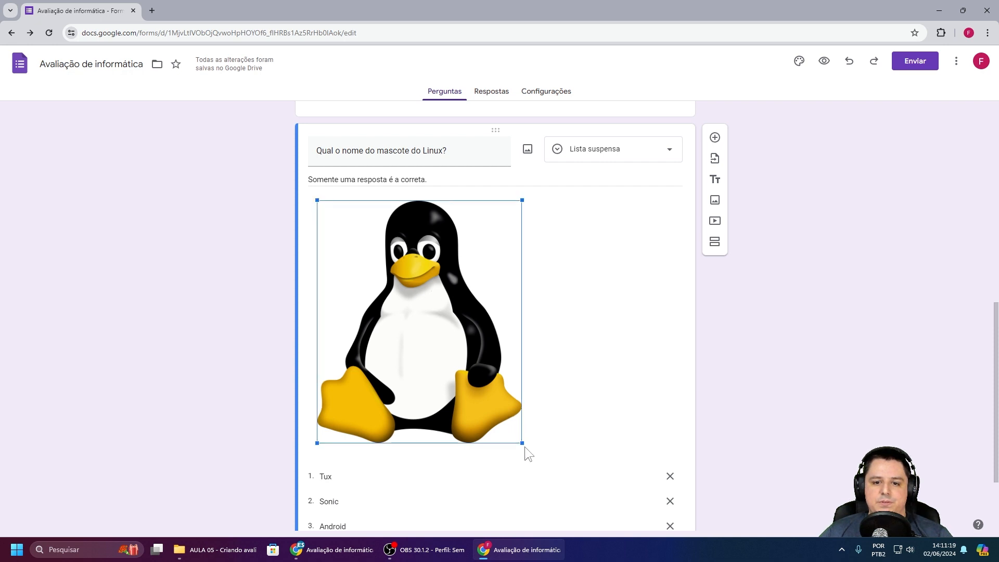
left_click_drag(521, 442, 411, 322)
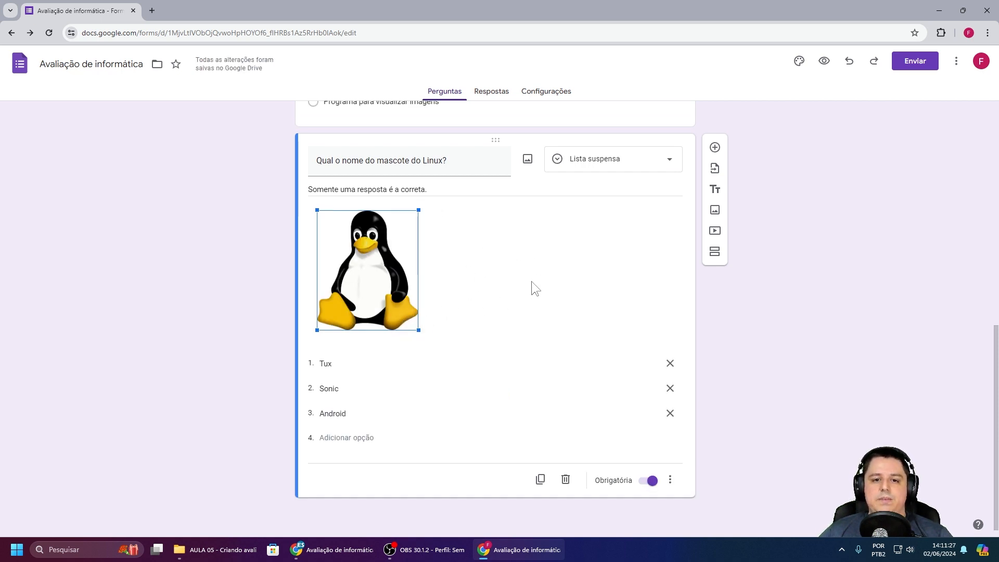
left_click(781, 250)
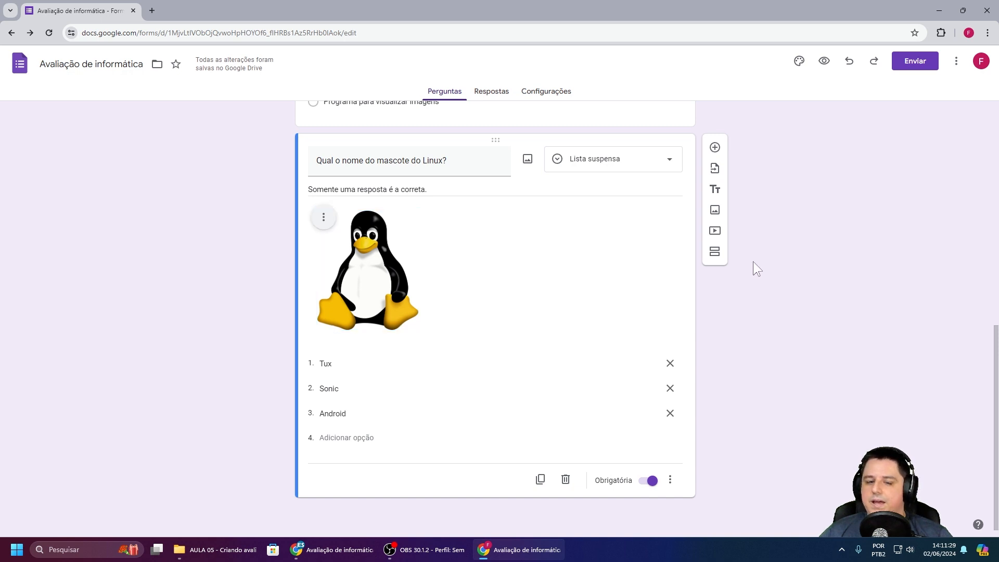
left_click(324, 219)
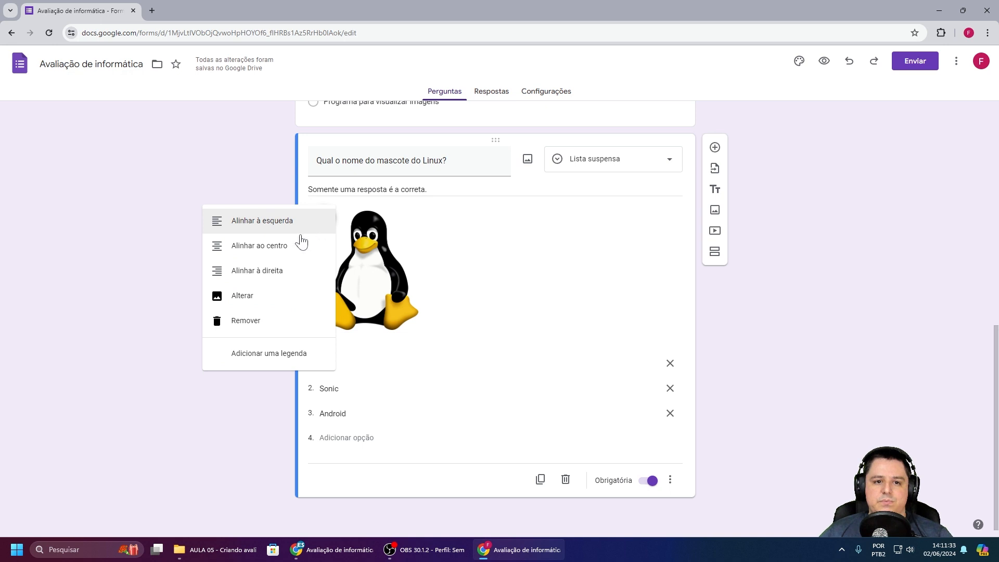
left_click(260, 249)
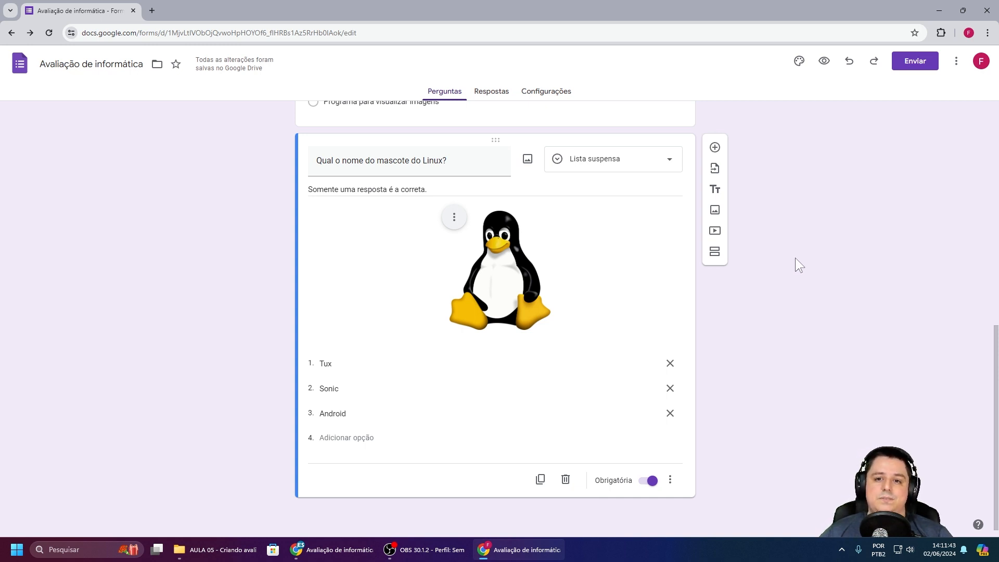
left_click(669, 165)
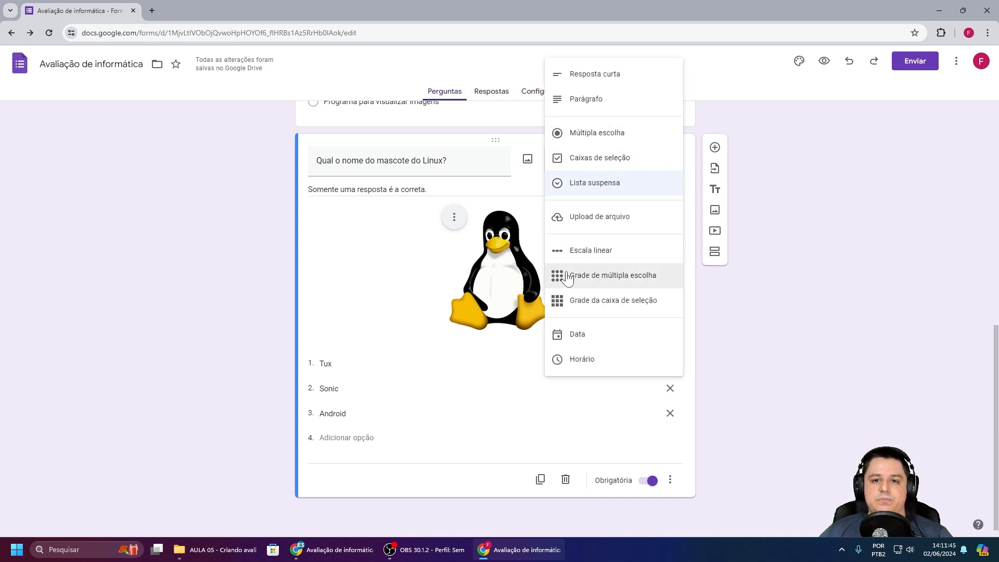
left_click(805, 237)
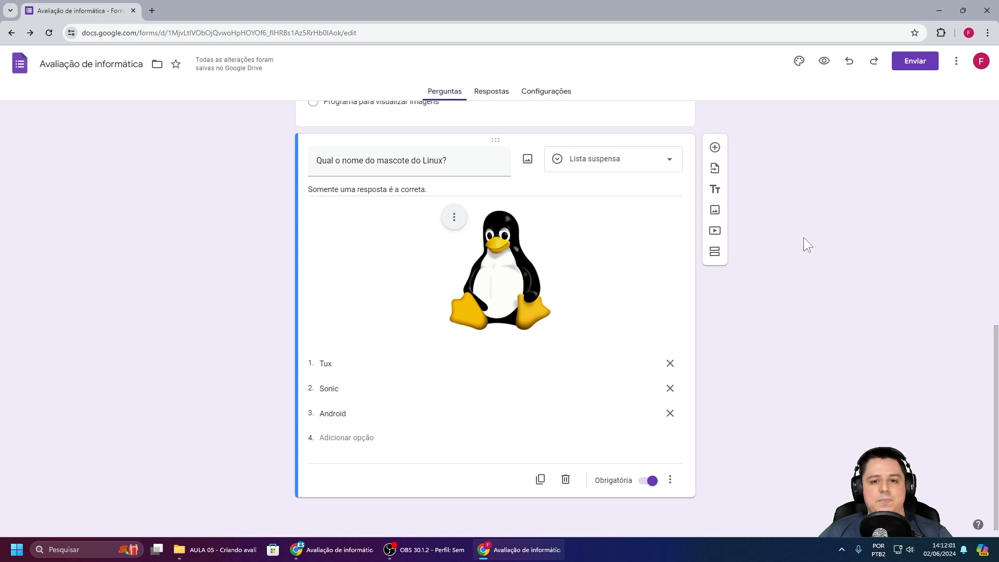
Step: Add grid question 'Associe o programa a extensão' matching programs to extensions, requiring every row
left_click(715, 149)
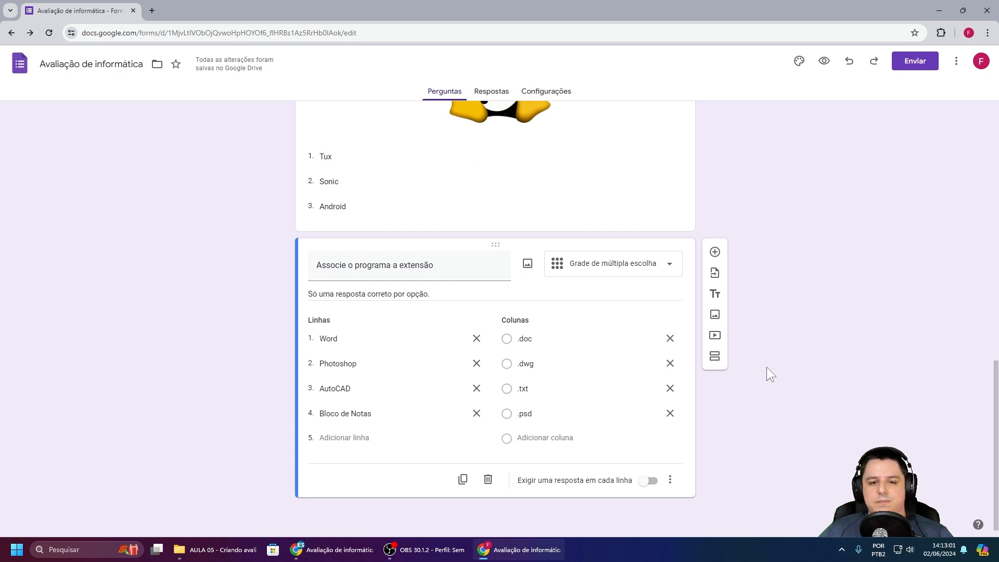
left_click(657, 488)
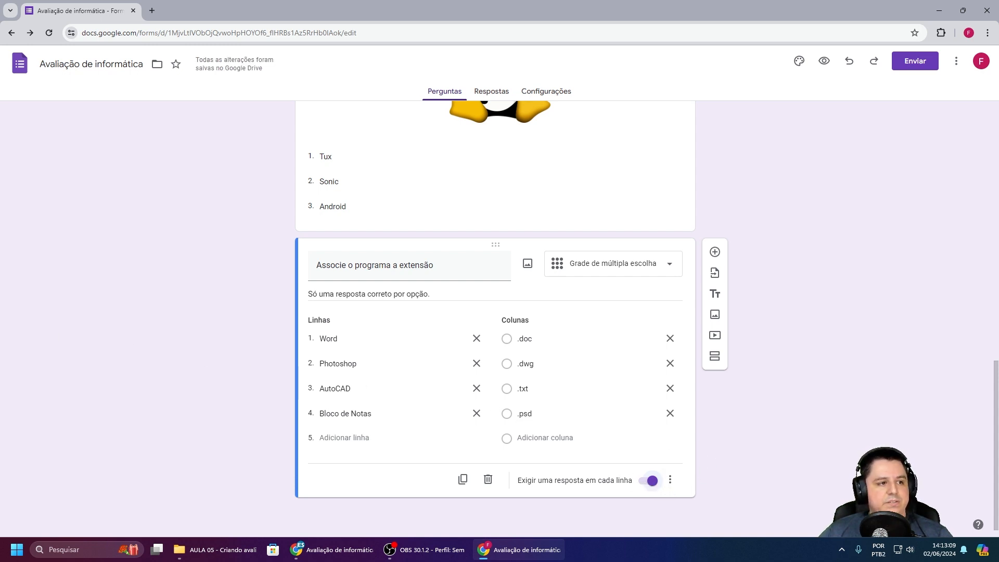
left_click(715, 254)
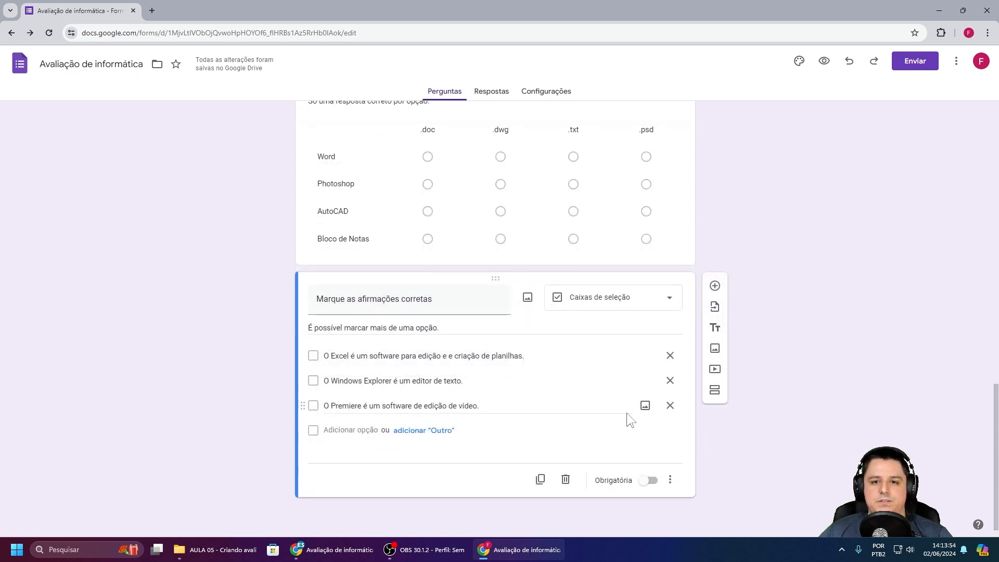
Step: Require 'Marque as afirmações corretas' and add the music-file question with options .pdf, .png, .zip, .mp3, .eps, .wmv
left_click(650, 480)
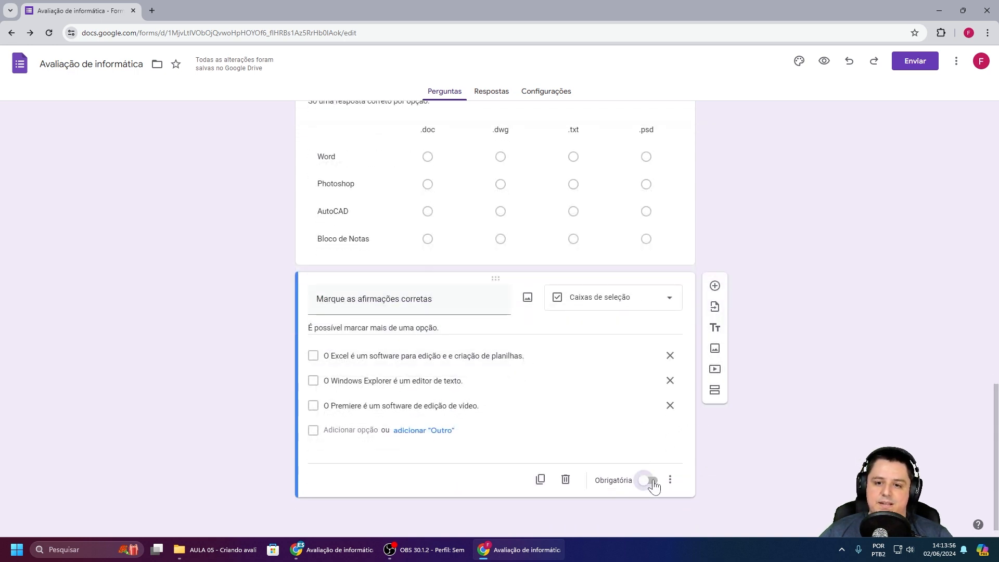
left_click(715, 286)
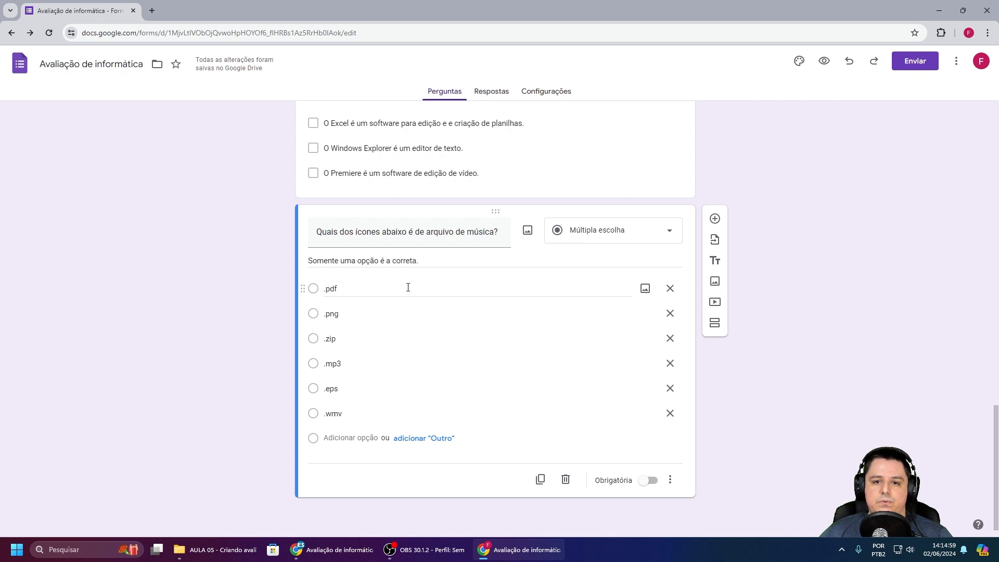
Step: Open the Inserir imagem dialog for the .pdf answer option
left_click(645, 289)
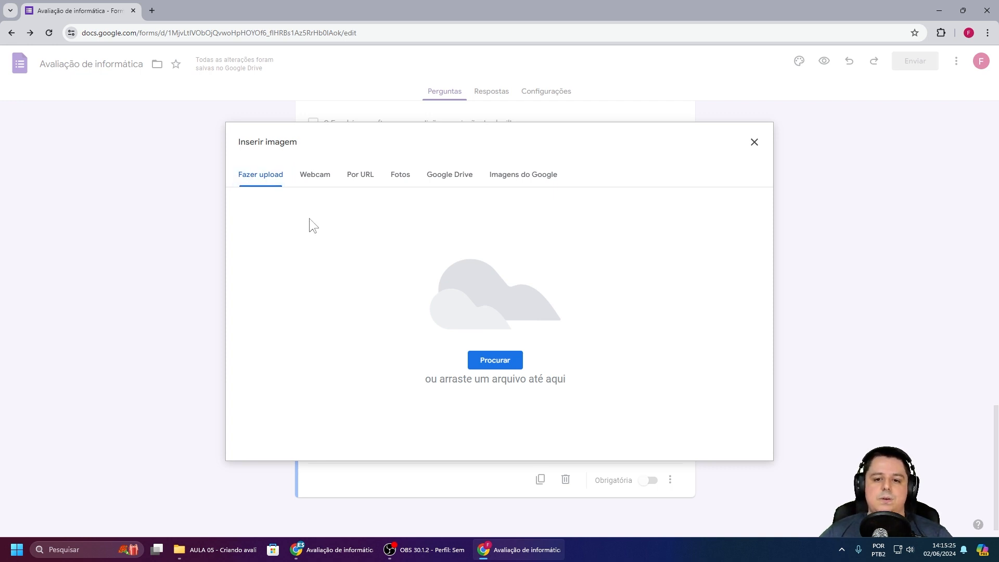
Step: Upload the 001-pdf icon image to the .pdf answer option
left_click(499, 361)
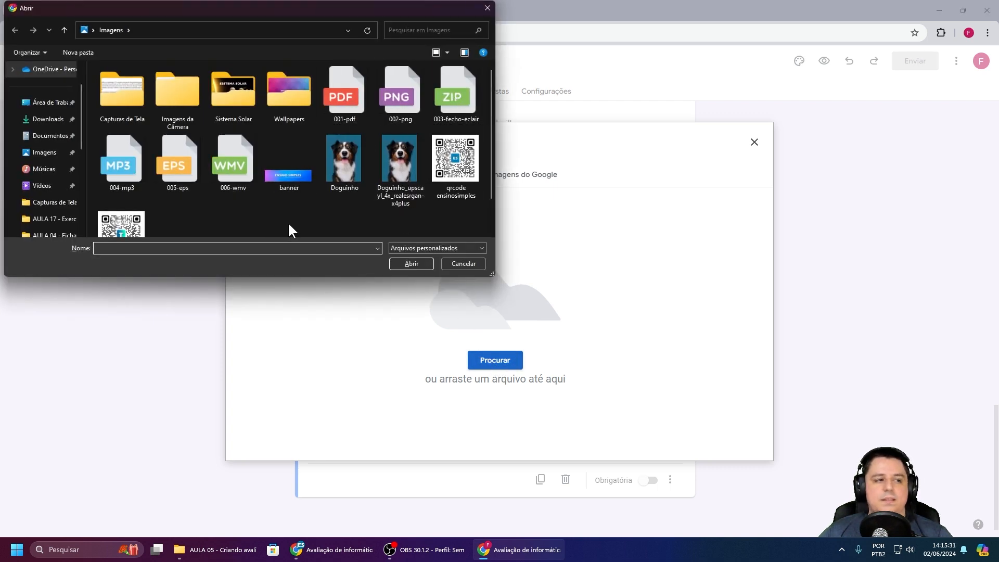
left_click(349, 102)
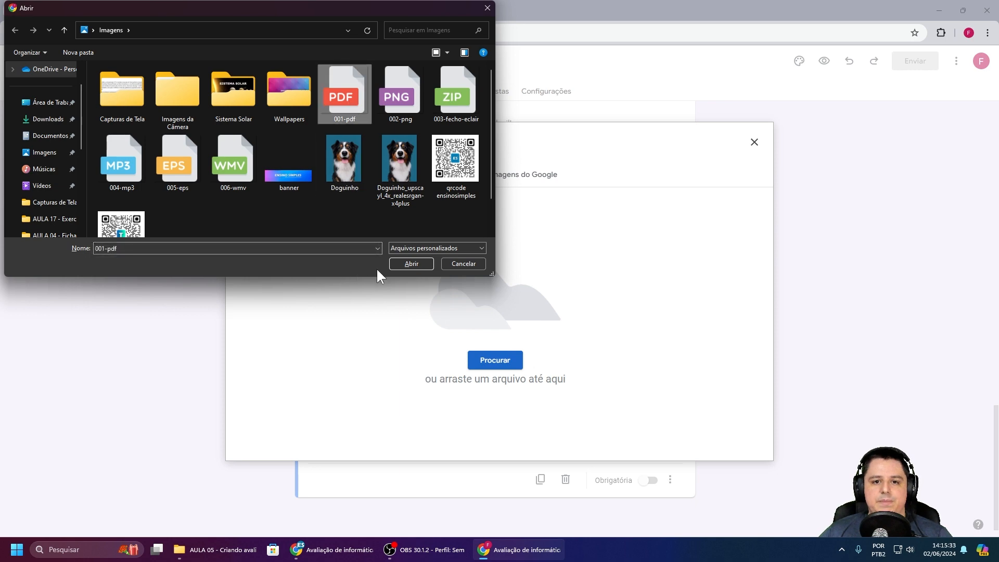
left_click(410, 262)
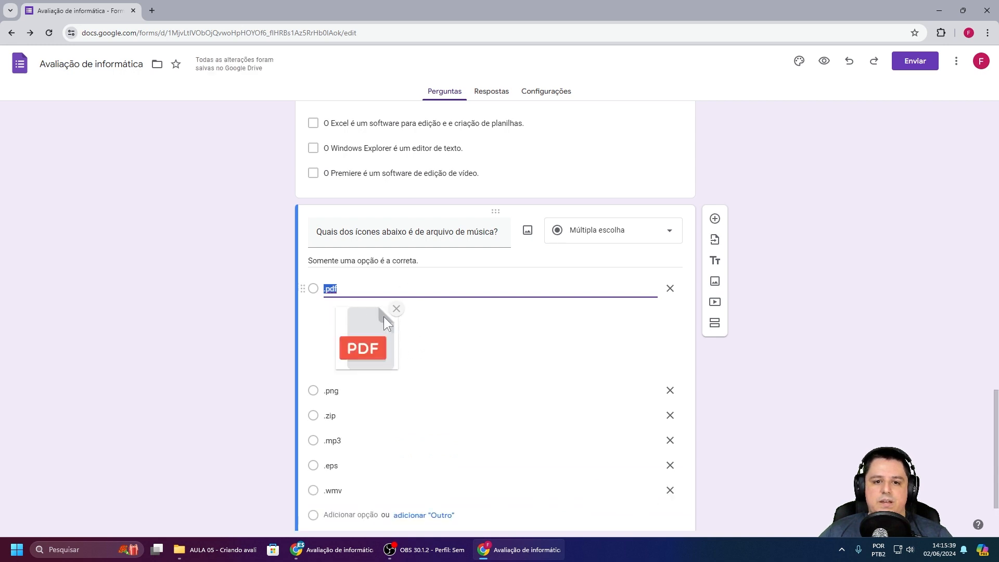
scroll(447, 308, "down", 2)
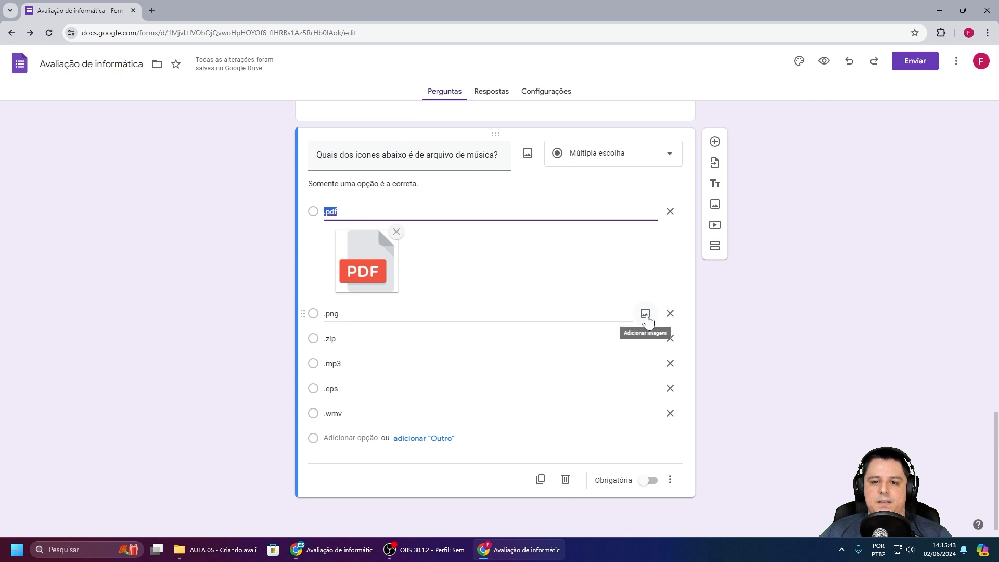
Step: Add the 002-png icon image to the .png answer option
left_click(645, 312)
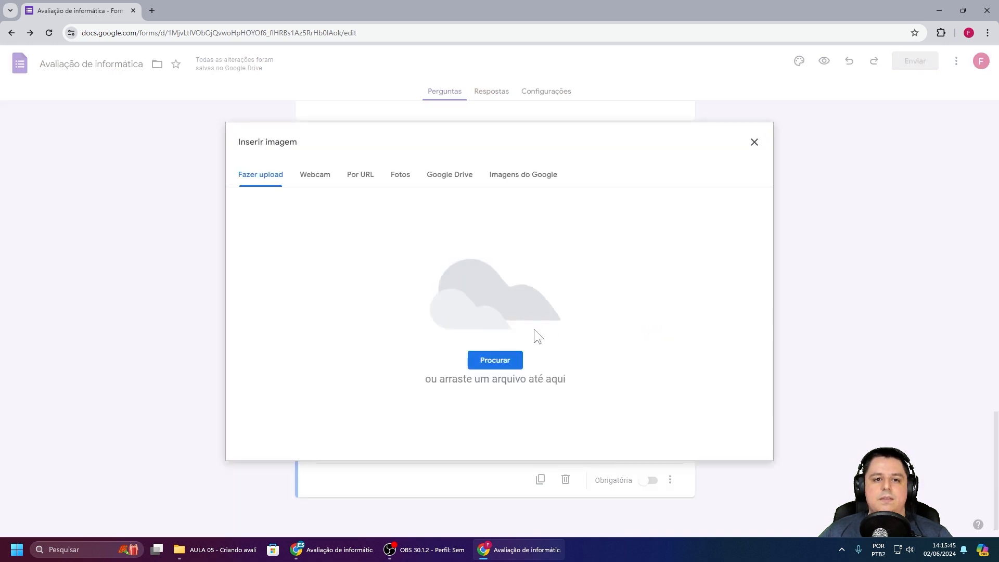
left_click(497, 357)
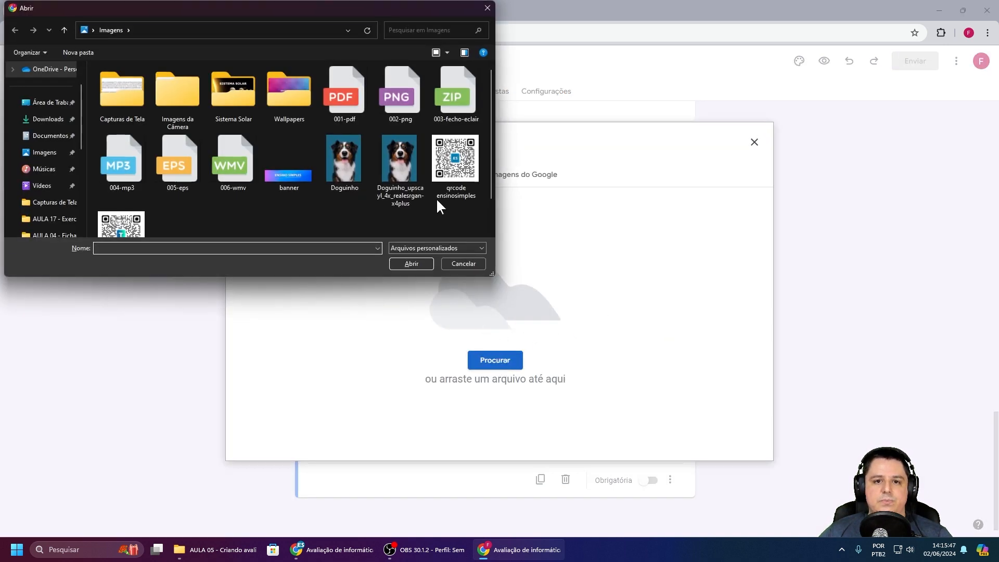
left_click(402, 100)
left_click(410, 264)
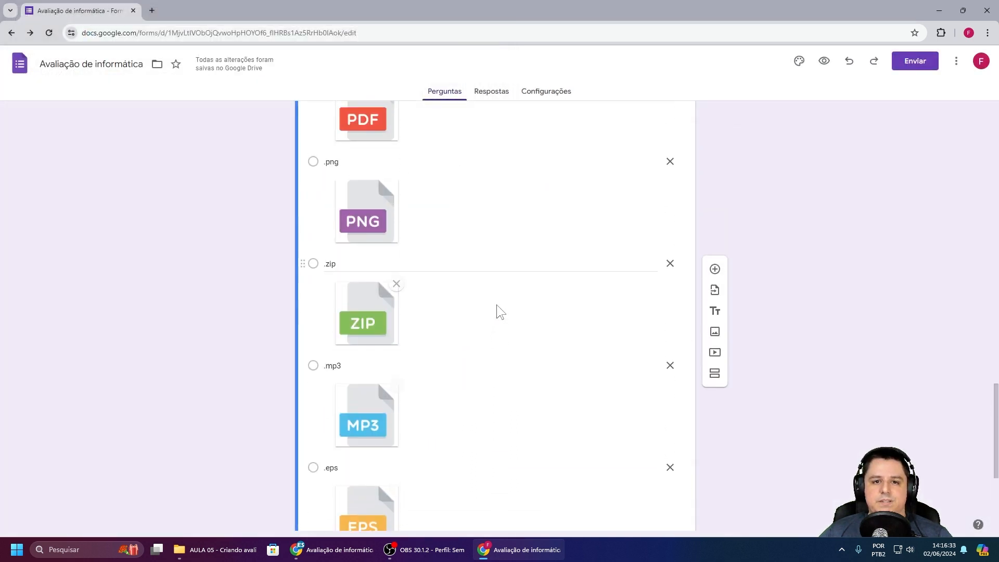
scroll(505, 304, "up", 4)
scroll(505, 304, "down", 3)
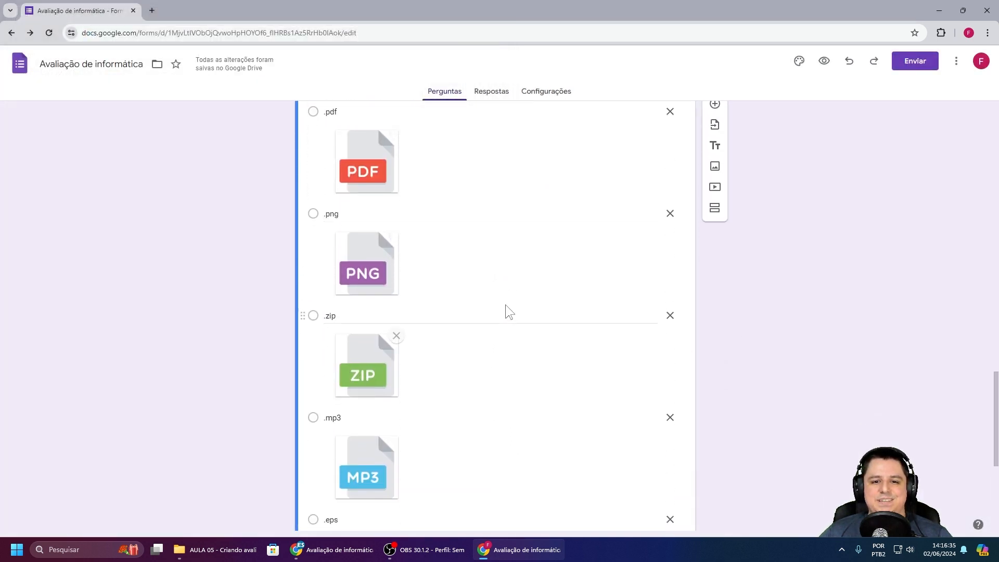
scroll(505, 305, "down", 5)
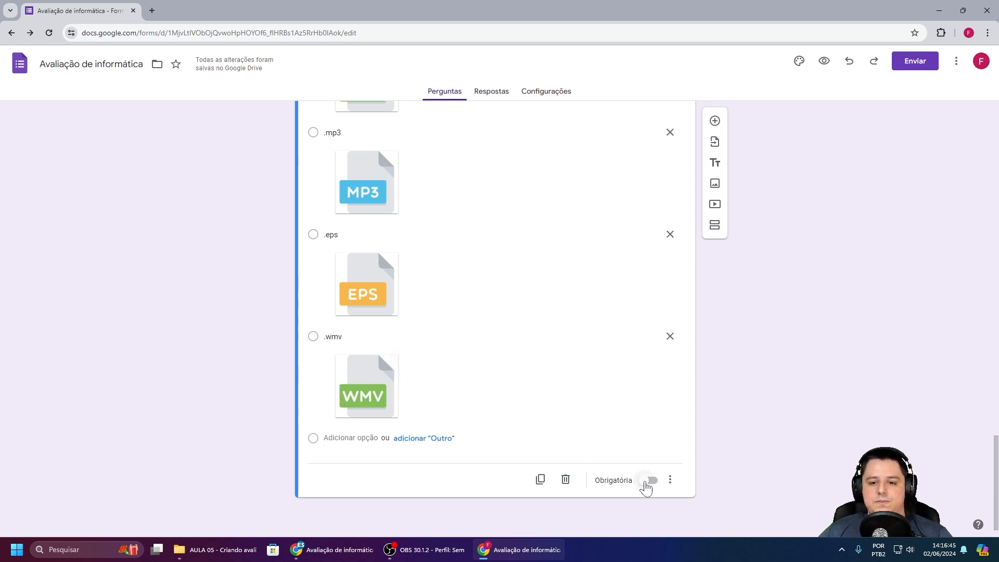
Step: Make the music-file question required, then add required questions on the Explorer cut shortcut and HTML meaning
left_click(645, 482)
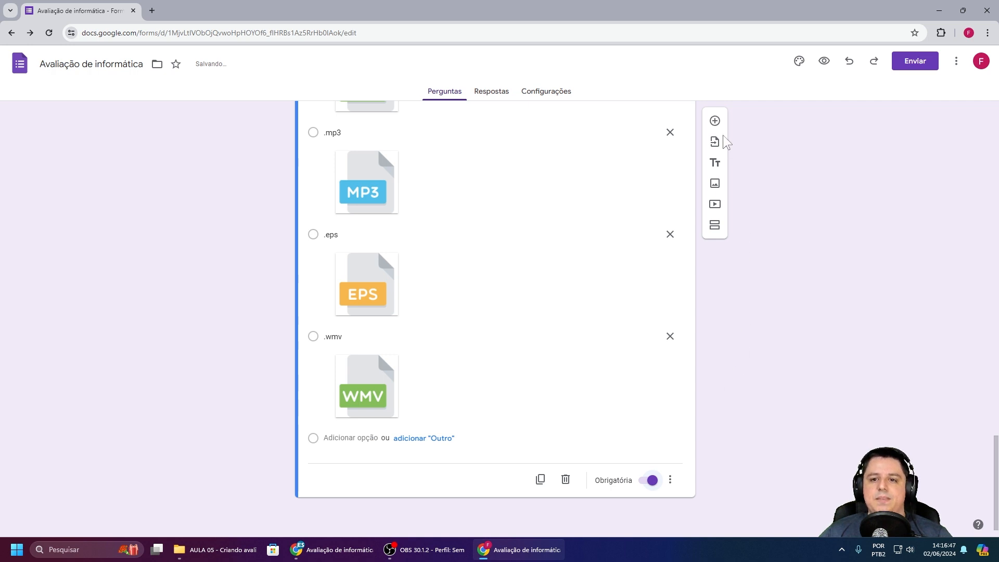
left_click(715, 123)
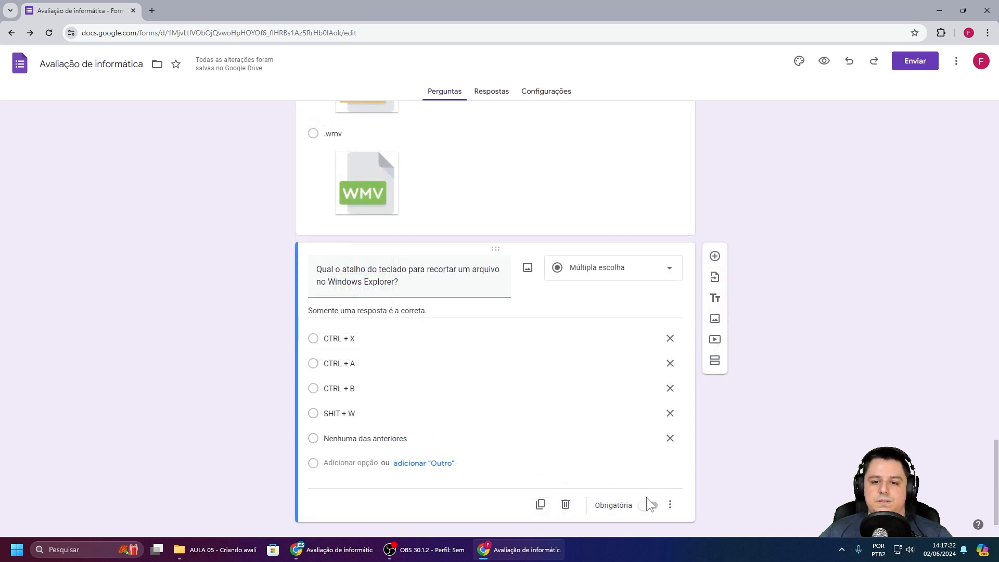
left_click(650, 504)
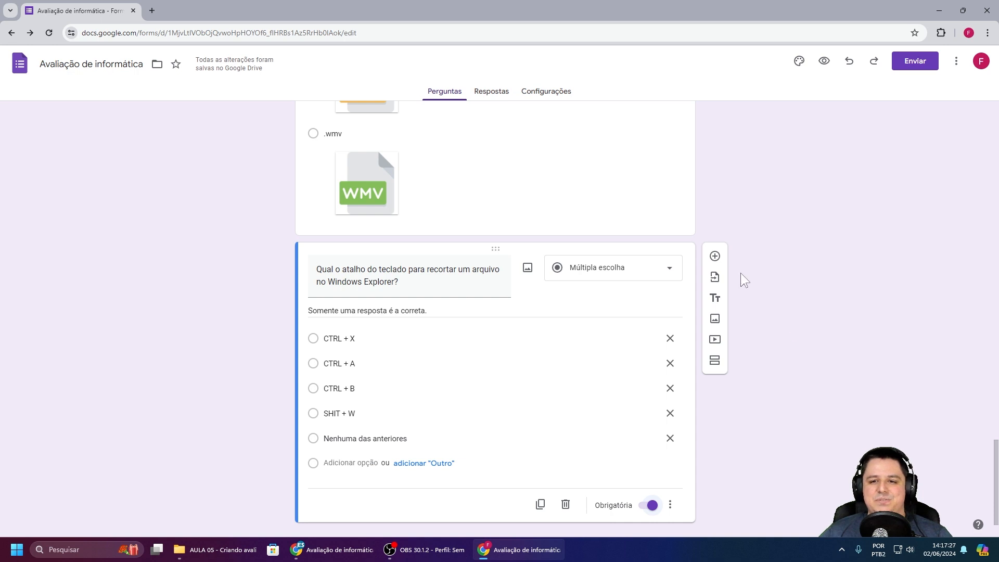
left_click(715, 257)
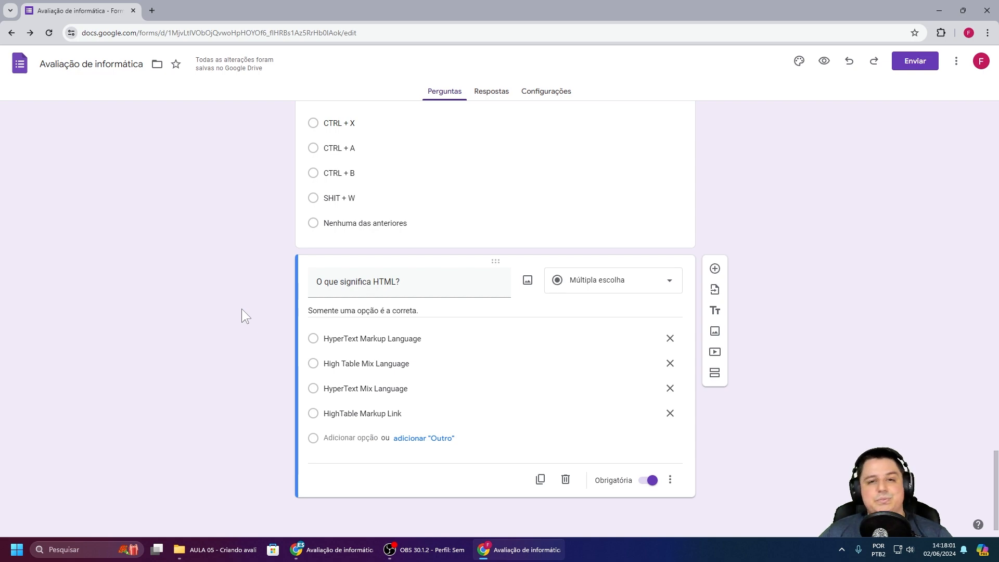
scroll(250, 281, "up", 8)
Step: Return to the quiz title, then open the 'O Windows 11 é um?' question
scroll(250, 281, "up", 20)
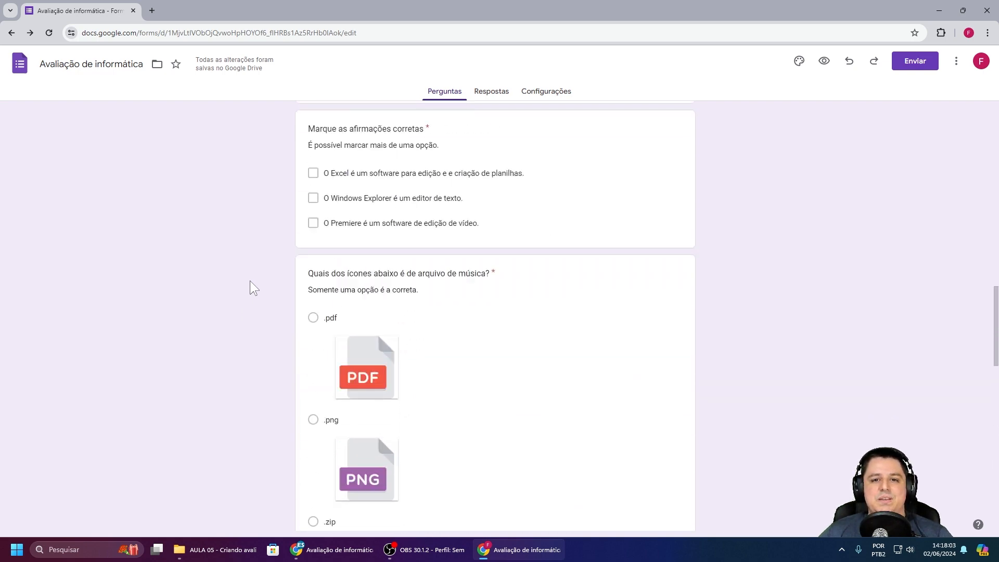
scroll(249, 282, "up", 3)
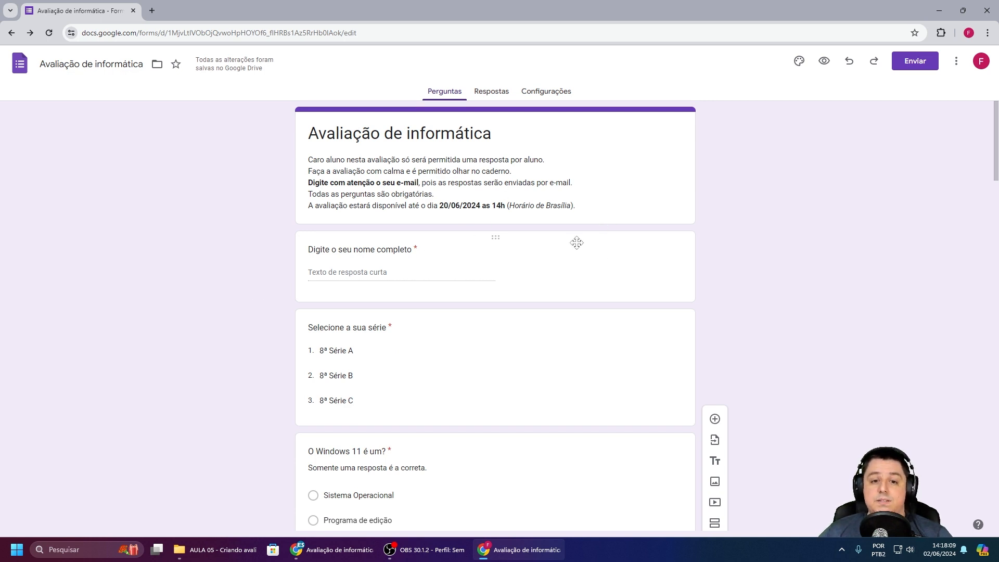
scroll(406, 292, "down", 2)
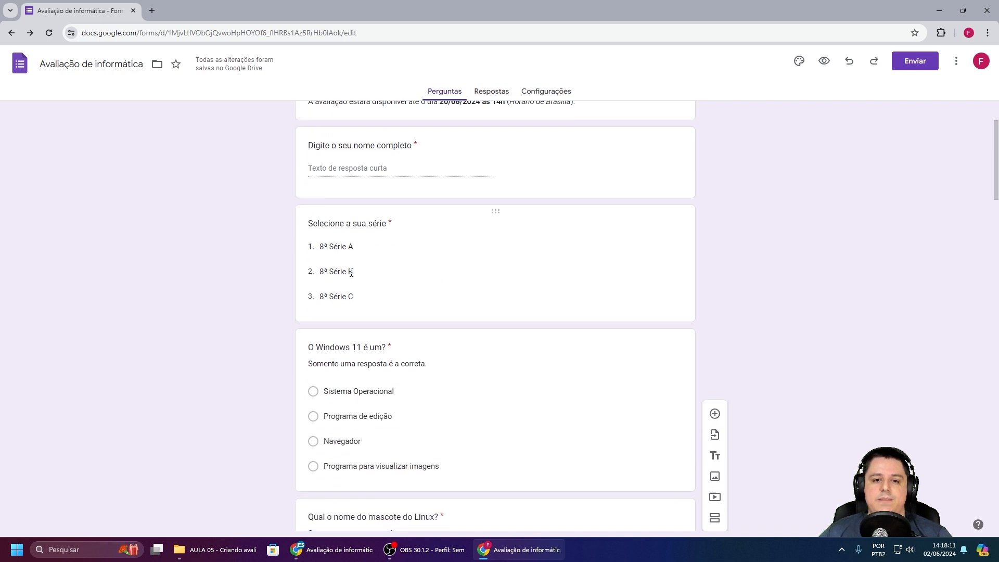
scroll(405, 286, "down", 3)
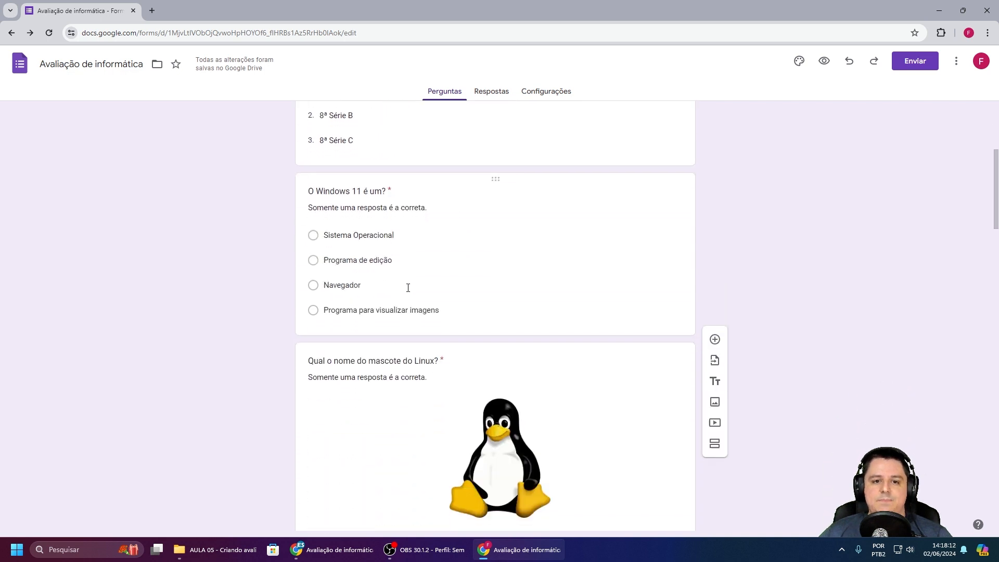
left_click(475, 245)
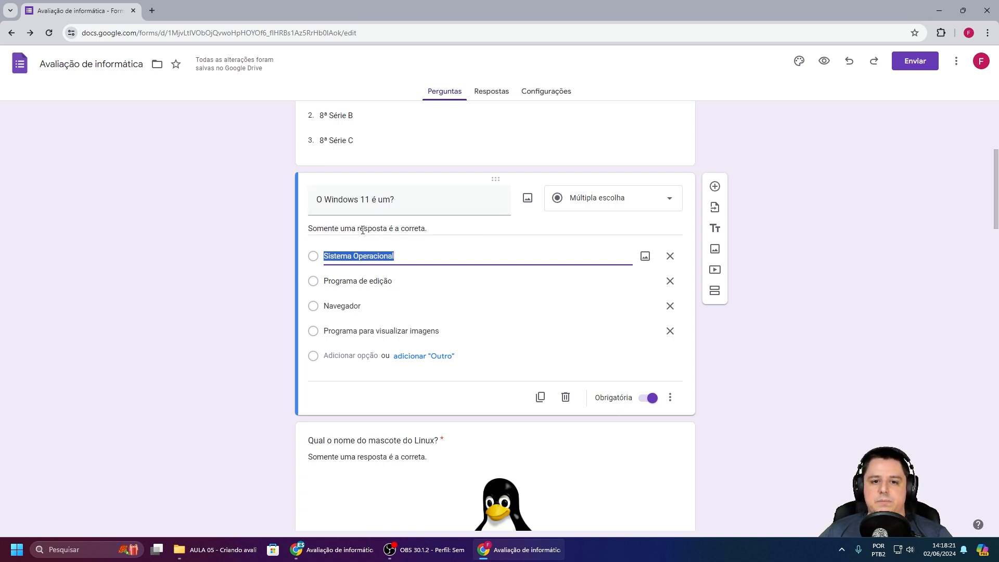
Step: Open the Linux mascot, program-extension grid and correct-statements checkbox questions in turn
scroll(433, 292, "down", 3)
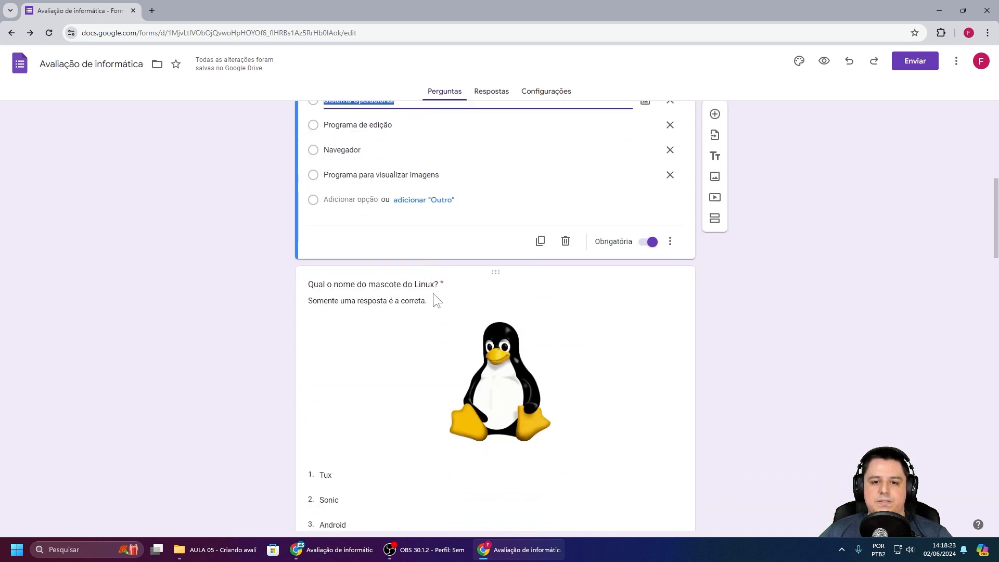
scroll(457, 288, "up", 3)
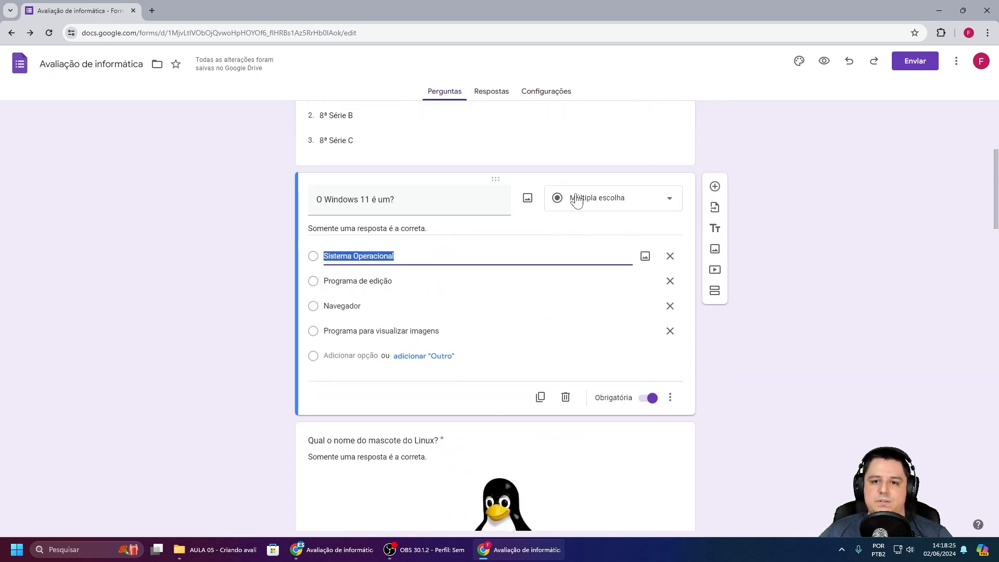
scroll(433, 256, "down", 2)
scroll(436, 260, "down", 1)
left_click(436, 297)
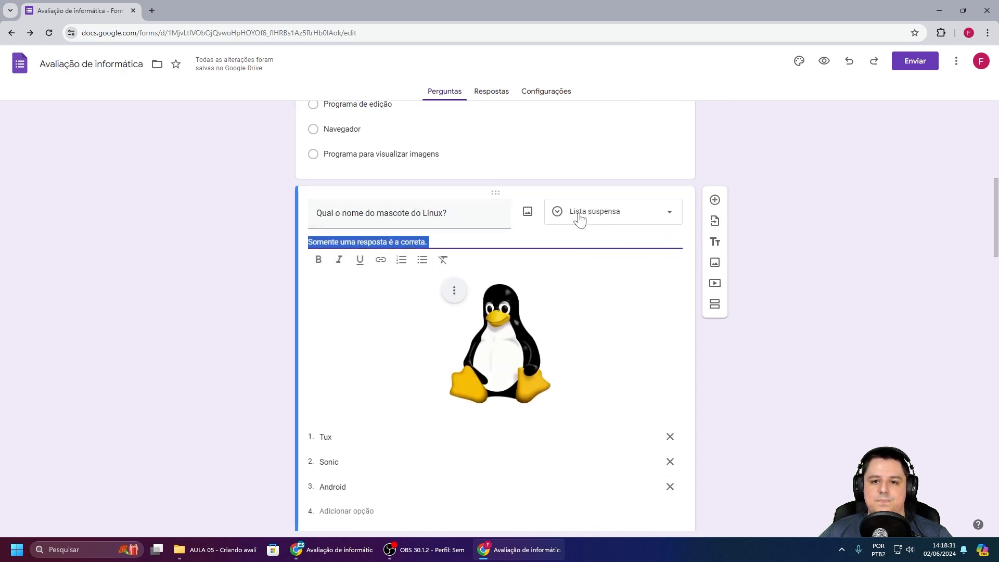
scroll(446, 289, "down", 2)
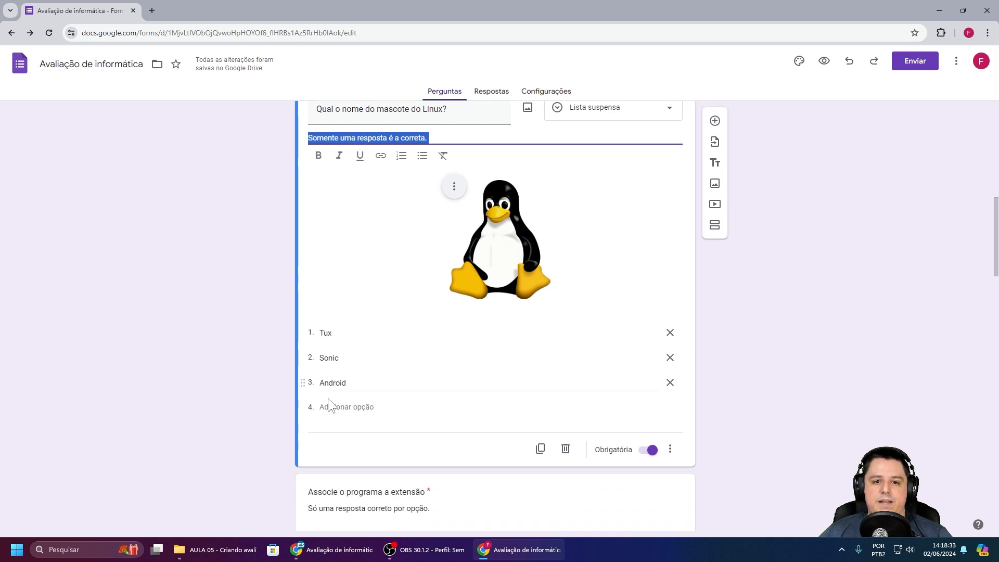
scroll(410, 316, "down", 5)
left_click(408, 313)
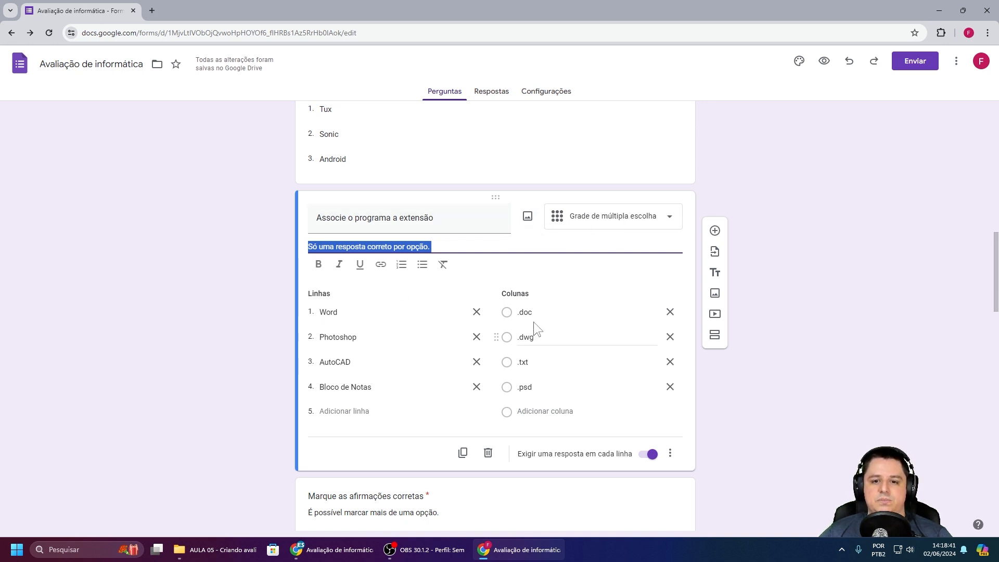
scroll(435, 295, "down", 4)
left_click(485, 300)
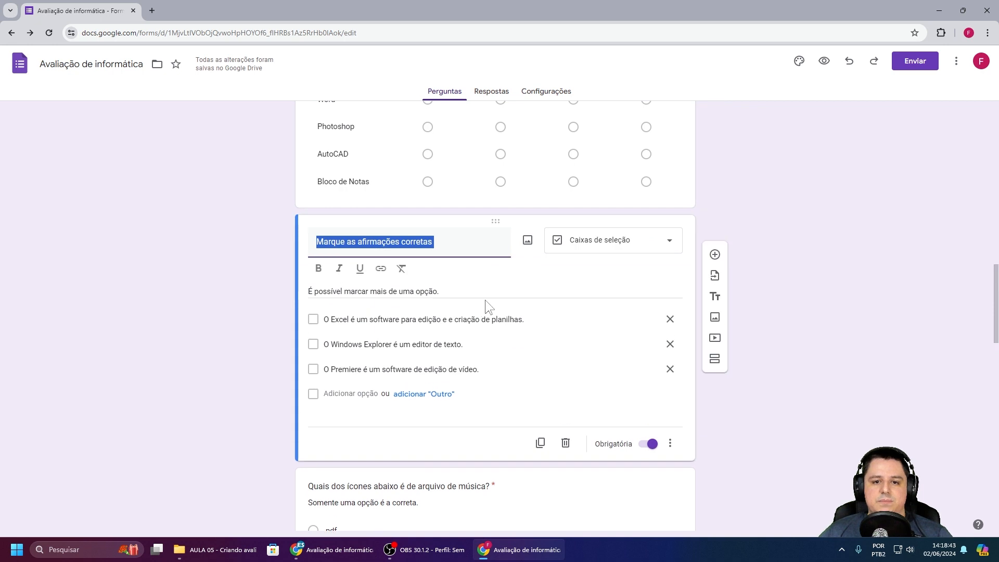
Step: Open the music-file icon, cut shortcut and 'O que significa HTML?' questions in turn
scroll(485, 300, "down", 1)
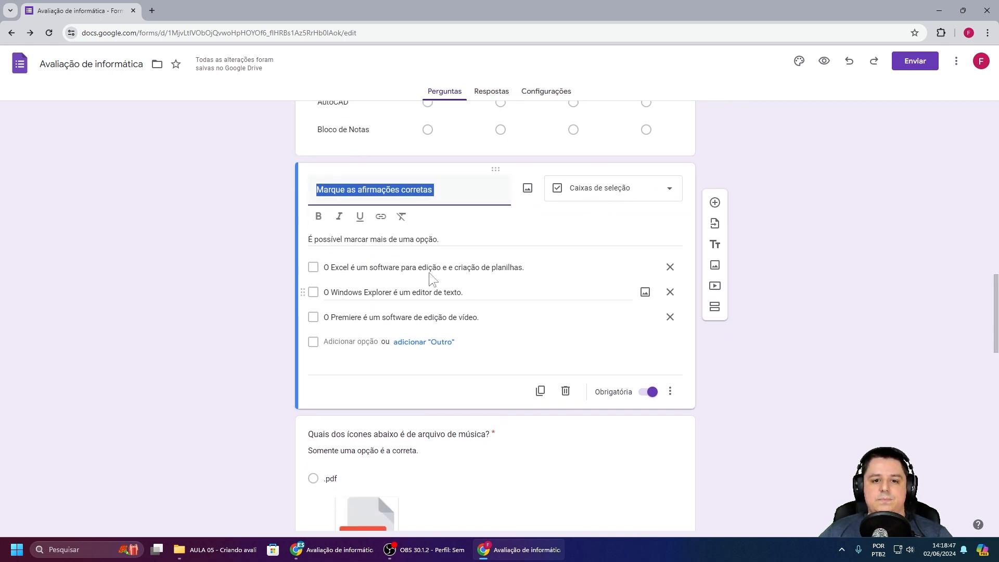
scroll(440, 282, "down", 3)
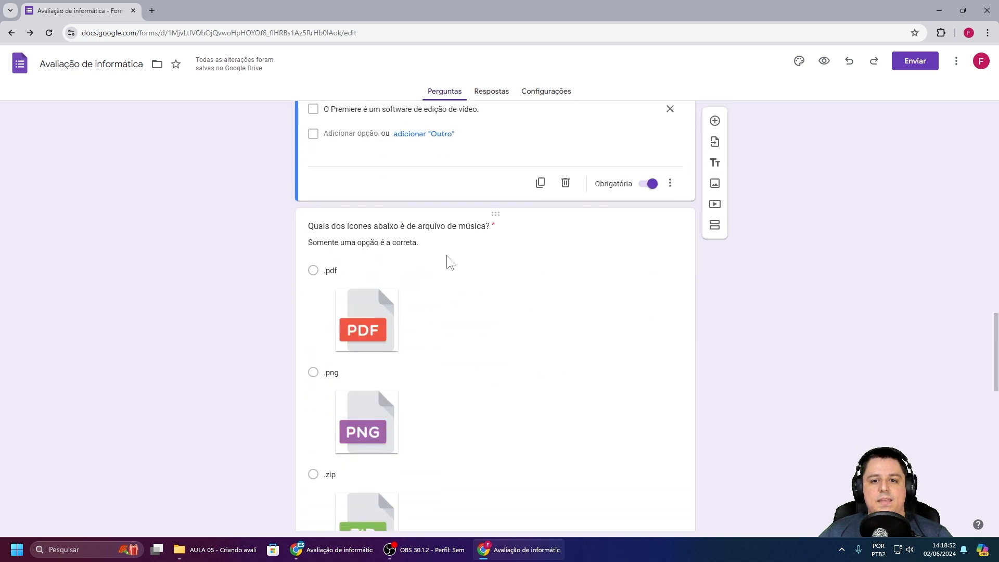
left_click(450, 260)
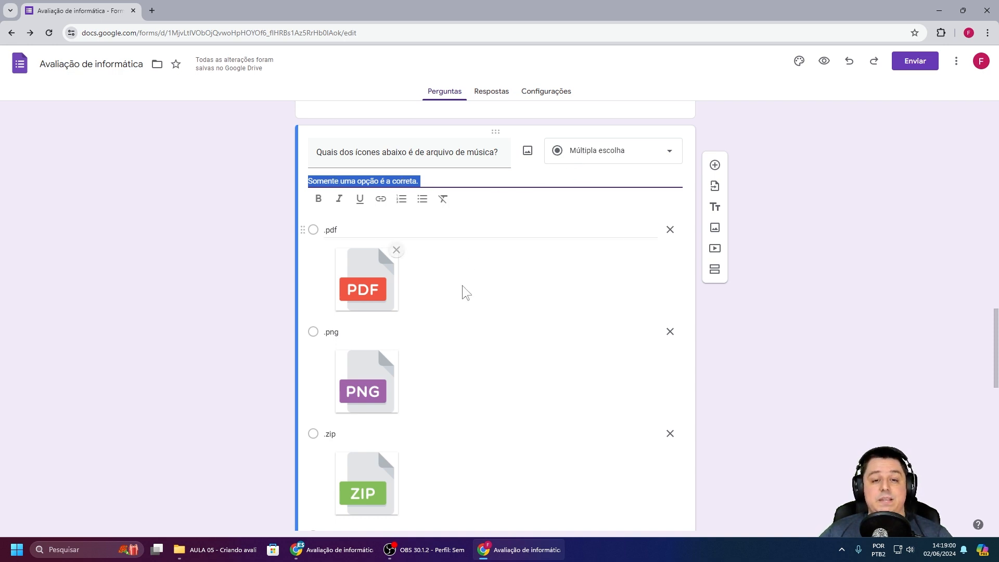
scroll(452, 270, "down", 10)
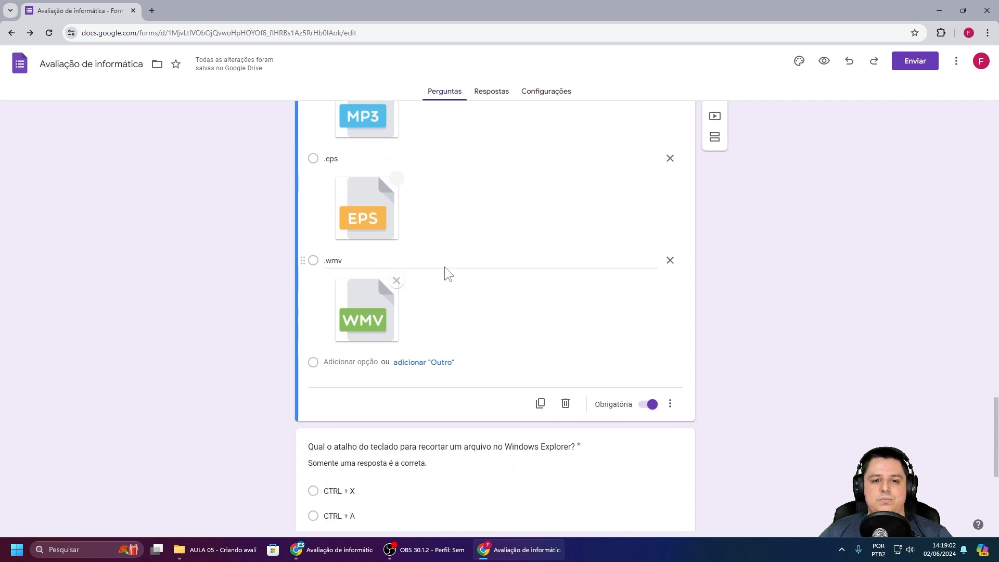
scroll(444, 266, "down", 3)
left_click(444, 266)
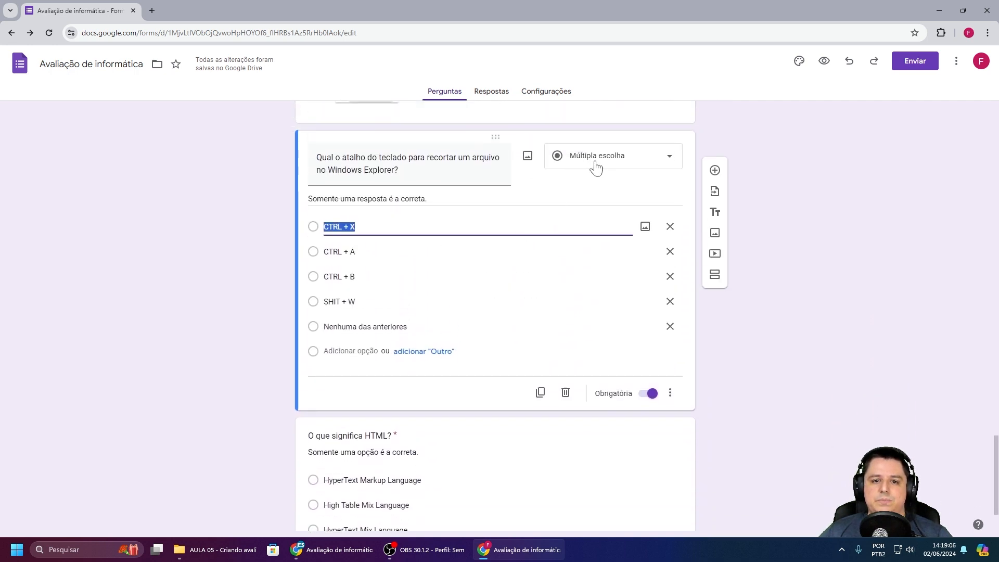
scroll(401, 281, "down", 2)
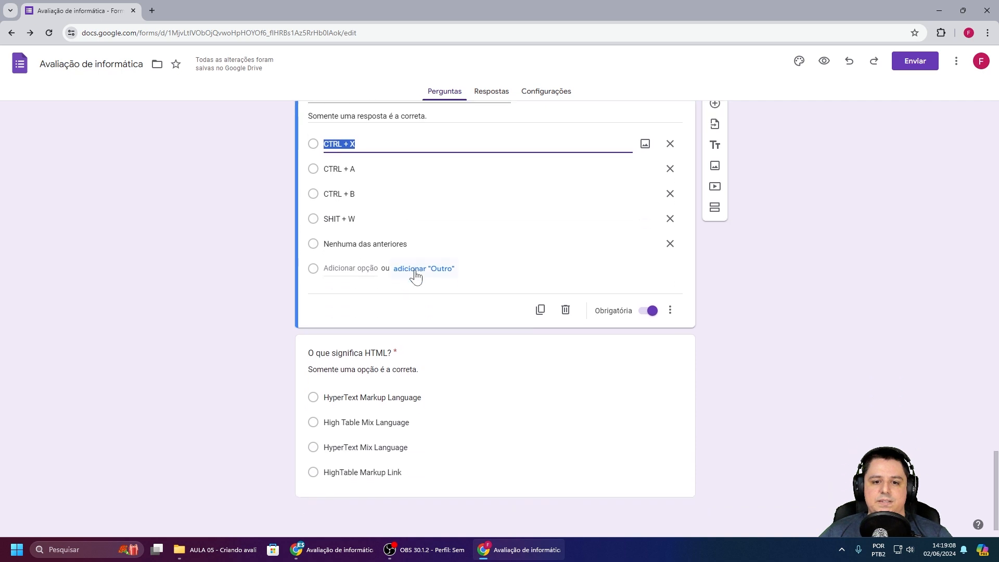
left_click(450, 382)
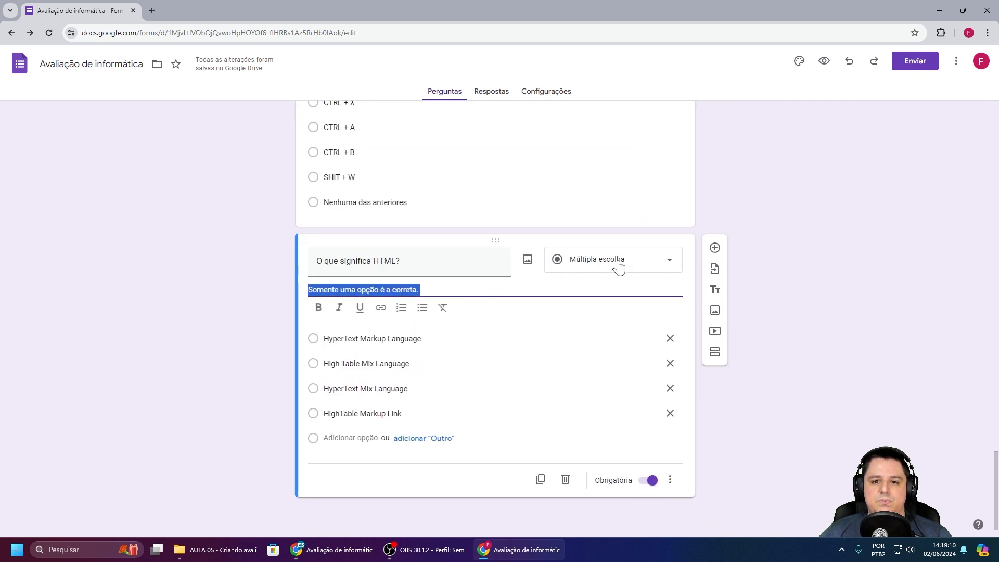
Step: Move back up through the cut shortcut, music-file, checkbox and Associe grid questions
left_click(751, 184)
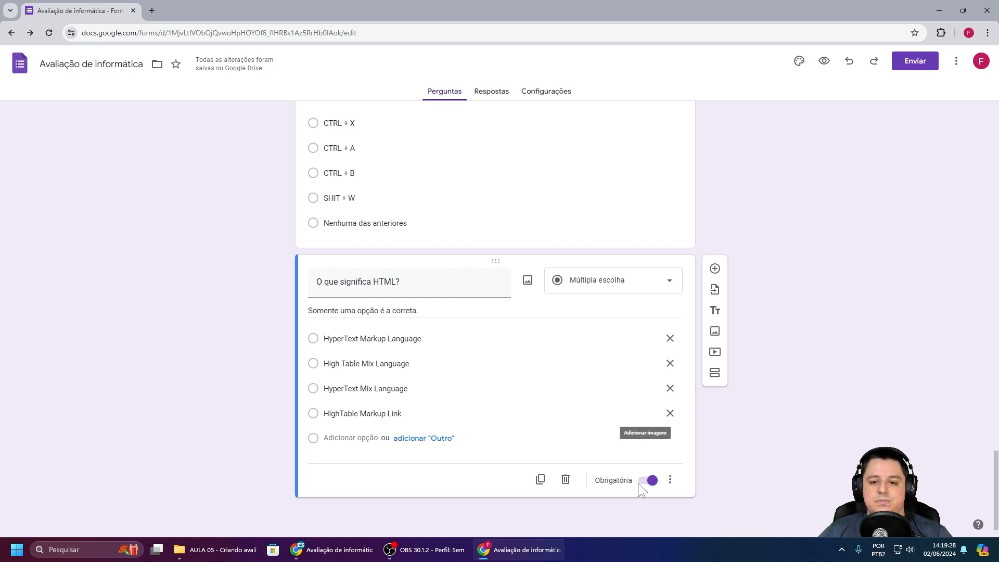
left_click(466, 204)
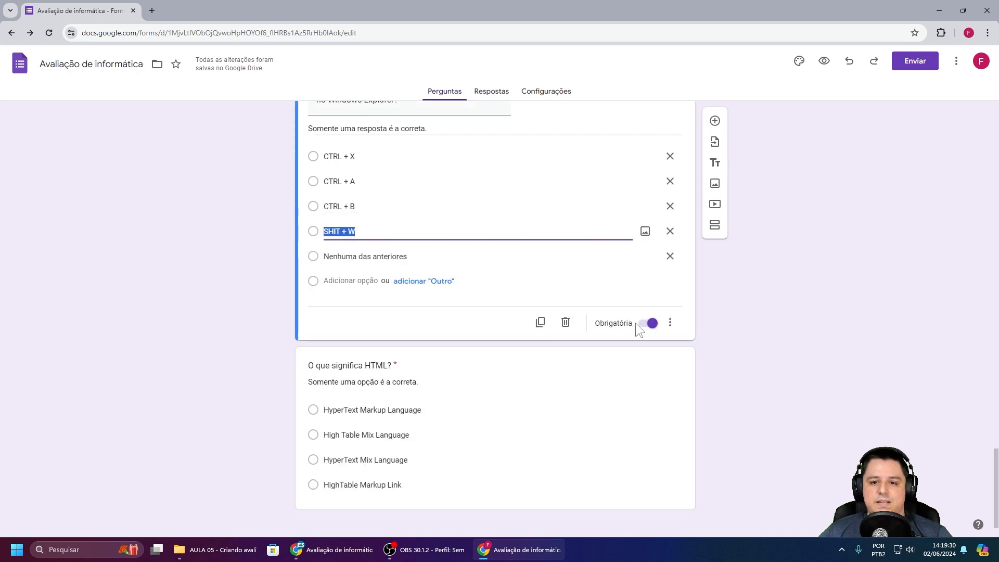
scroll(635, 323, "up", 5)
left_click(508, 226)
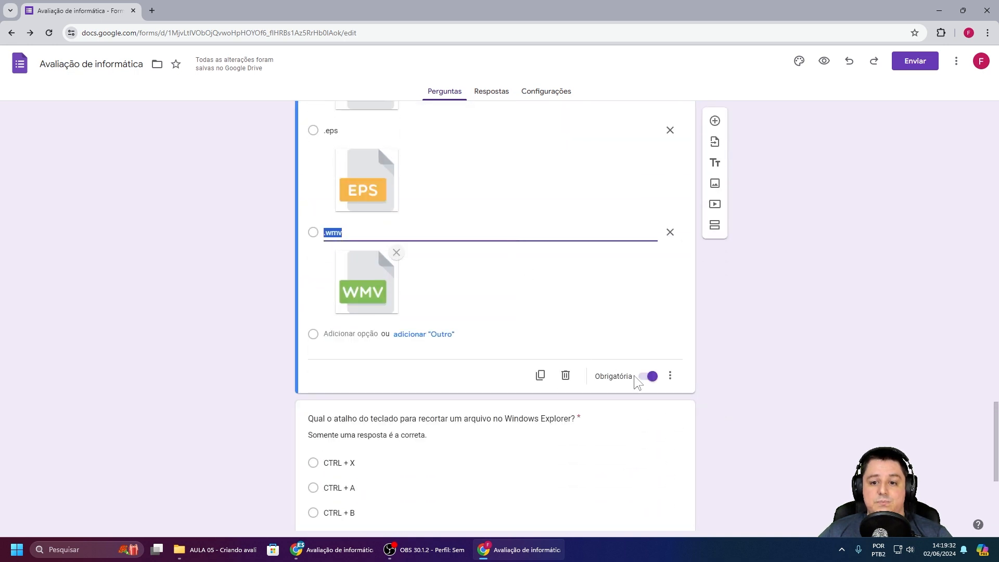
scroll(569, 320, "up", 9)
scroll(560, 320, "up", 5)
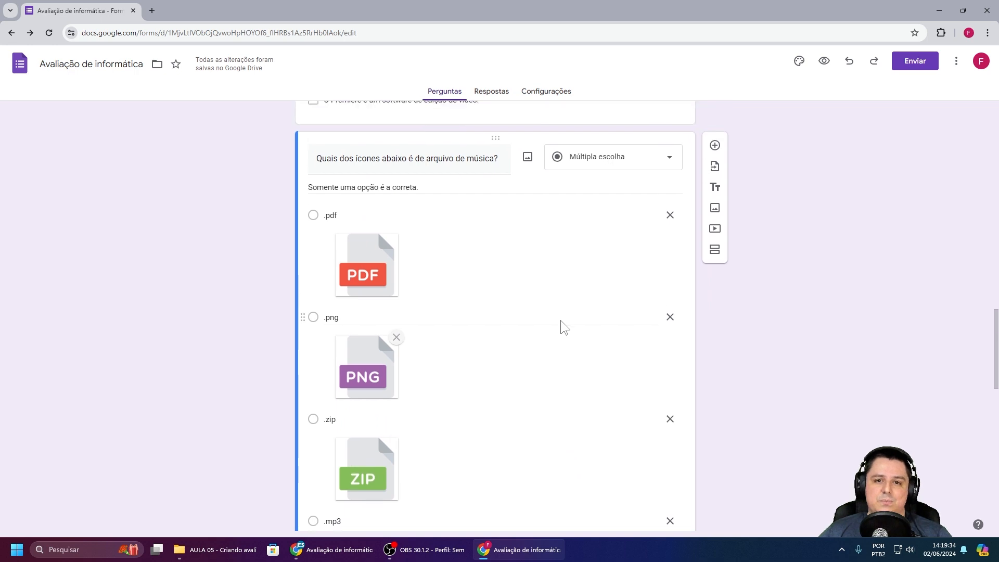
left_click(522, 315)
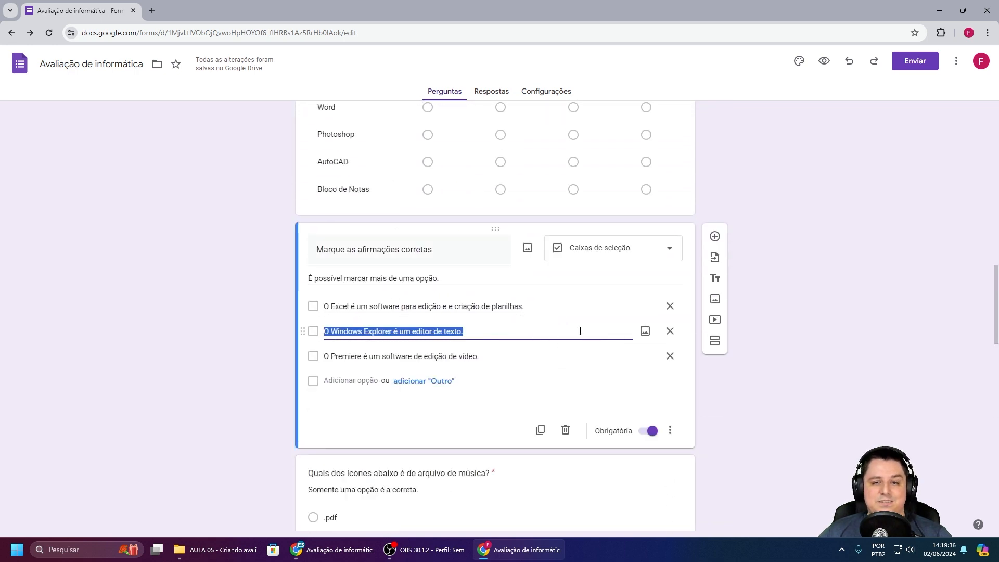
scroll(531, 312, "up", 4)
left_click(507, 282)
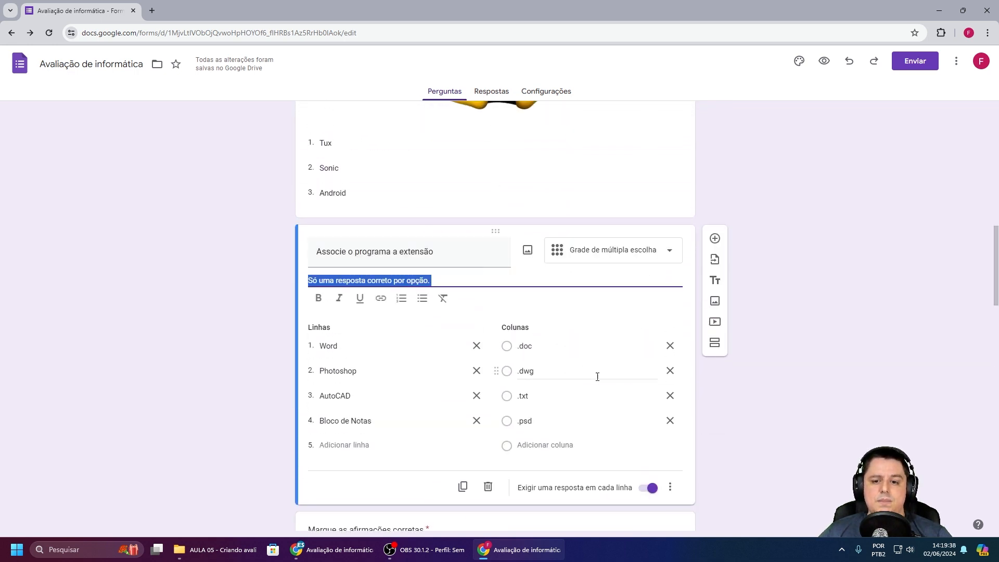
scroll(579, 411, "up", 6)
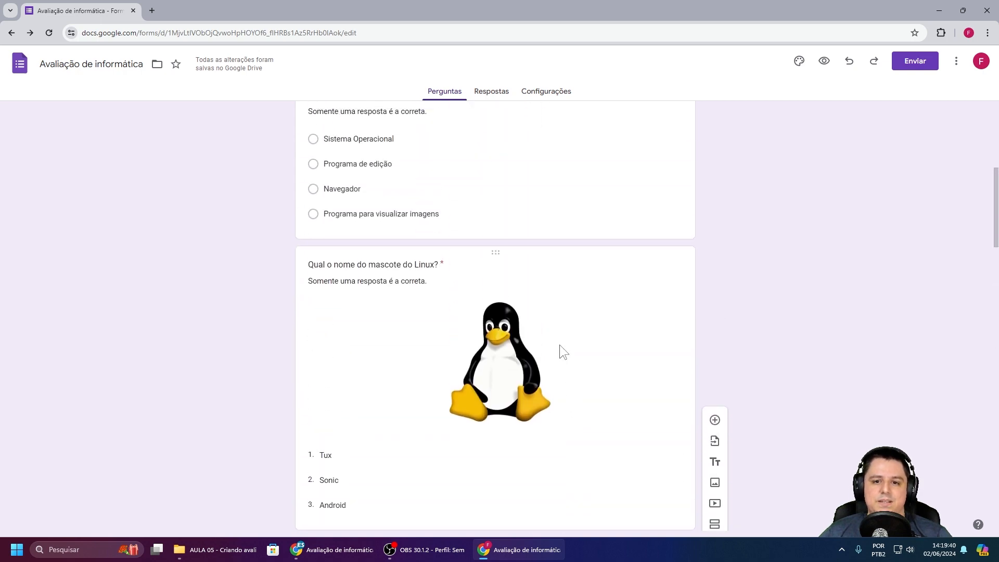
Step: Revisit the Linux, Windows 11, series and full-name questions, then go to Configurações
left_click(561, 320)
scroll(562, 321, "down", 4)
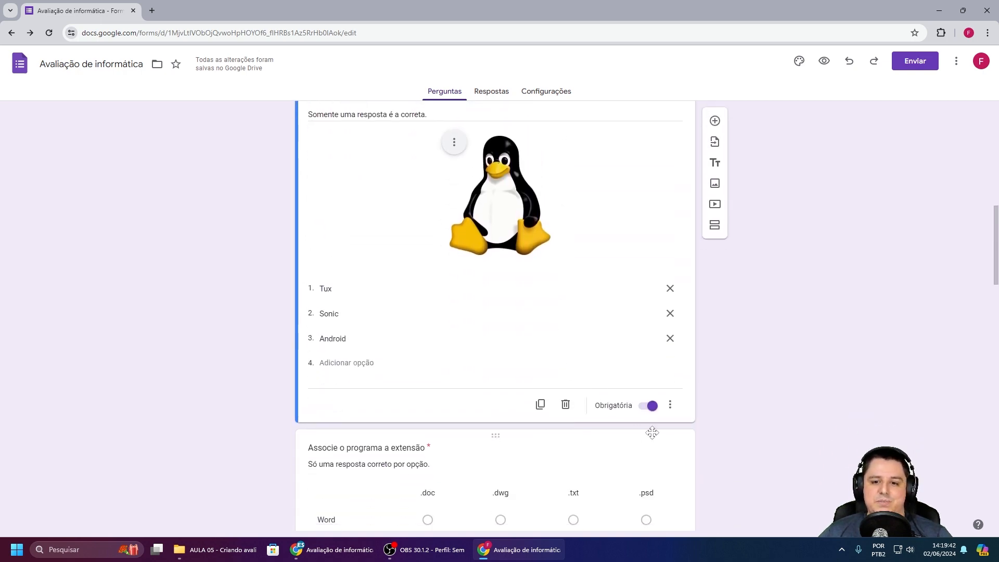
scroll(592, 391, "up", 5)
scroll(574, 387, "up", 4)
scroll(507, 361, "down", 2)
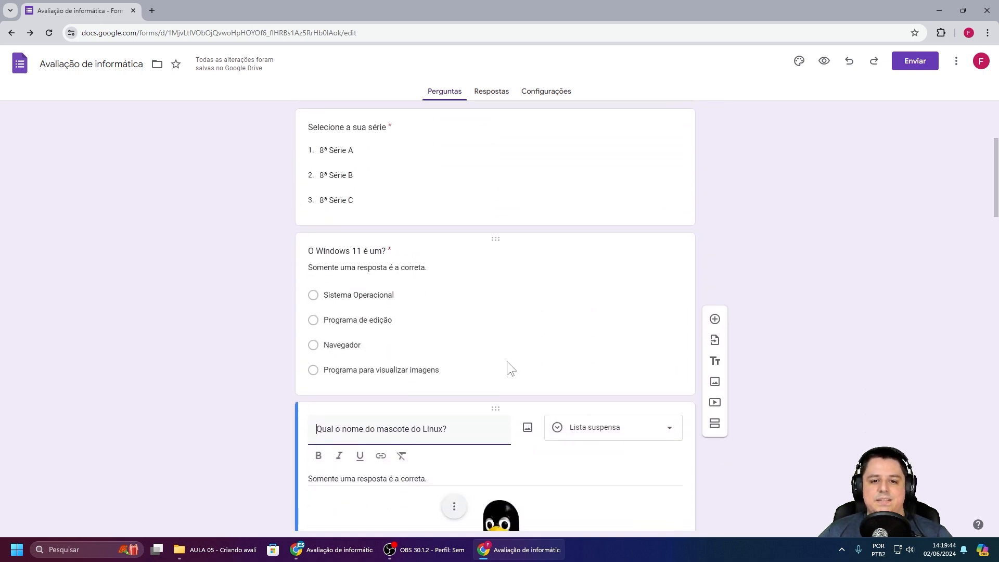
left_click(503, 329)
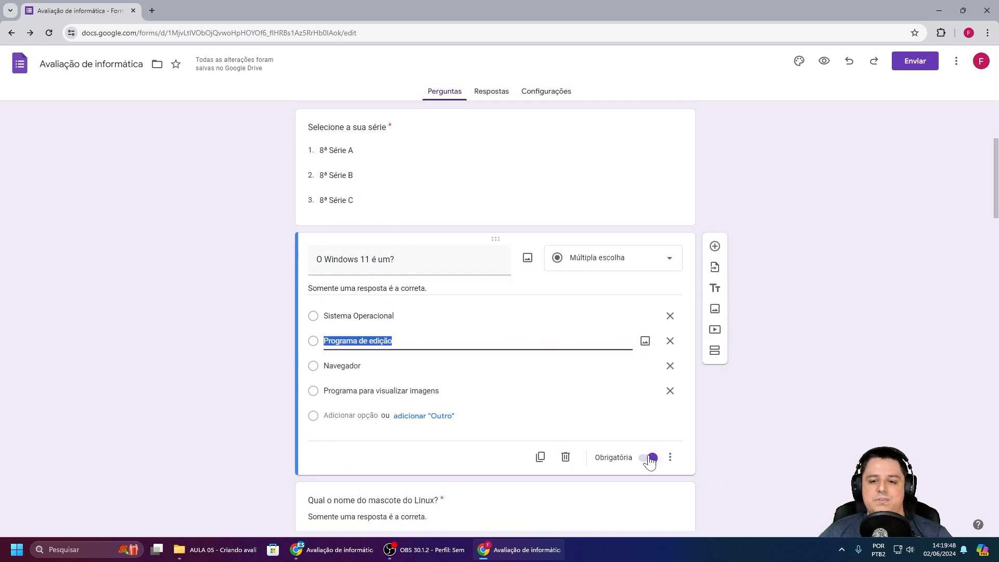
scroll(510, 382, "up", 4)
left_click(494, 386)
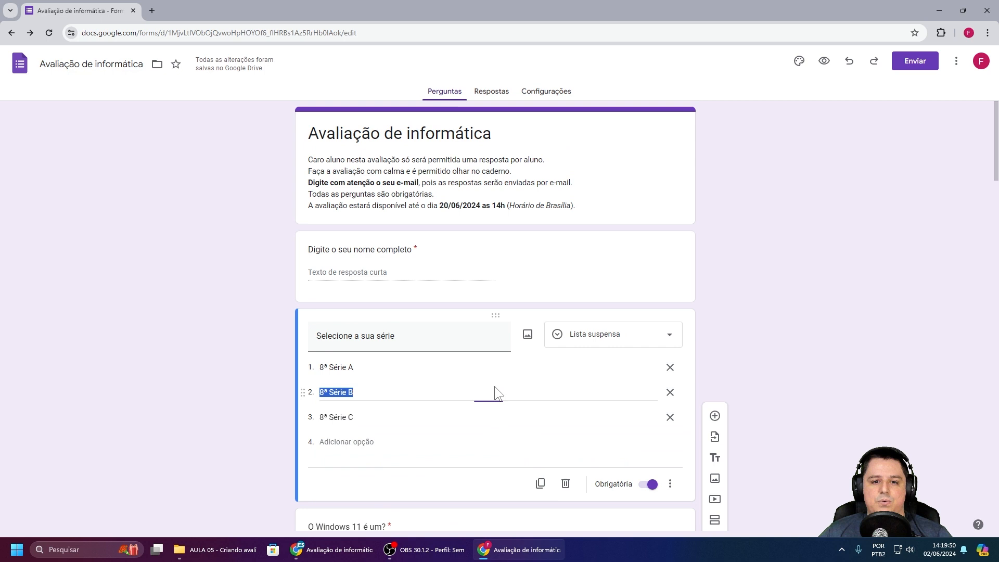
left_click(465, 266)
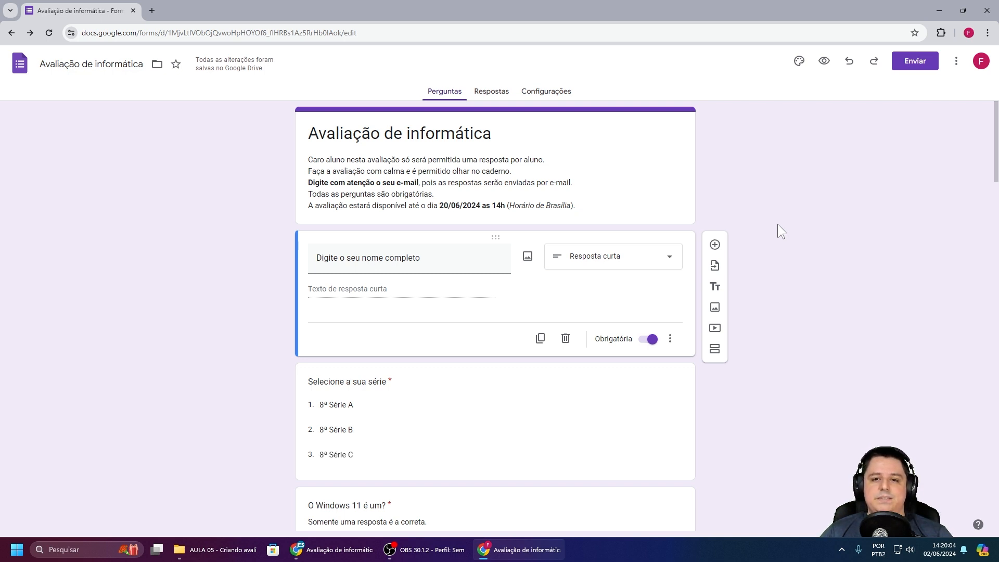
left_click(550, 93)
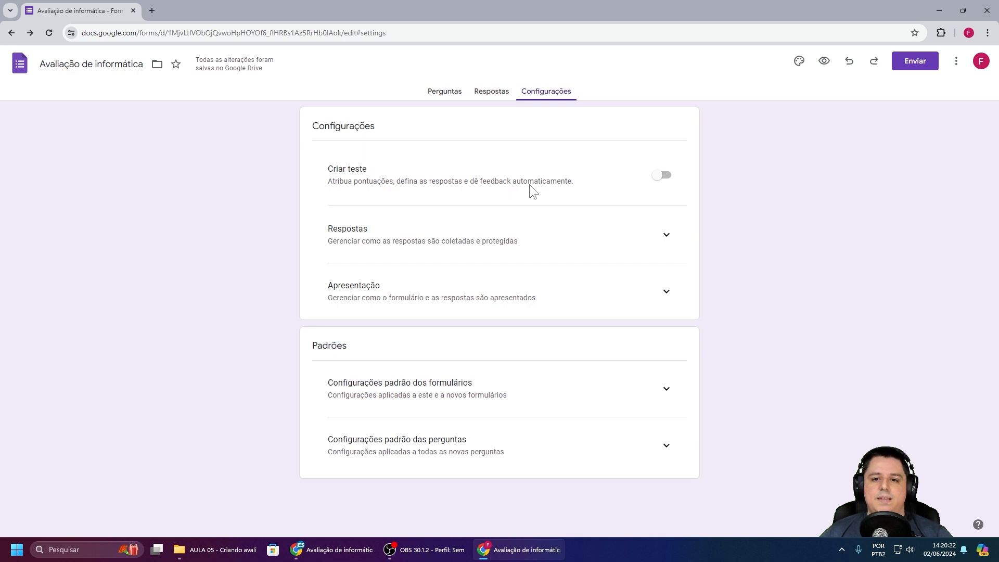
Step: Turn on Criar teste and set Pontuação padrão das perguntas to 1 point
left_click(660, 176)
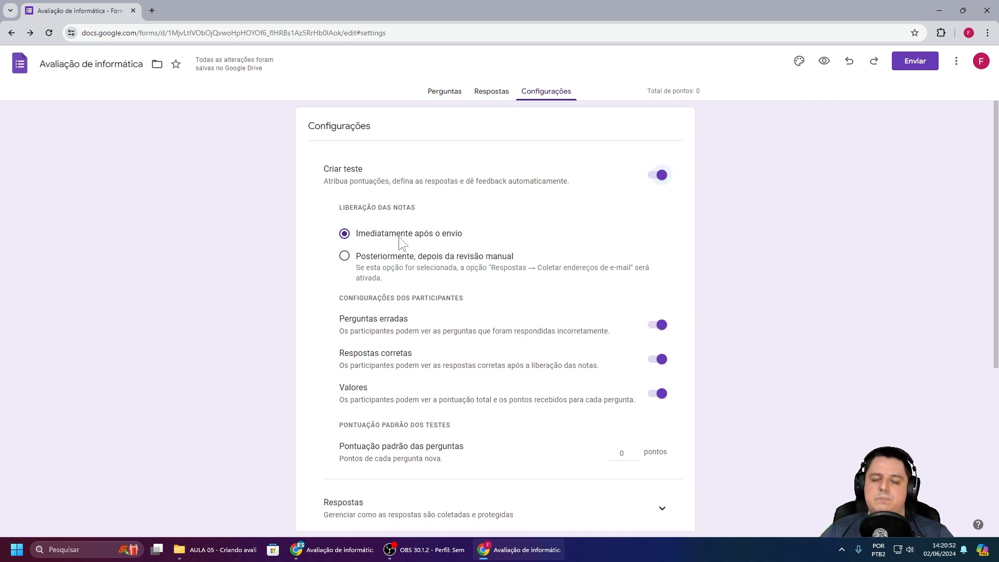
scroll(403, 237, "down", 2)
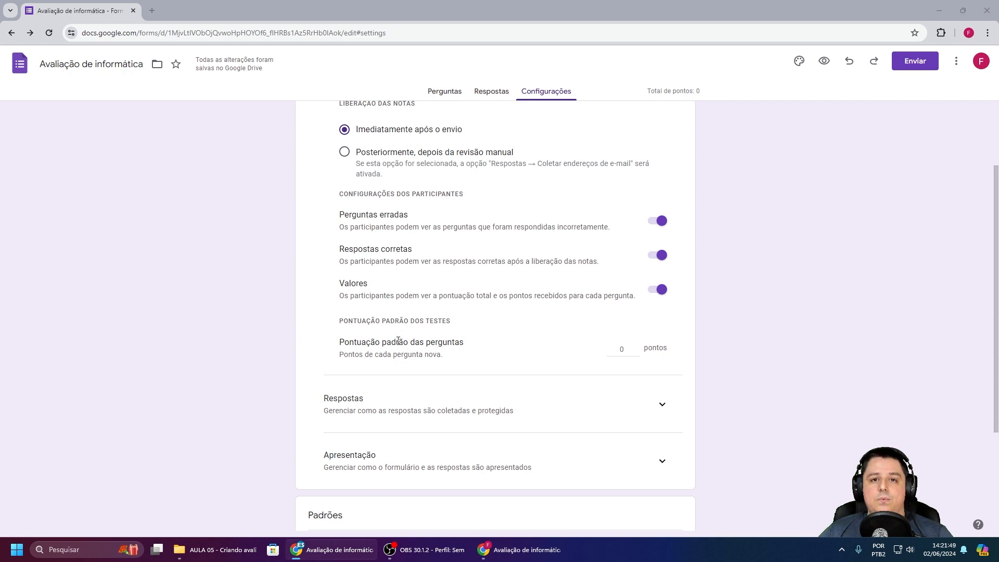
double_click(629, 350)
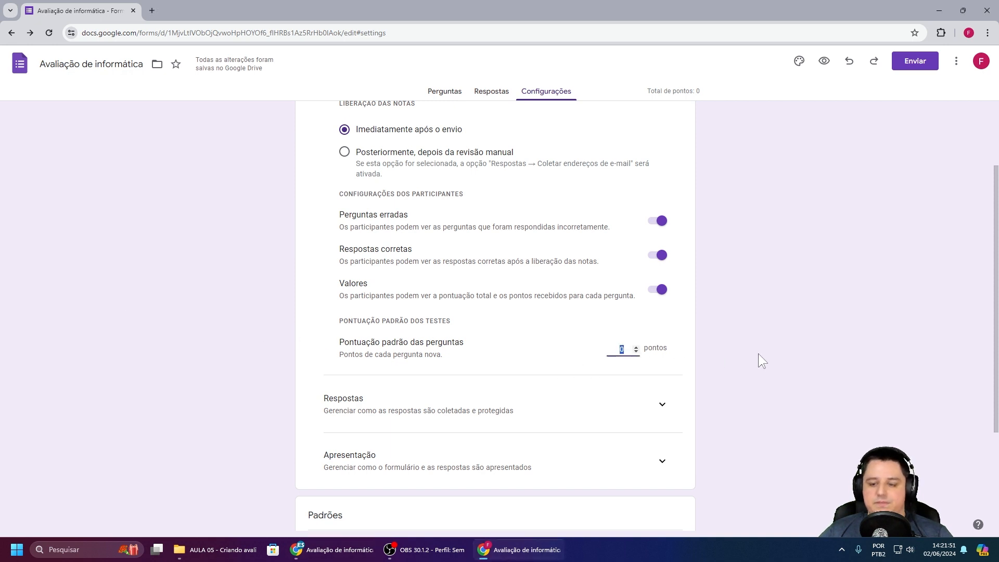
type("1")
left_click(747, 339)
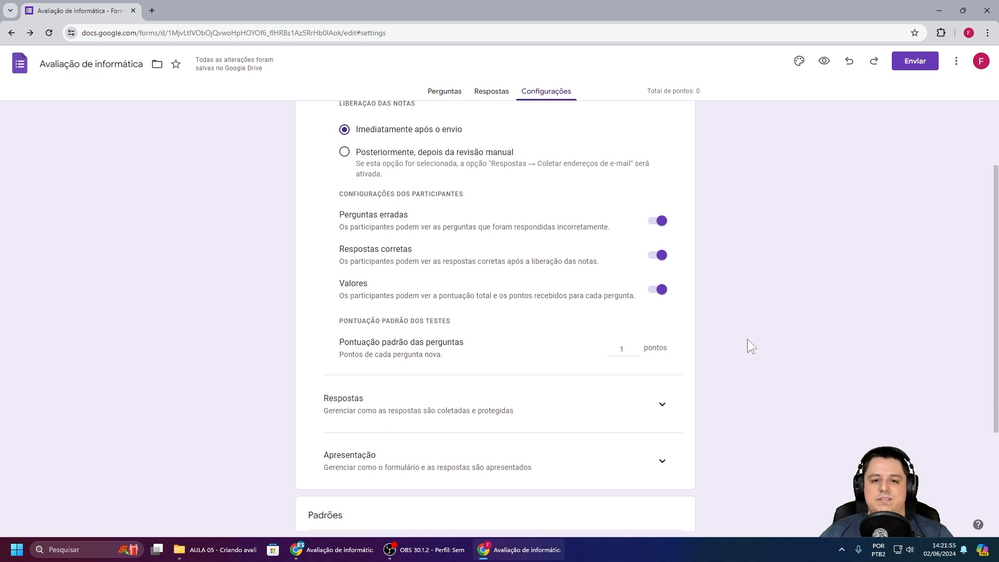
scroll(713, 298, "down", 3)
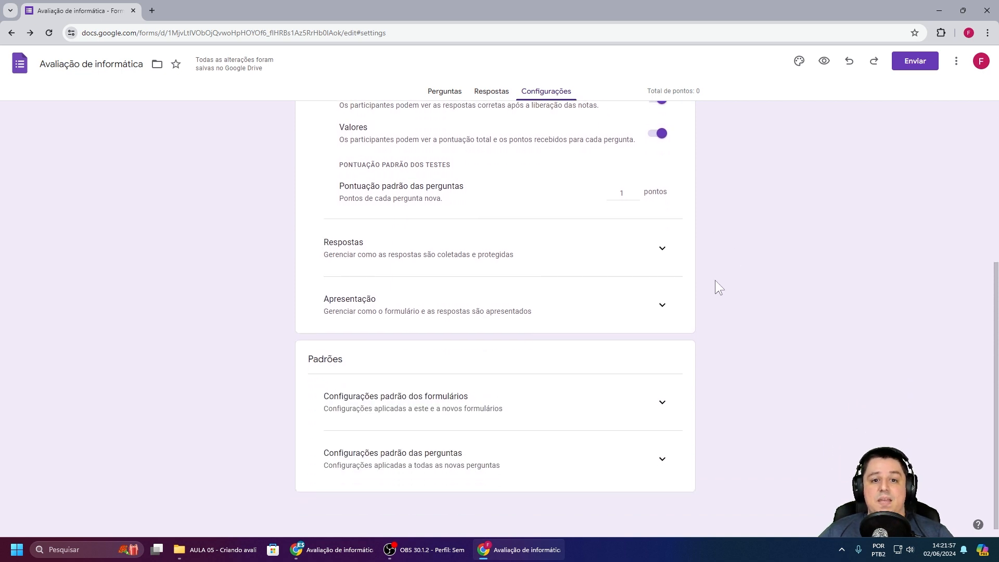
Step: Under Respostas, set e-mail collection to Entrada do participante and response copies to Sempre
left_click(660, 255)
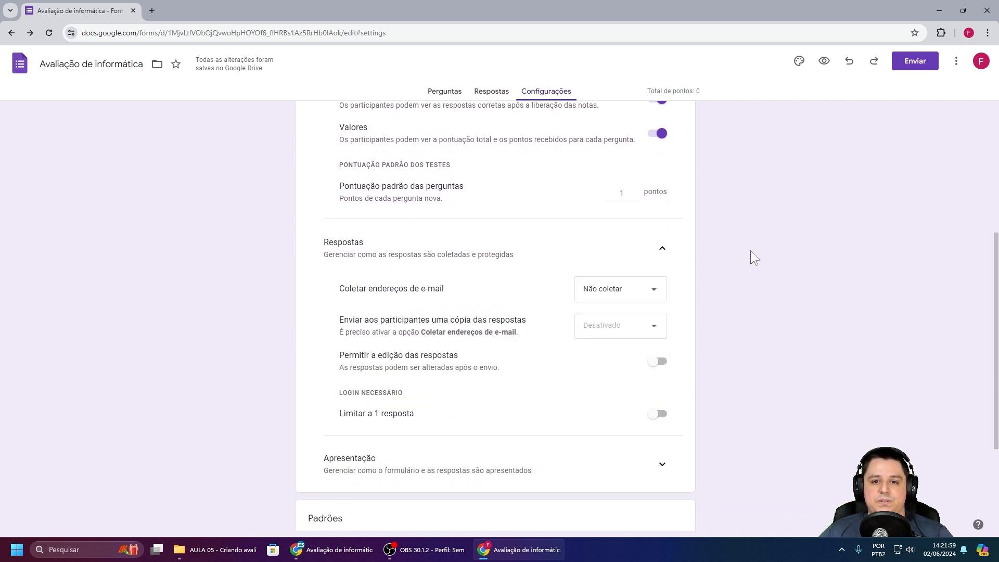
scroll(750, 250, "down", 1)
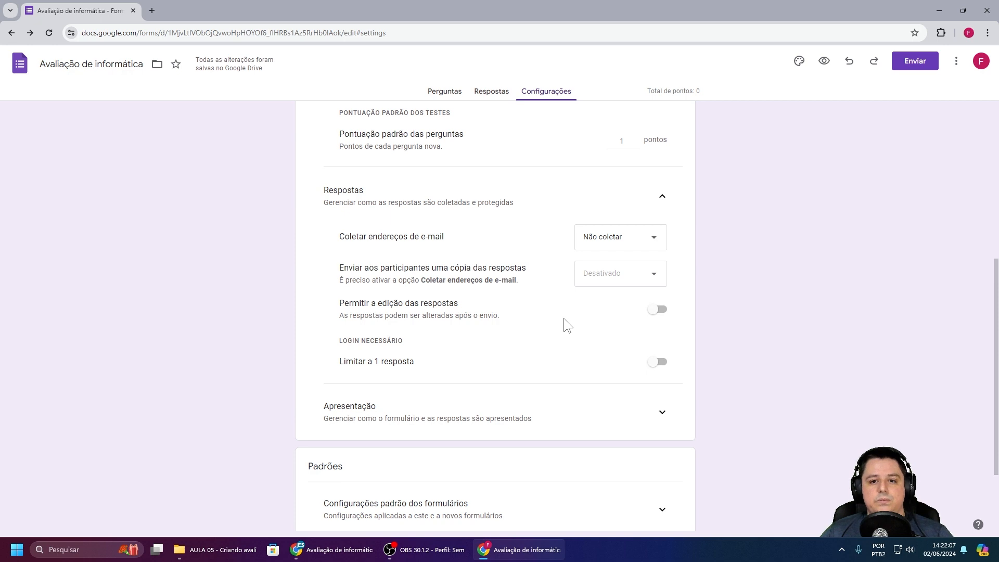
left_click(614, 244)
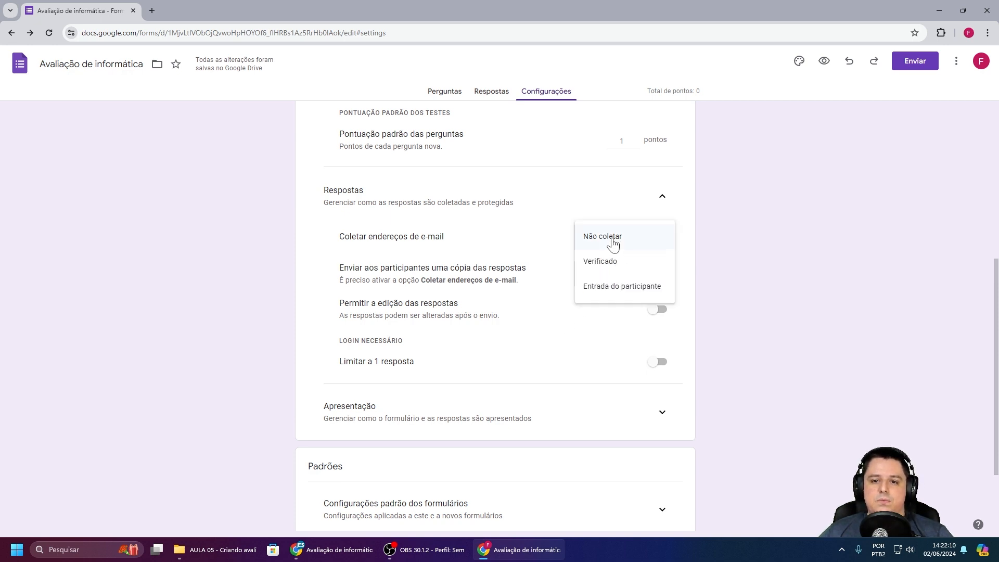
left_click(610, 290)
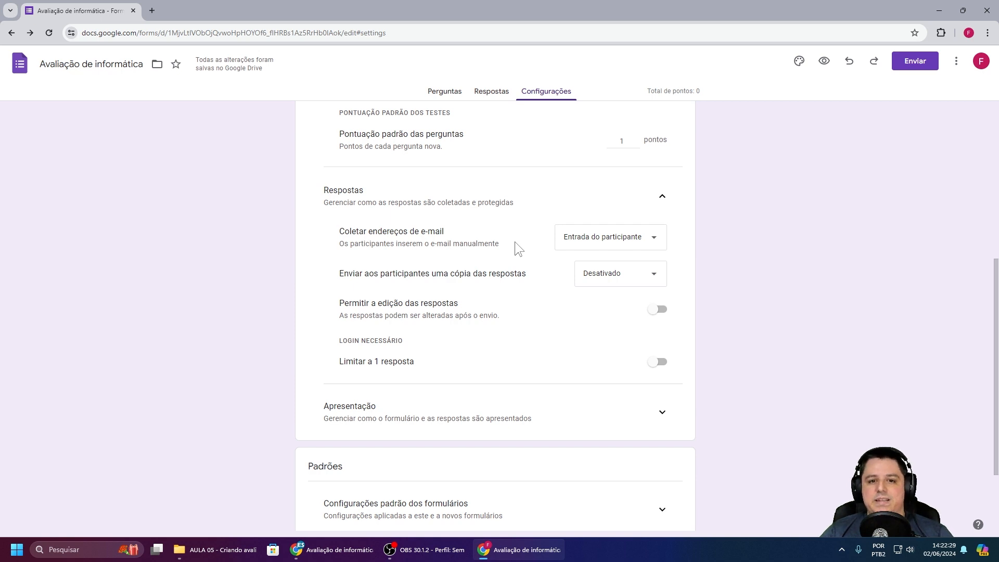
left_click(586, 244)
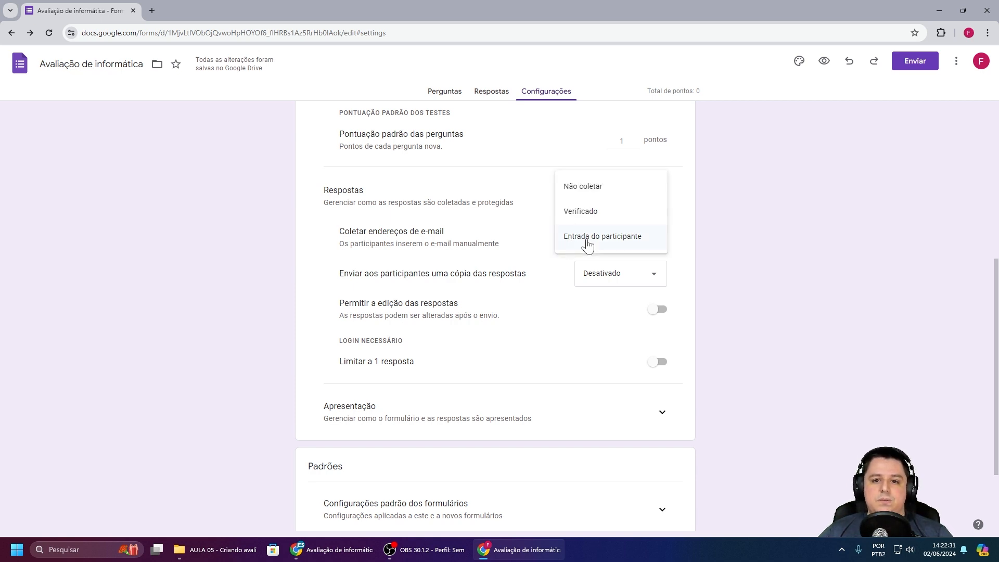
left_click(577, 217)
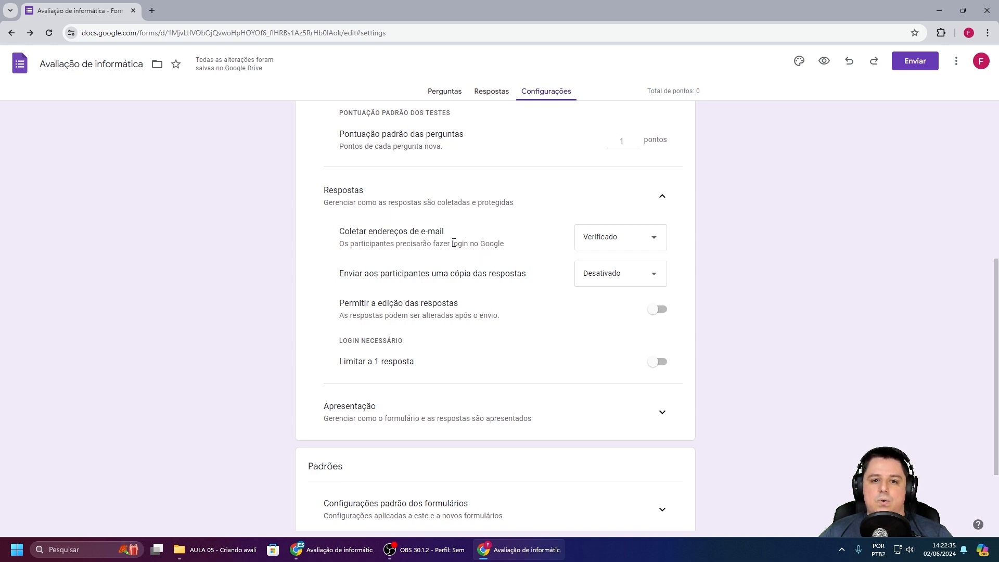
left_click_drag(452, 244, 504, 242)
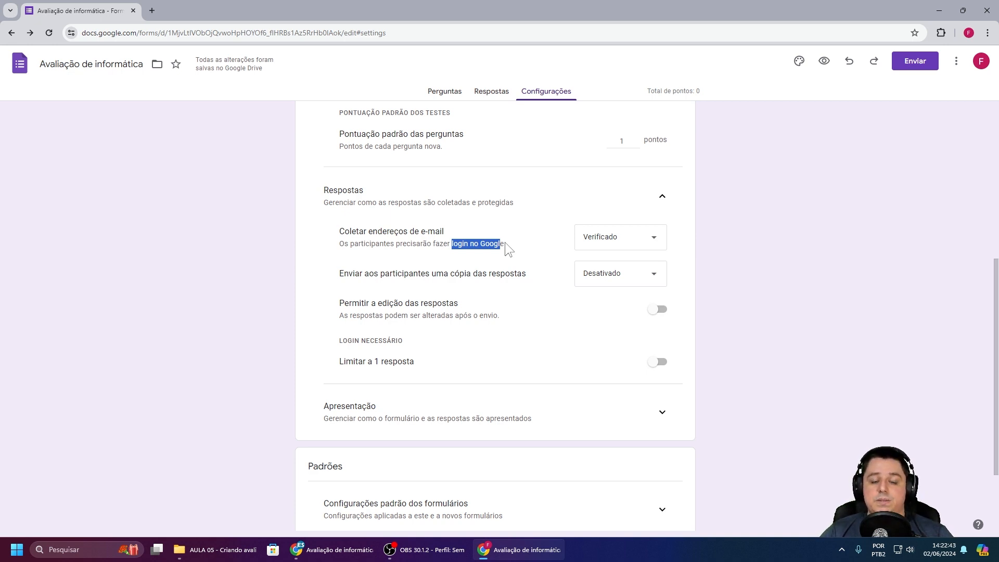
left_click(505, 243)
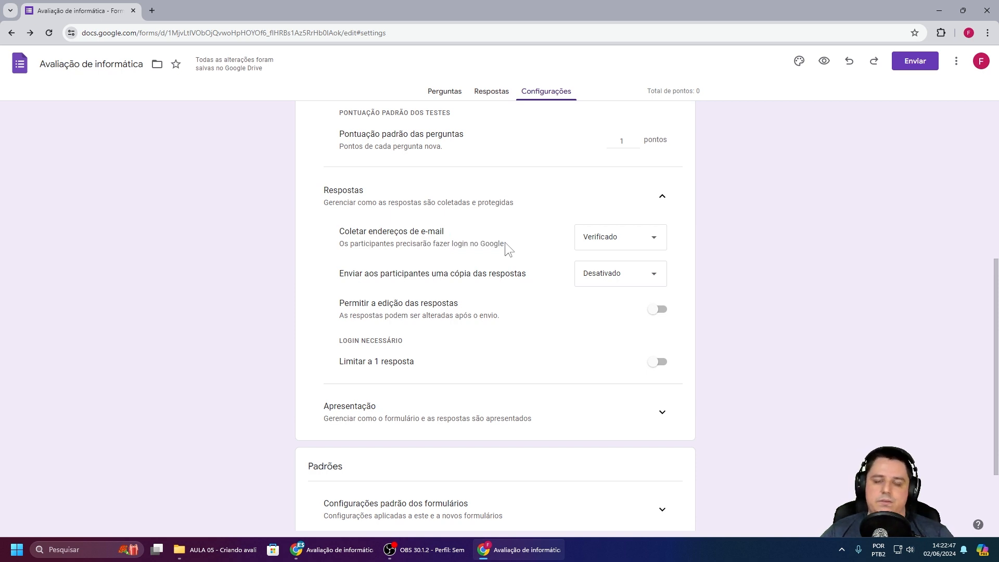
left_click(600, 240)
left_click(614, 266)
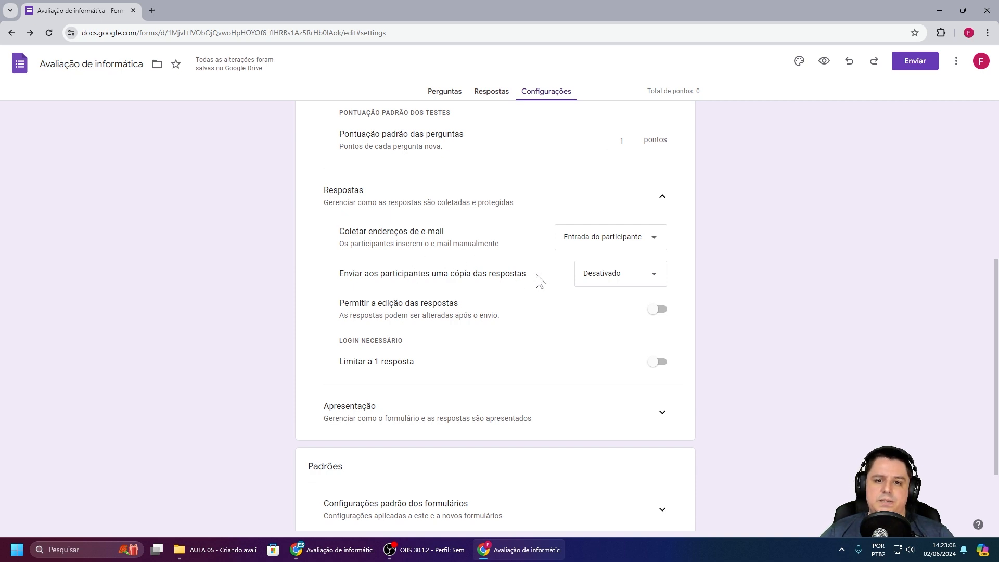
left_click(613, 274)
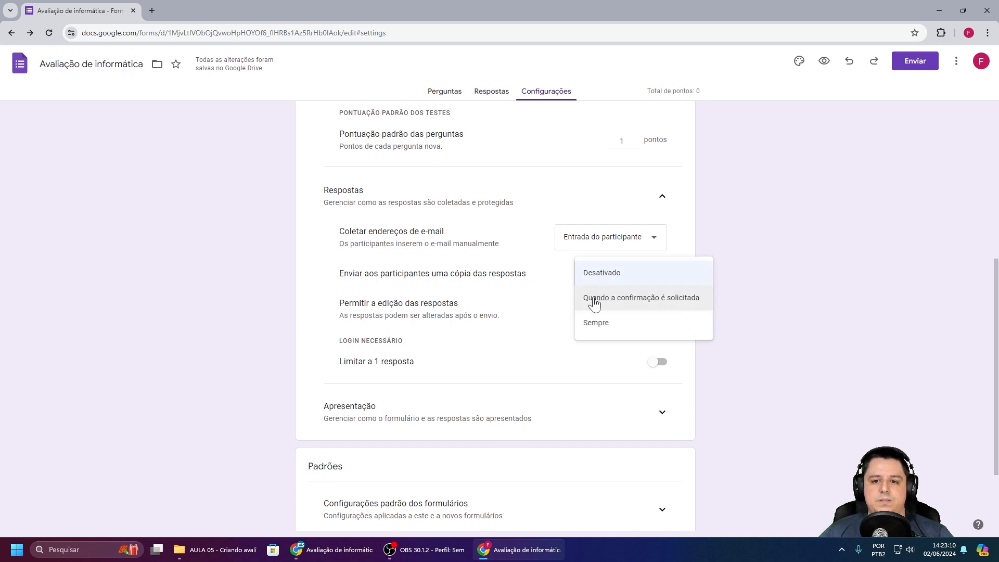
left_click(603, 324)
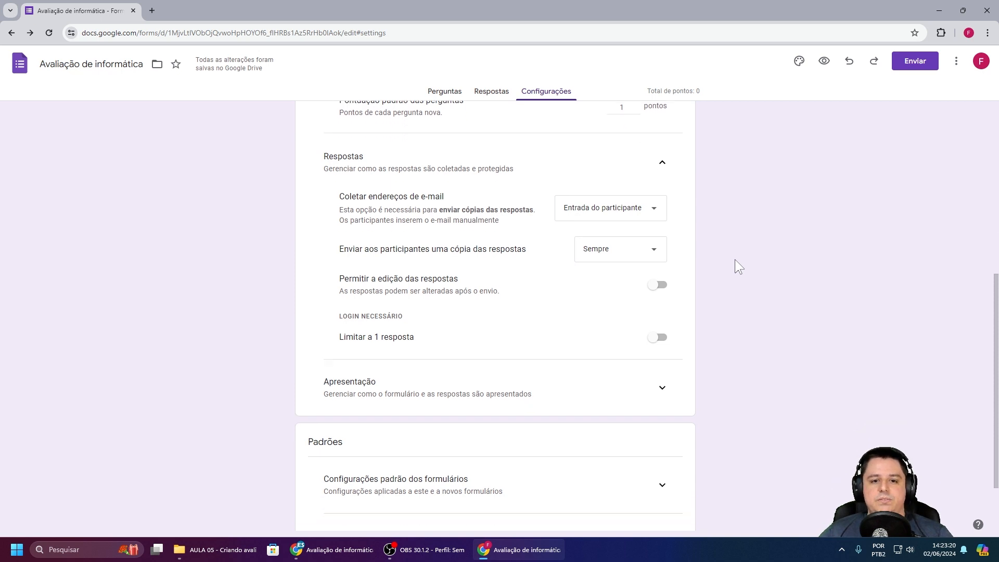
scroll(735, 260, "down", 1)
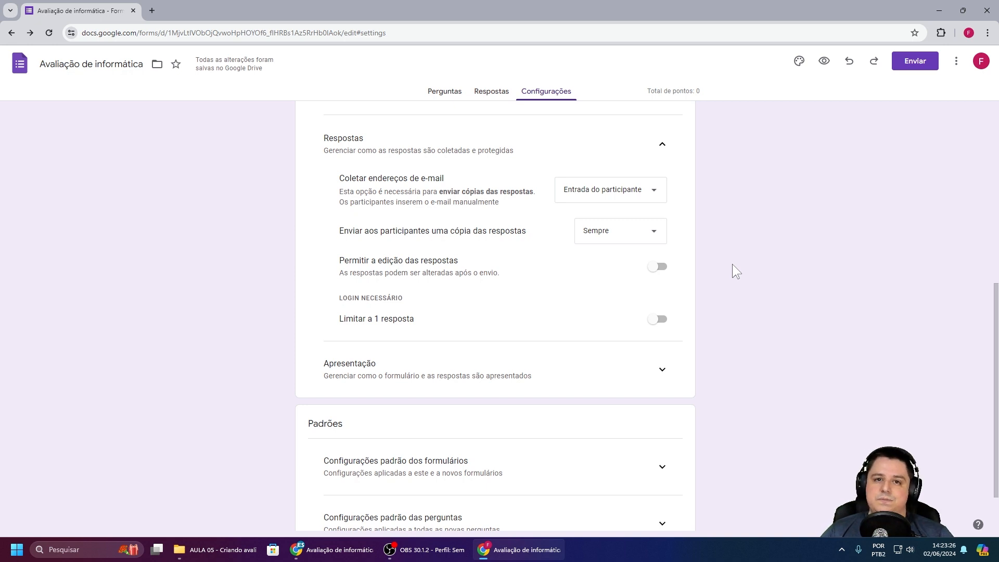
scroll(732, 264, "up", 4)
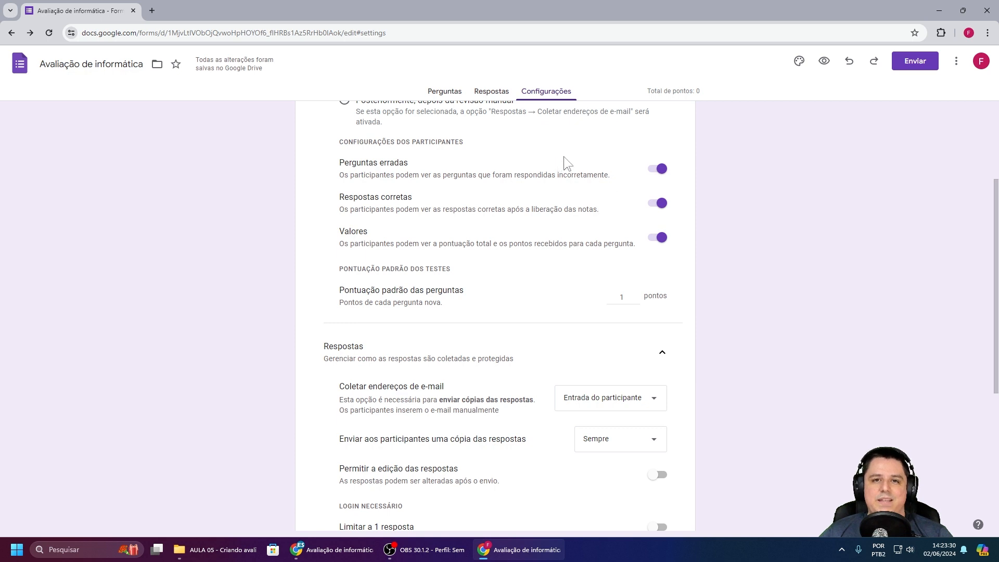
scroll(731, 224, "down", 1)
scroll(772, 241, "down", 1)
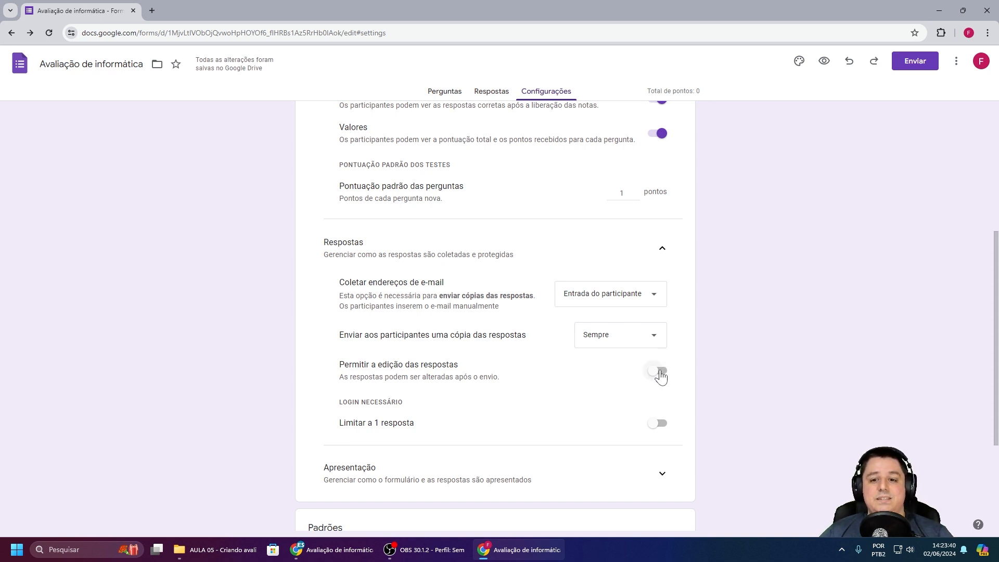
scroll(726, 344, "down", 2)
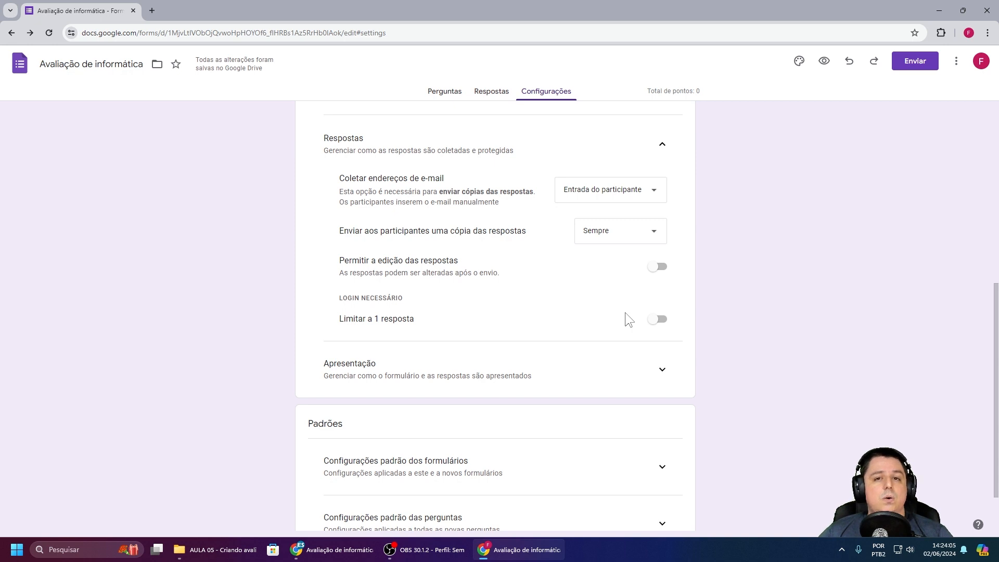
left_click(656, 318)
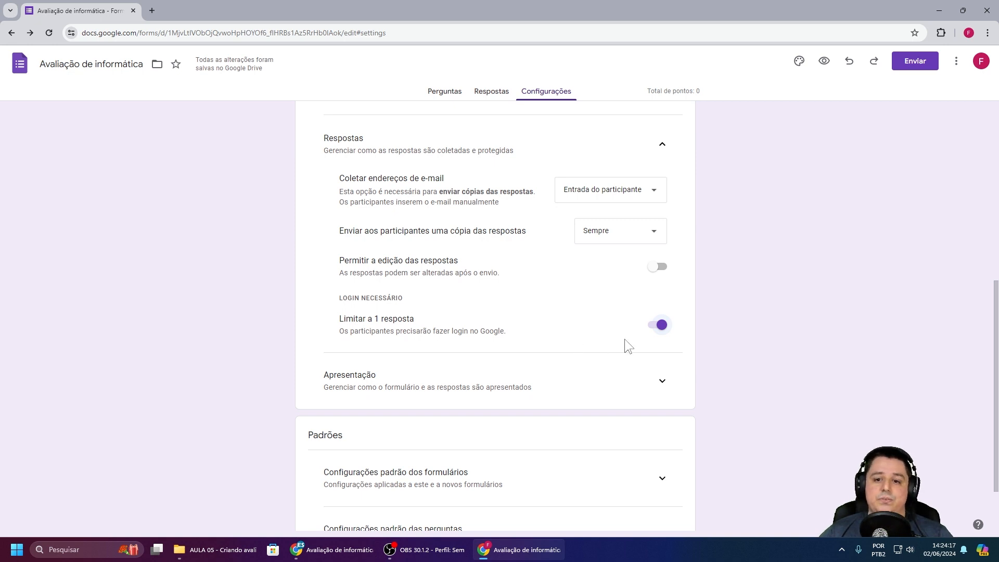
left_click(660, 324)
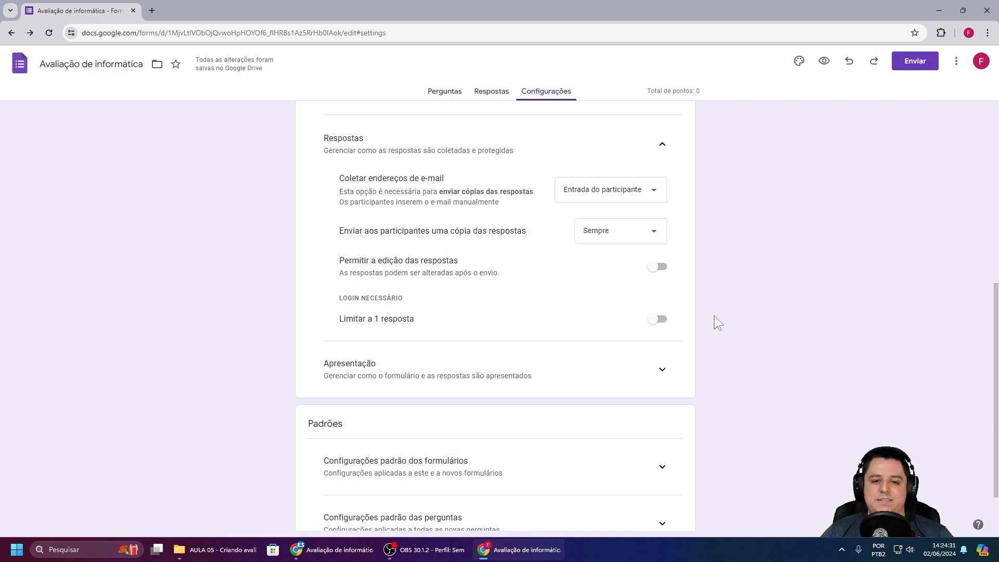
scroll(713, 325, "down", 1)
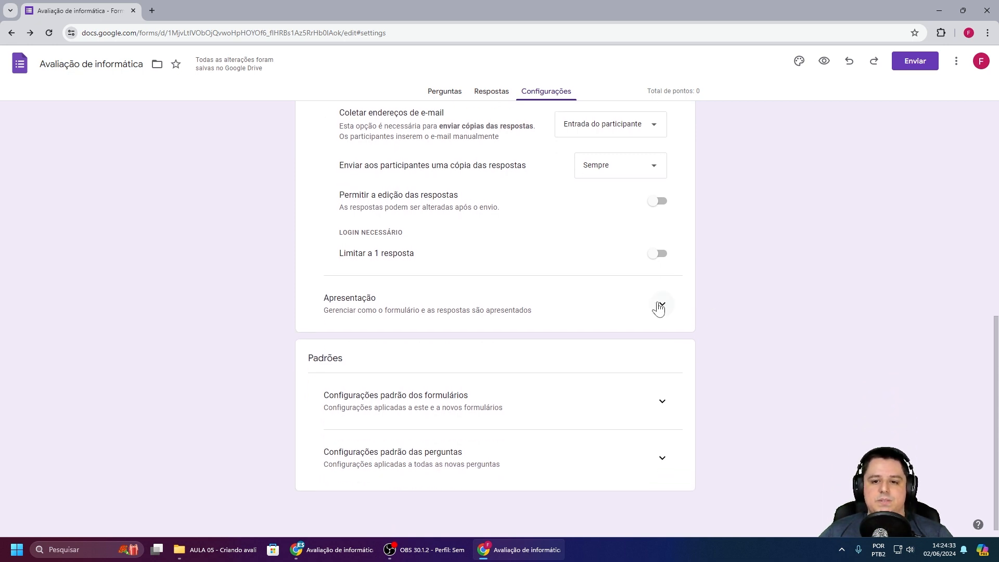
Step: Under Apresentação, save 'Parabéns por fazer a sua avaliação!' as confirmation and disable the resubmit link
left_click(662, 306)
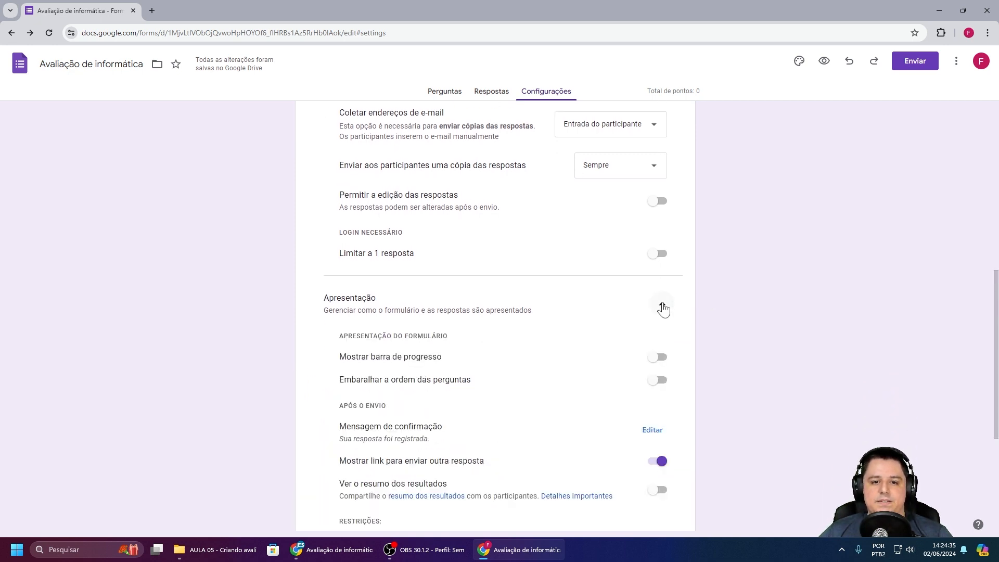
scroll(662, 307, "down", 2)
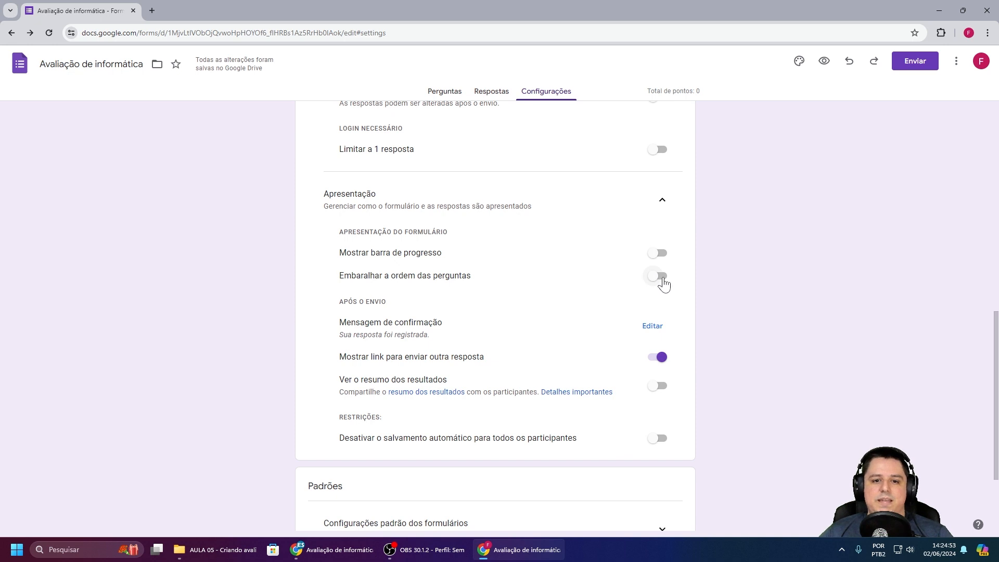
scroll(526, 276, "down", 1)
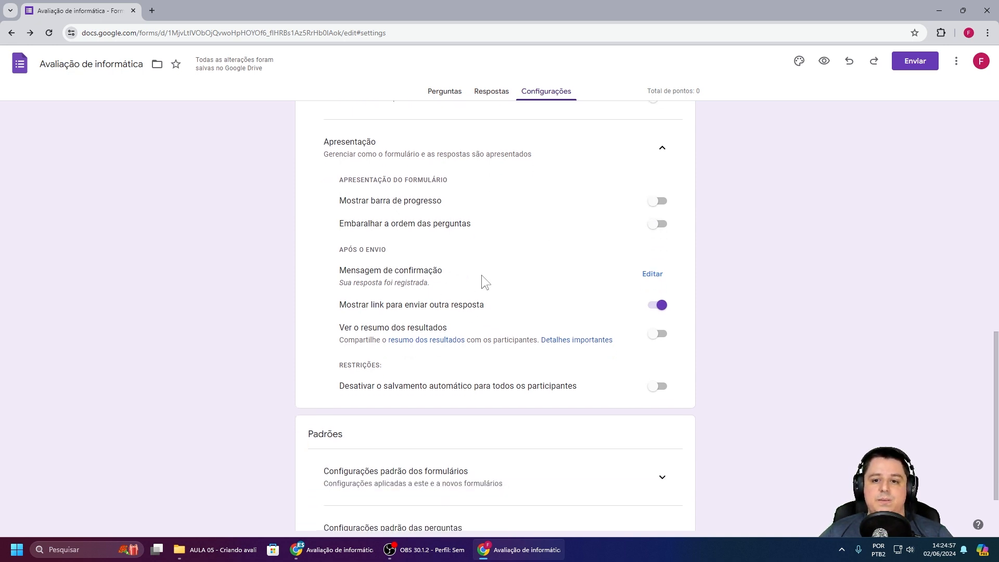
left_click(651, 277)
left_click(433, 280)
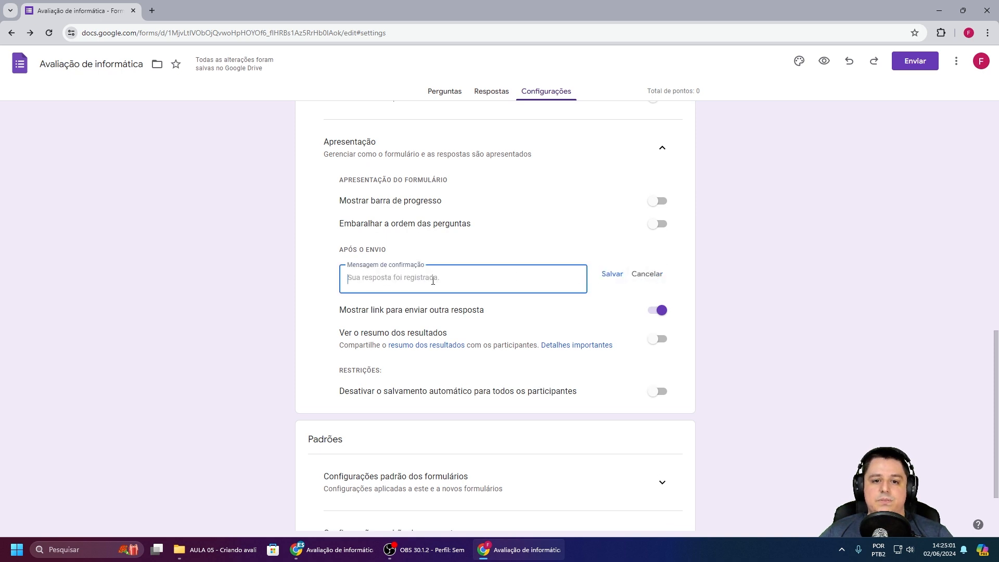
type("Parabéns por fazer a sua avaliação!")
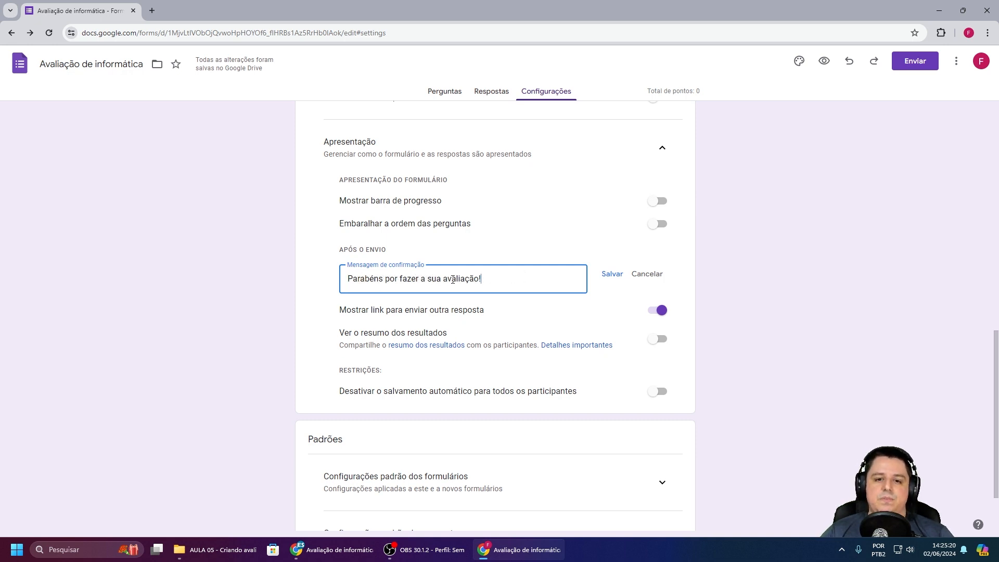
left_click(613, 275)
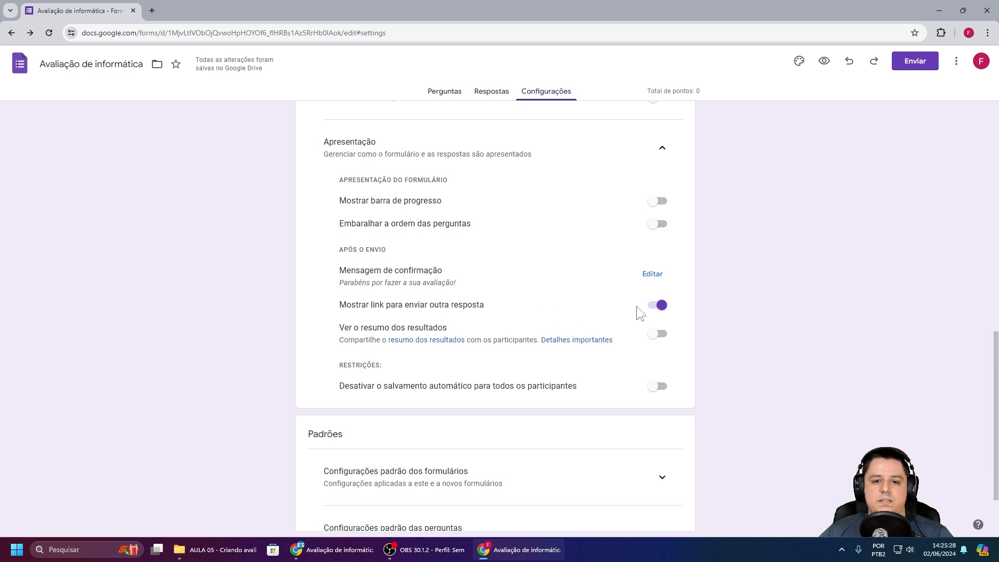
left_click(658, 307)
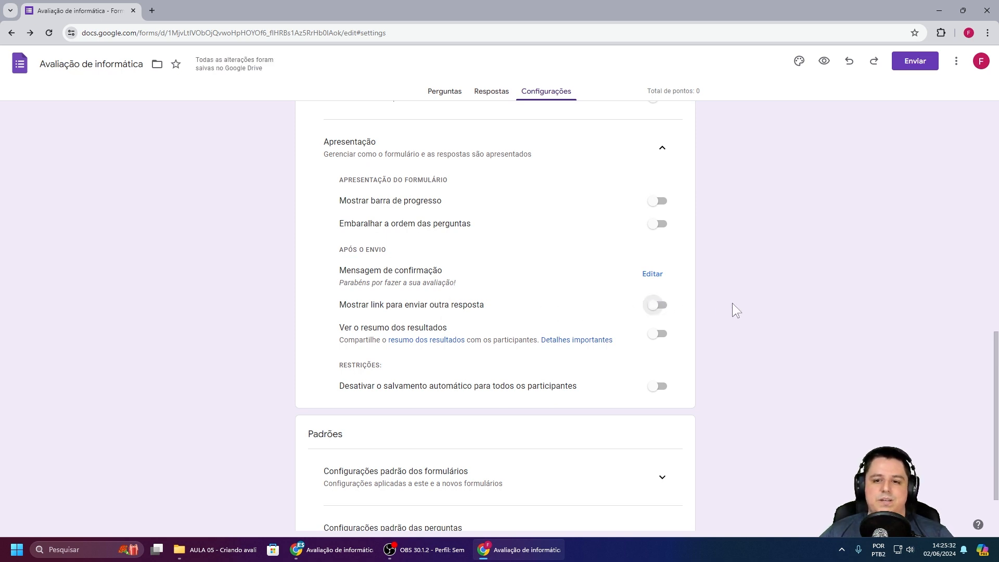
Step: Turn on Ver o resumo dos resultados for participants
scroll(732, 304, "up", 3)
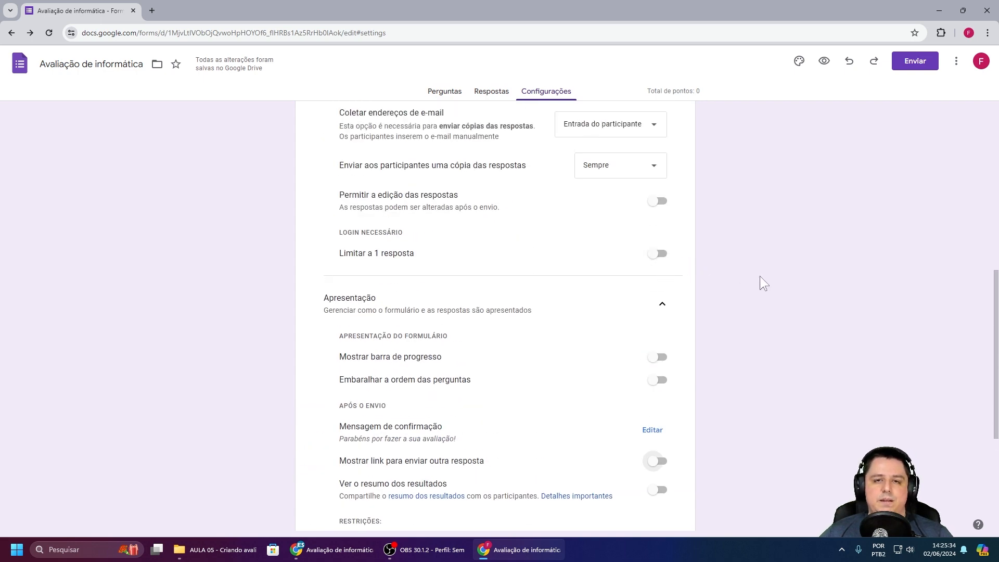
scroll(763, 284, "down", 3)
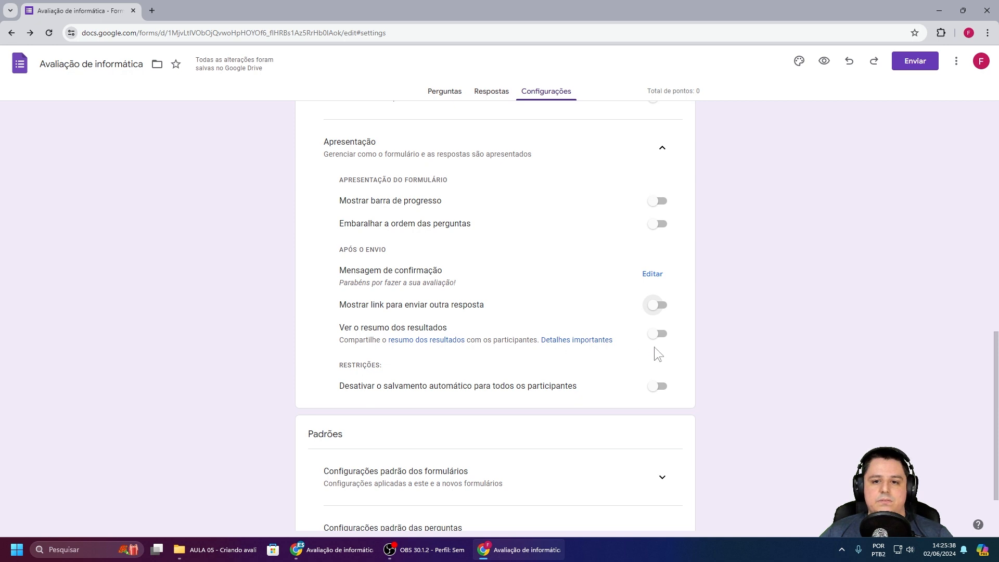
left_click(662, 336)
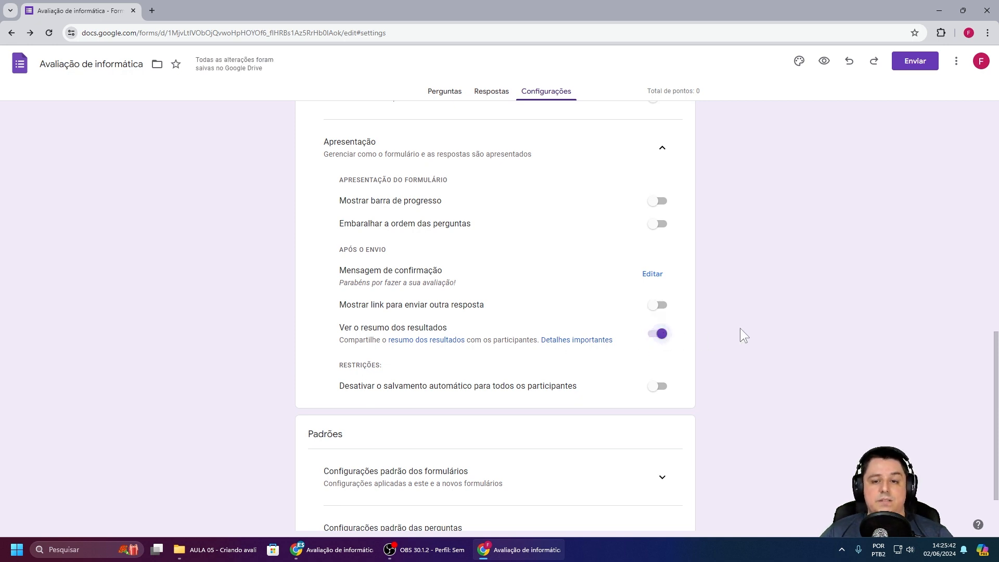
scroll(741, 333, "up", 2)
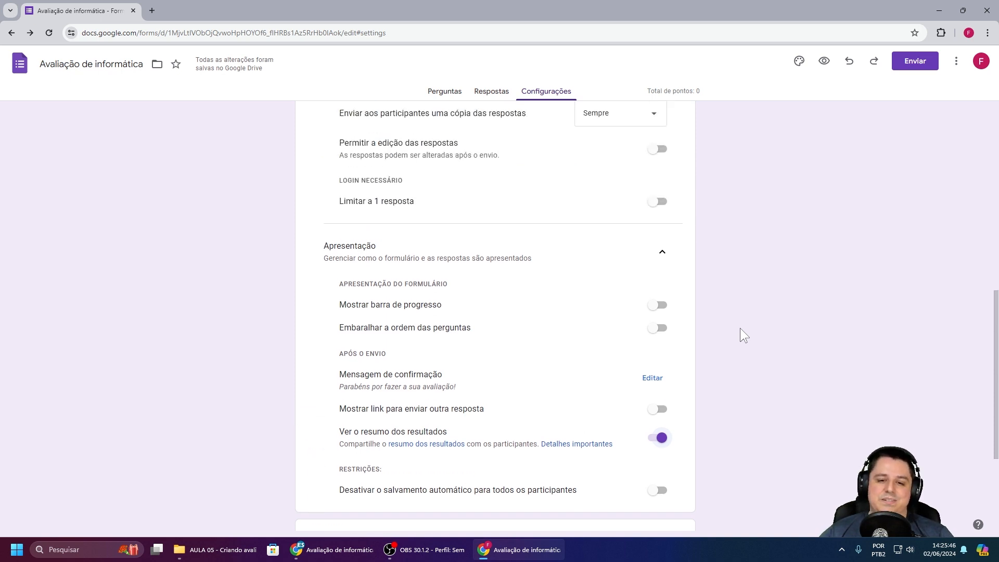
scroll(711, 392, "down", 1)
scroll(710, 391, "down", 3)
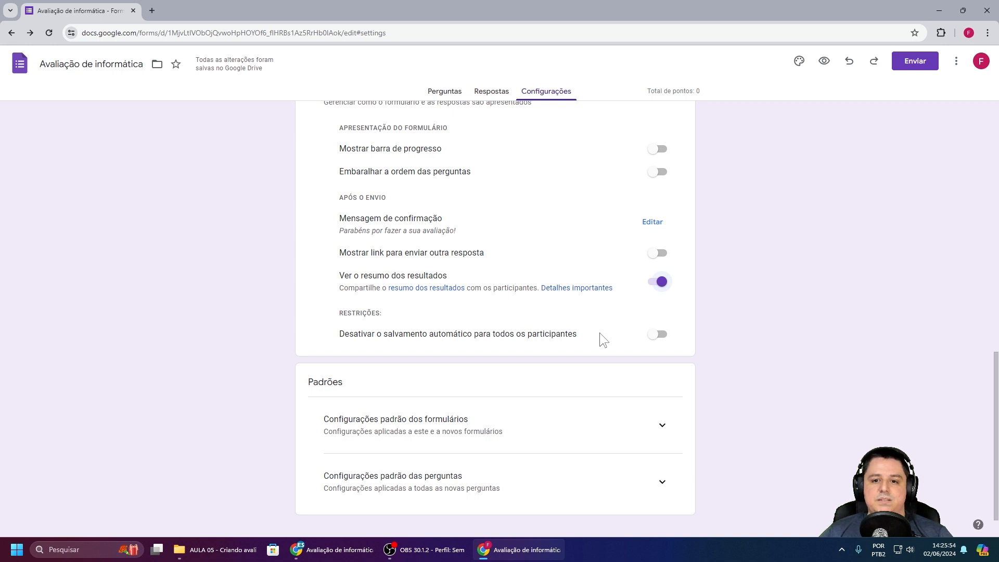
Step: Toggle Desativar o salvamento automático on and back off, leaving autosave enabled
left_click(658, 338)
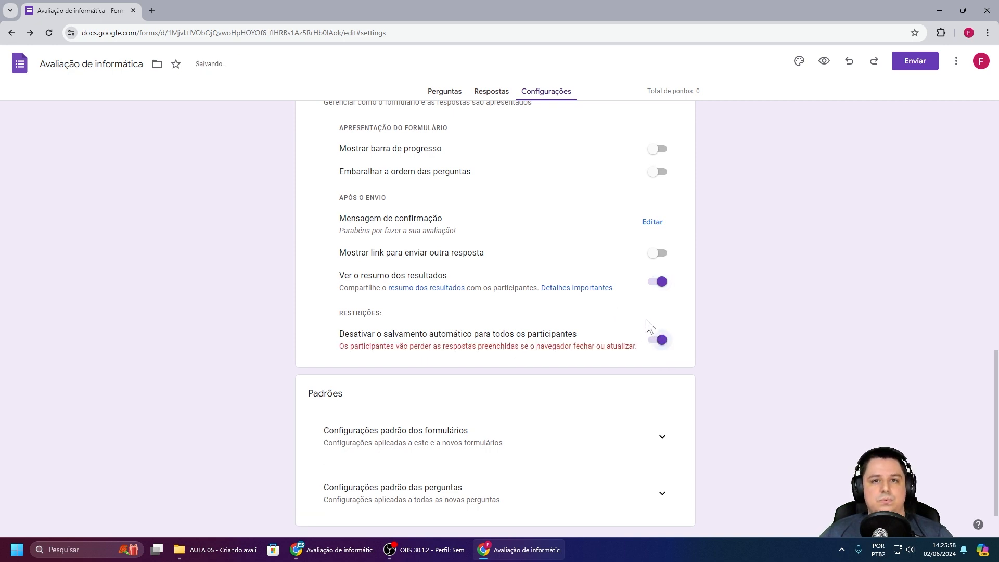
left_click(662, 342)
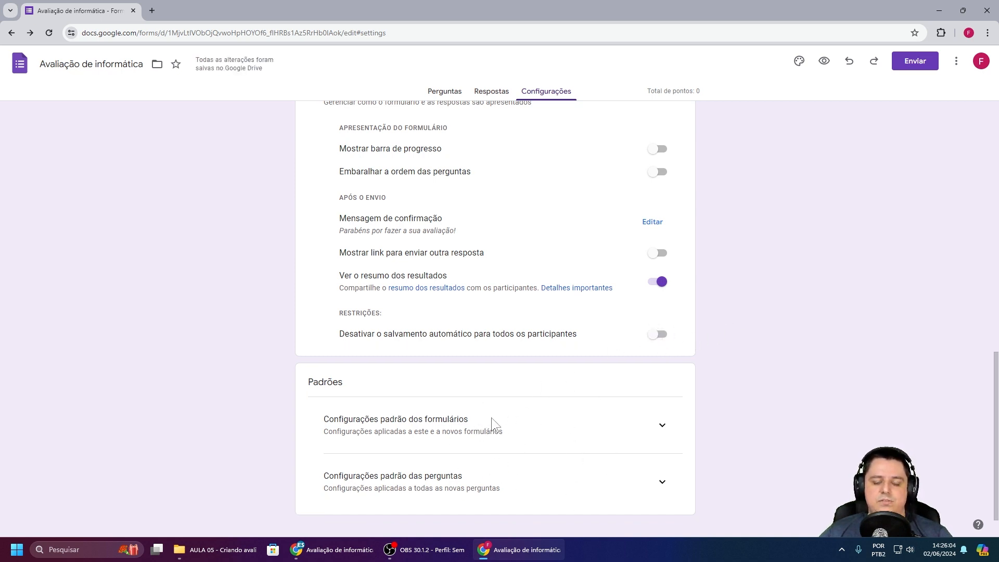
scroll(757, 342, "up", 2)
scroll(747, 314, "up", 10)
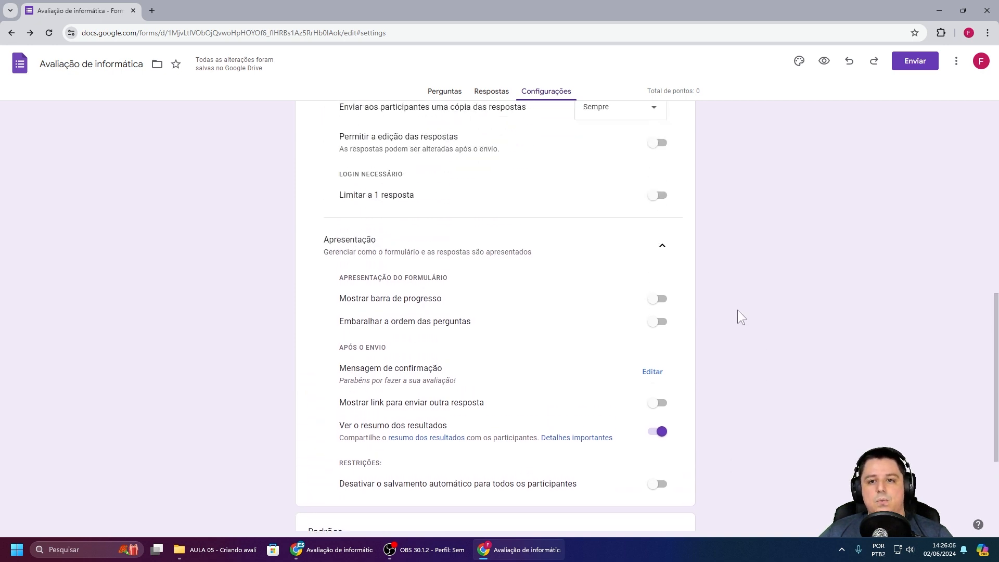
scroll(736, 311, "up", 1)
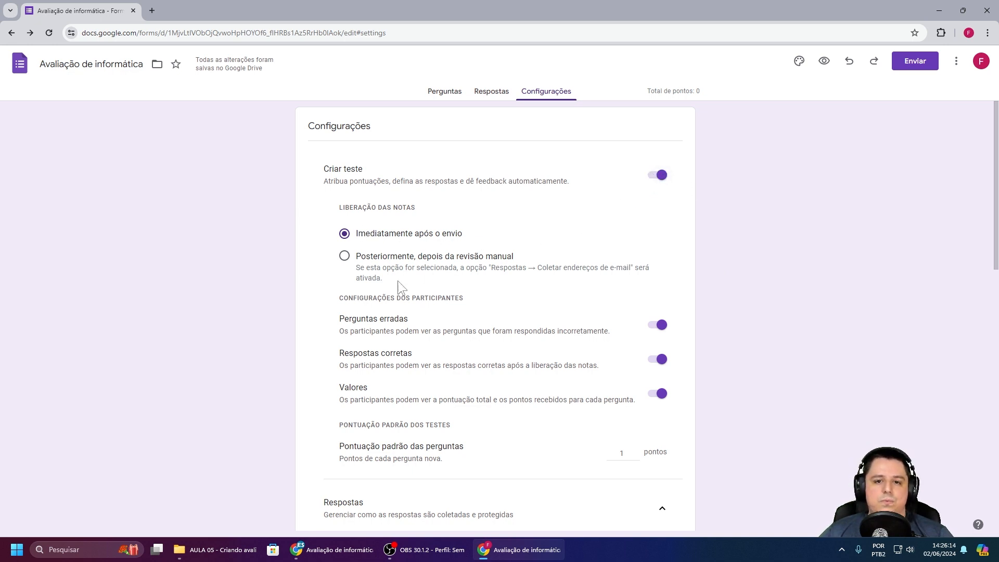
scroll(628, 343, "down", 2)
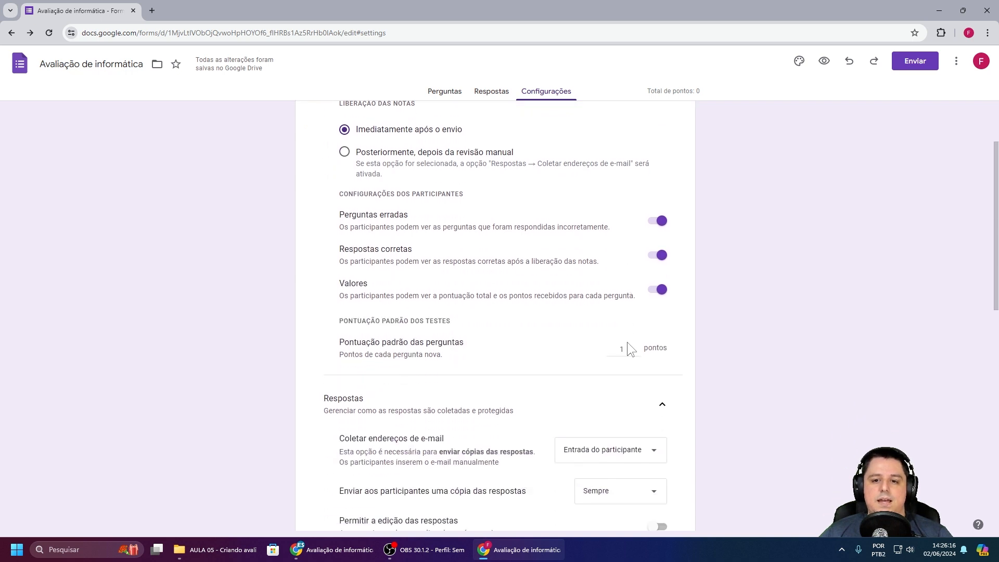
scroll(613, 342, "down", 1)
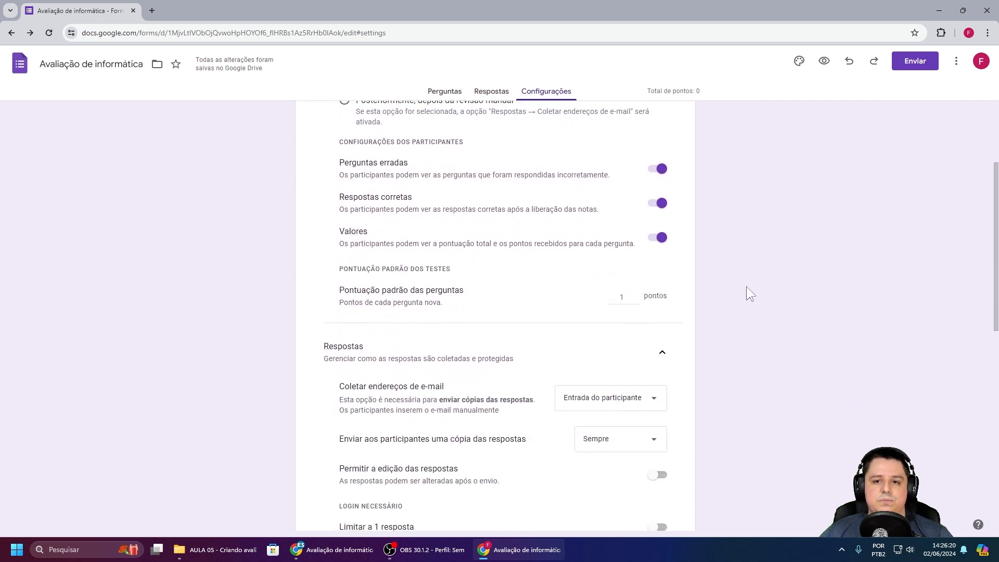
scroll(748, 290, "down", 2)
scroll(745, 286, "down", 2)
Step: Switch between Perguntas and Configurações, ending on the Perguntas page
scroll(742, 286, "down", 2)
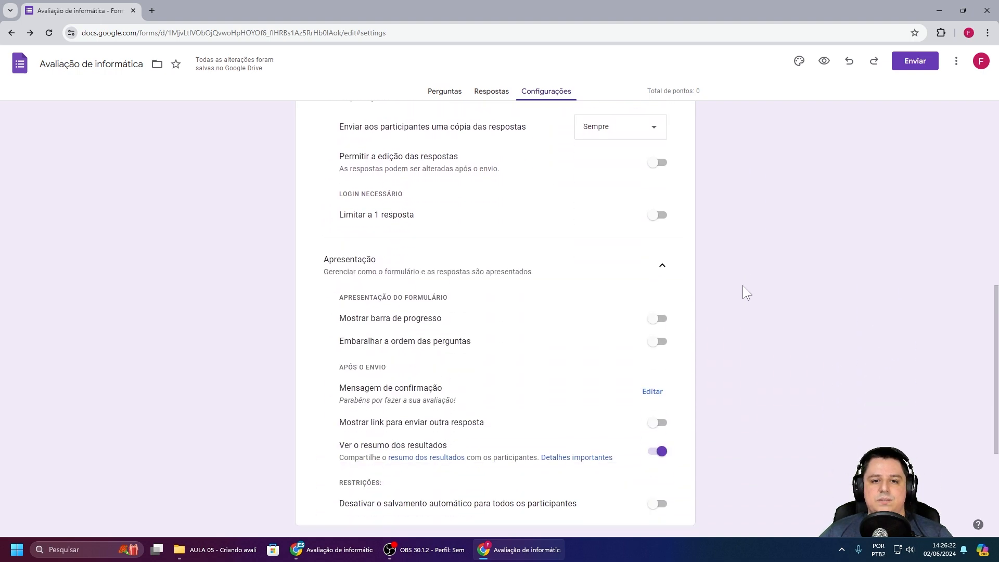
scroll(742, 292, "down", 4)
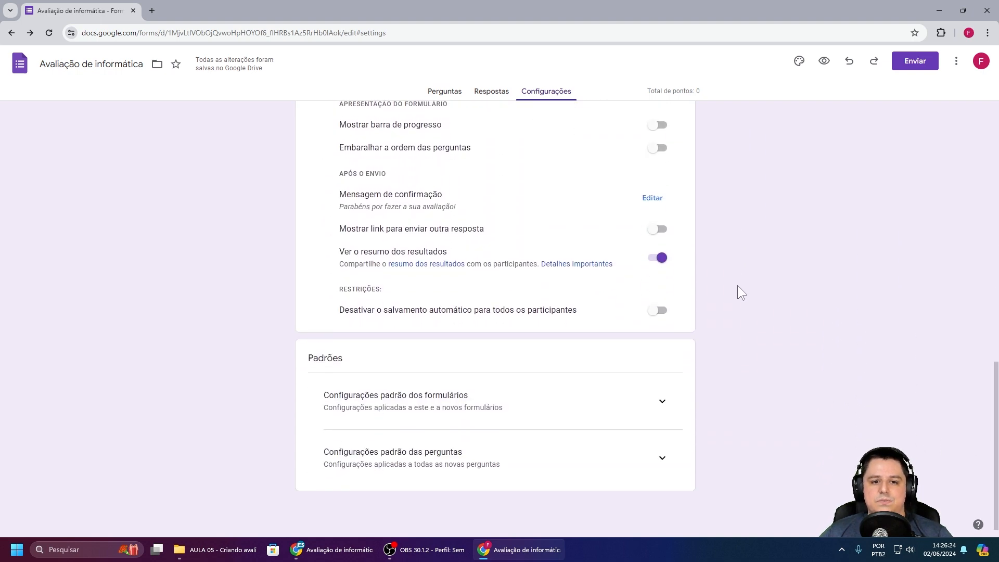
scroll(741, 293, "up", 1)
scroll(738, 286, "up", 10)
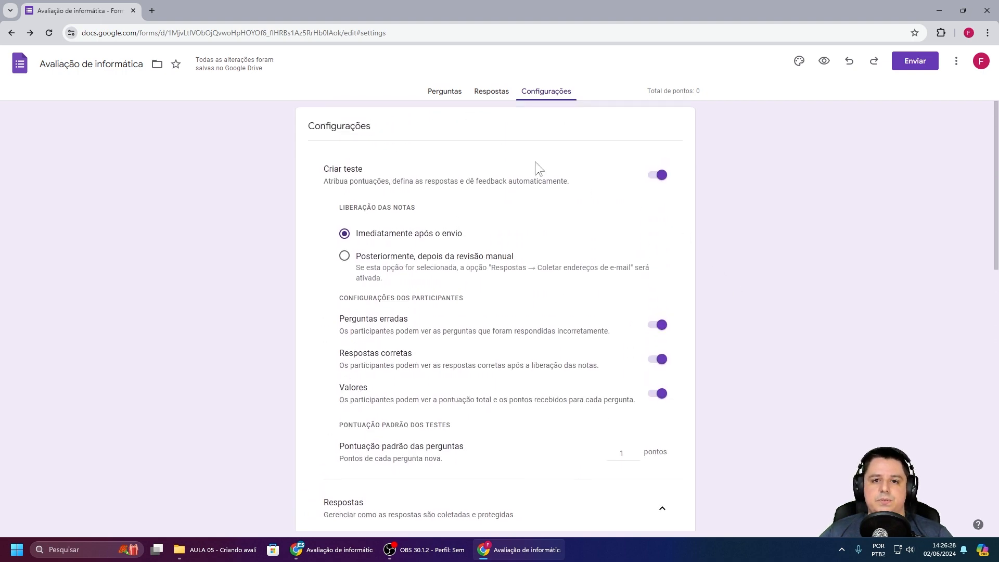
left_click(444, 99)
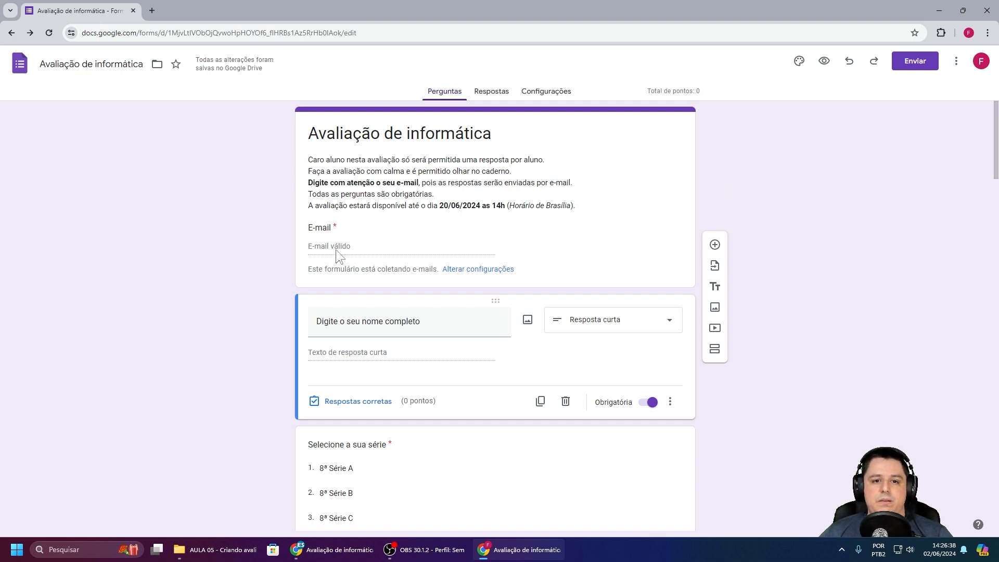
left_click(547, 94)
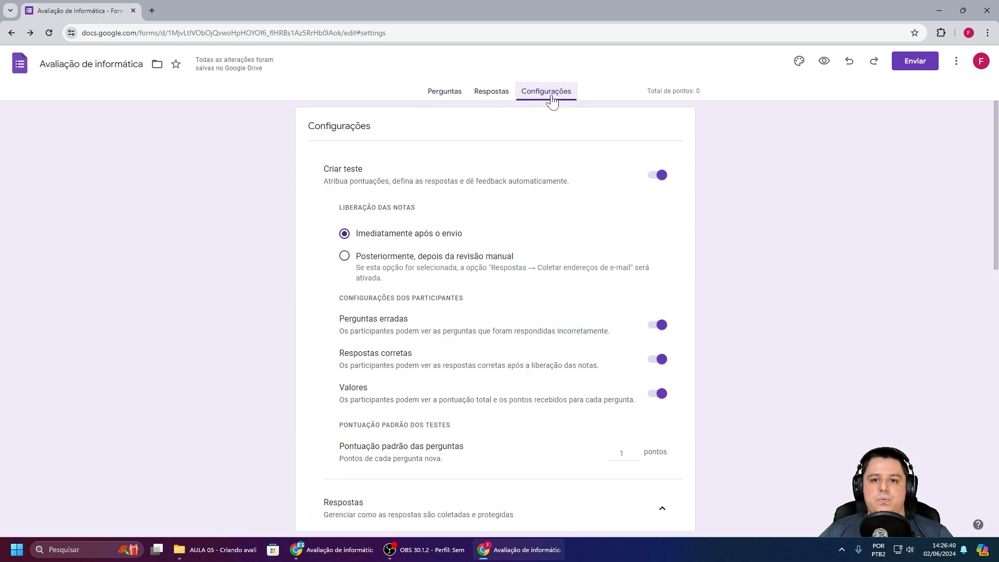
scroll(751, 260, "down", 5)
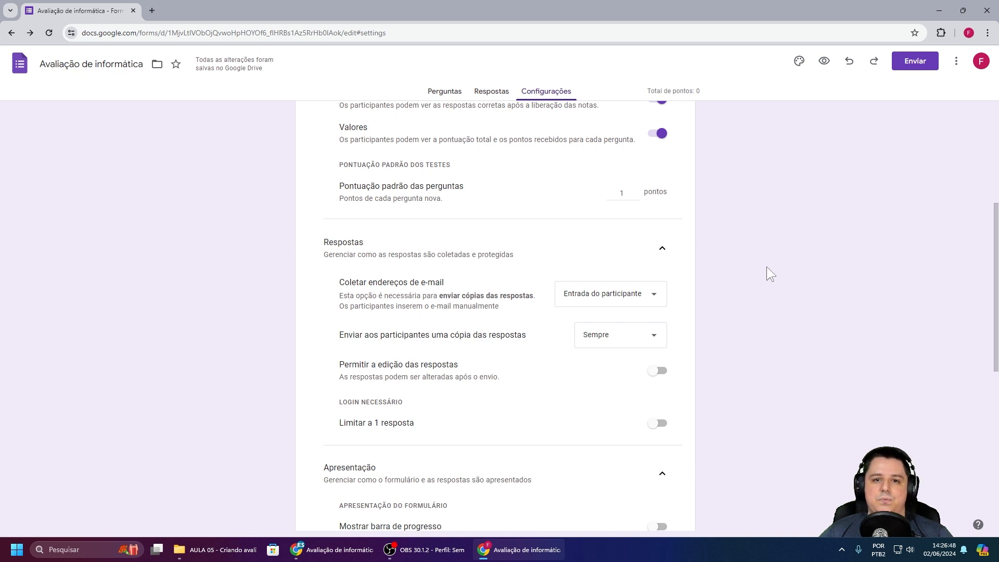
left_click(443, 92)
scroll(523, 237, "down", 2)
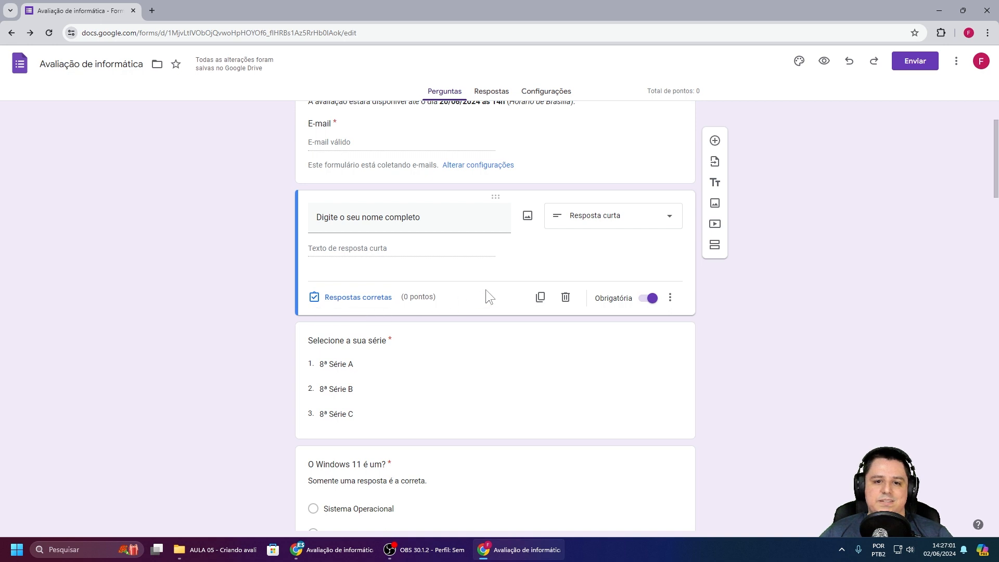
Step: Make 'Sistema Operacional' the 1-point correct answer to 'O Windows 11 é um?'
scroll(487, 288, "down", 2)
left_click(473, 276)
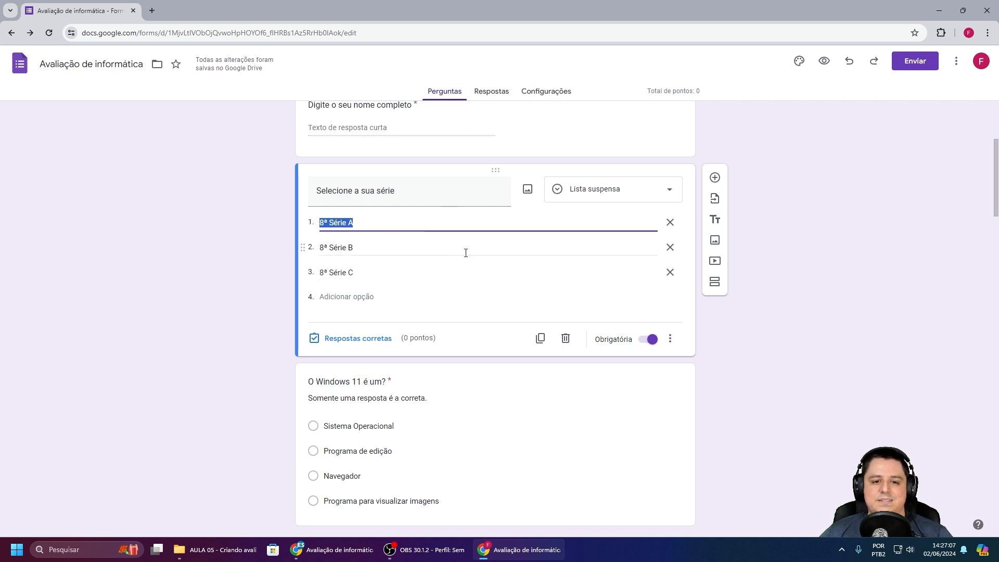
scroll(478, 275, "down", 2)
left_click(478, 307)
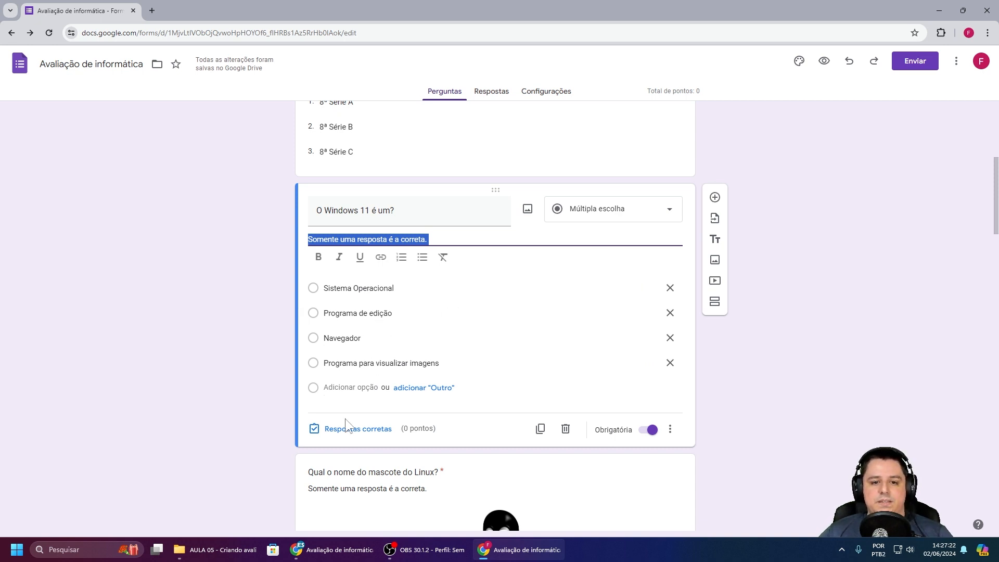
left_click(360, 430)
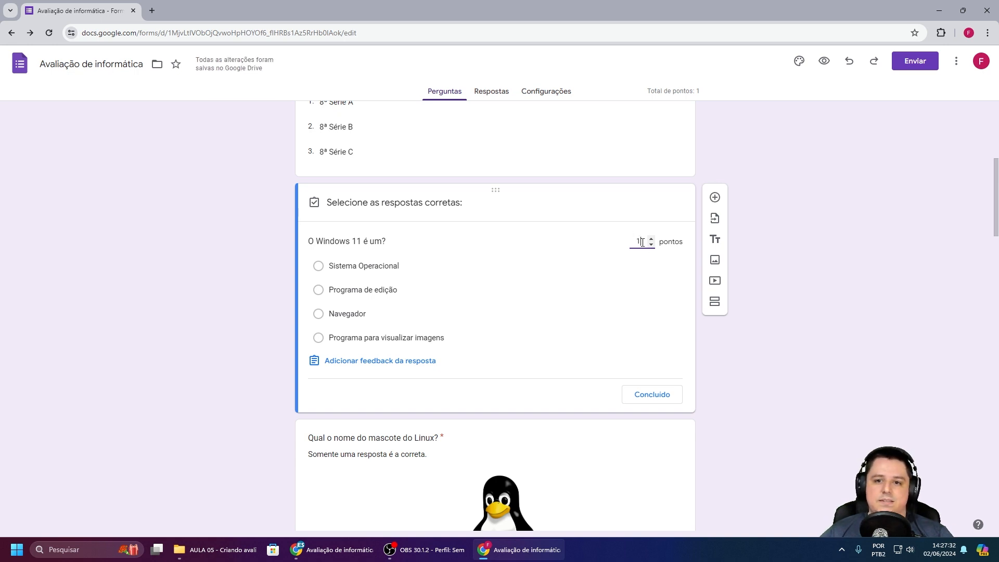
left_click(651, 245)
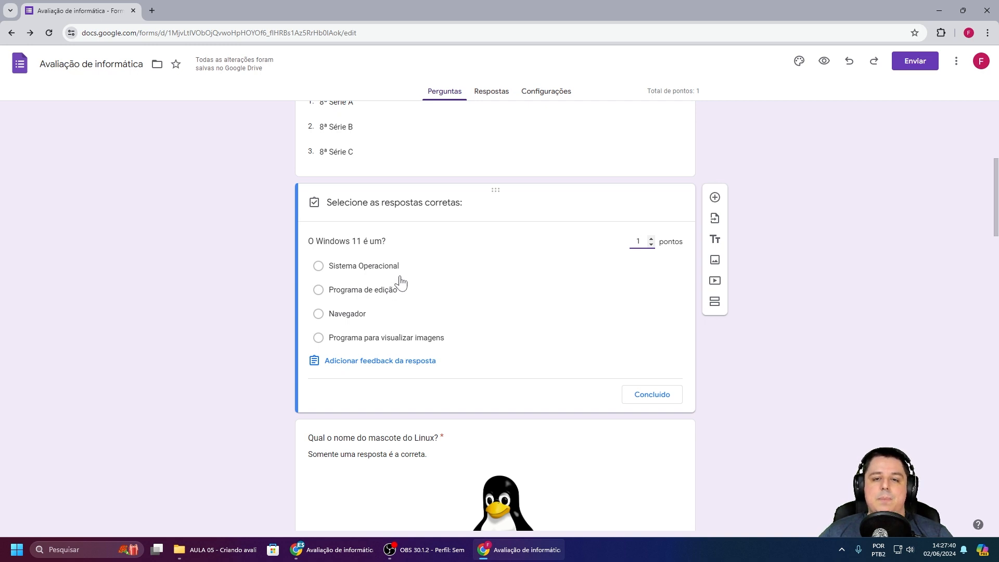
left_click(353, 269)
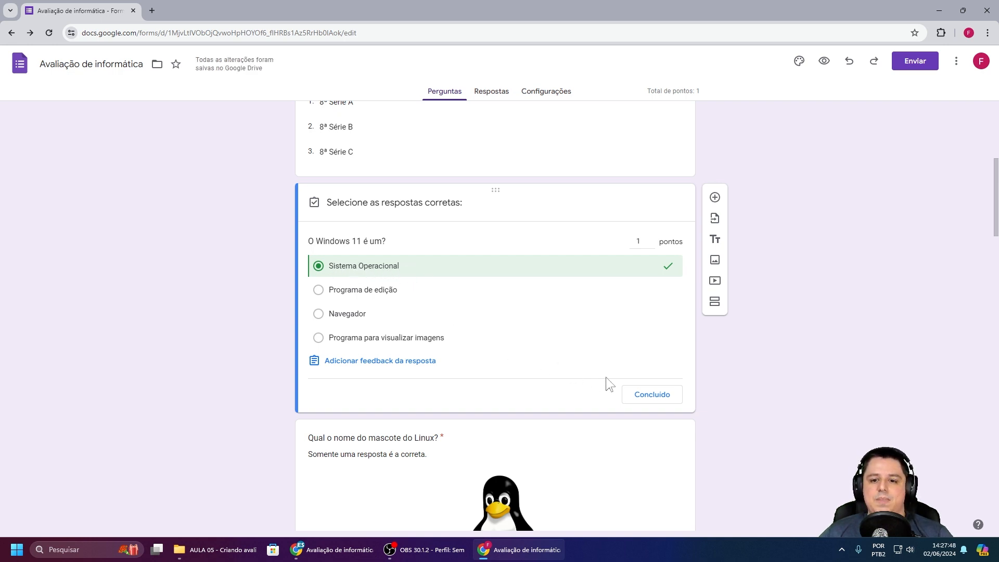
left_click(640, 395)
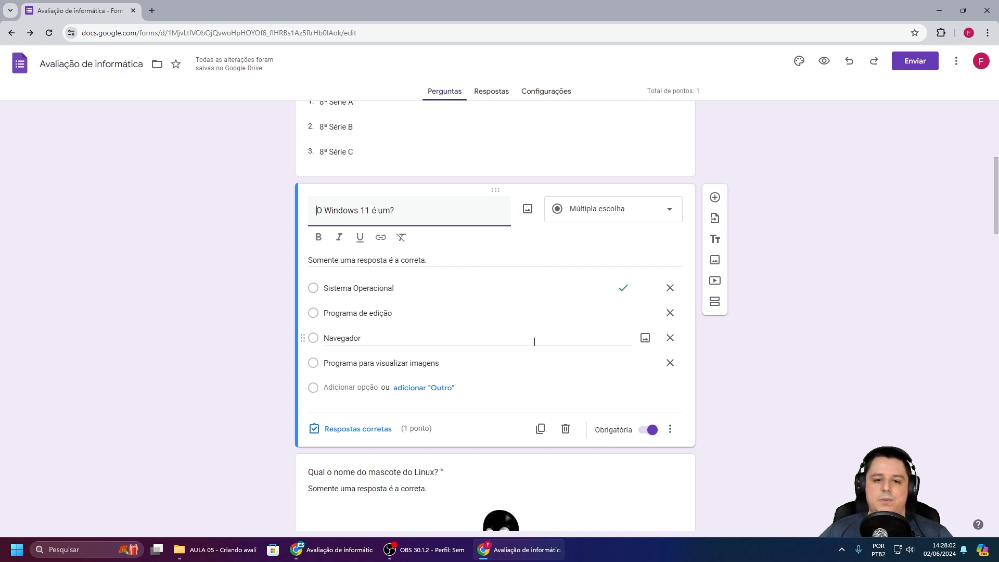
scroll(536, 286, "down", 4)
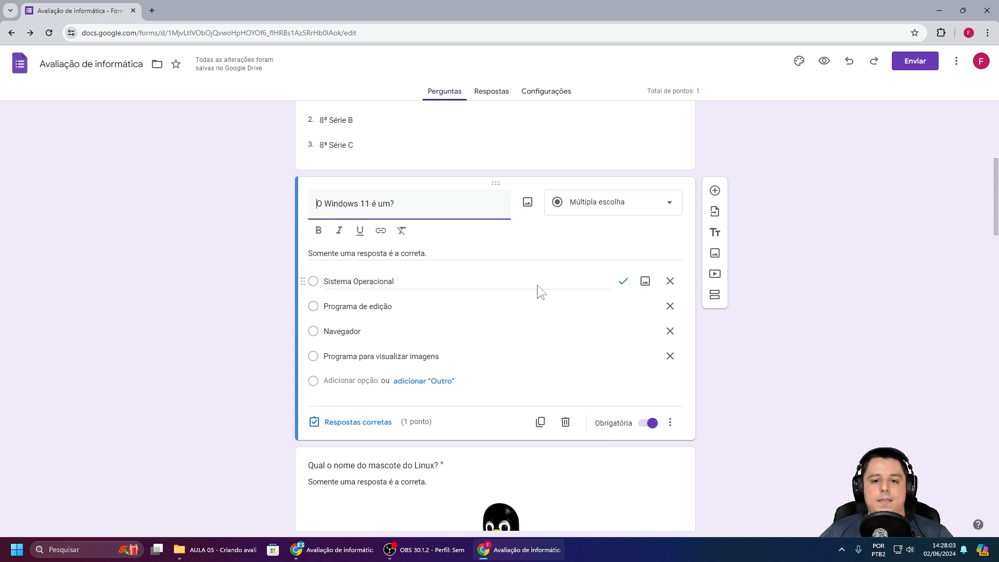
Step: Mark Tux as the correct answer in the Linux mascot question's answer key, worth 1 point
left_click(594, 312)
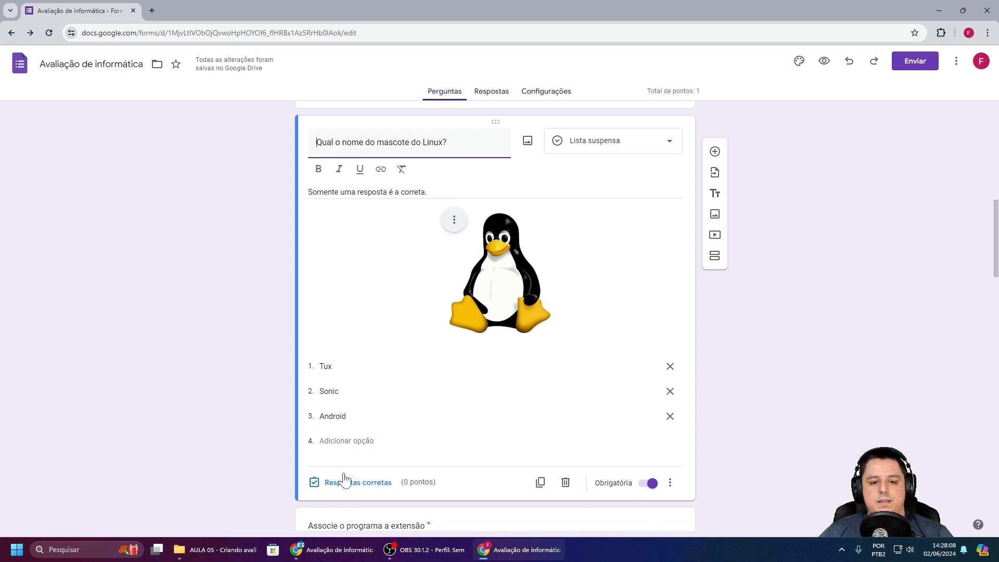
left_click(358, 483)
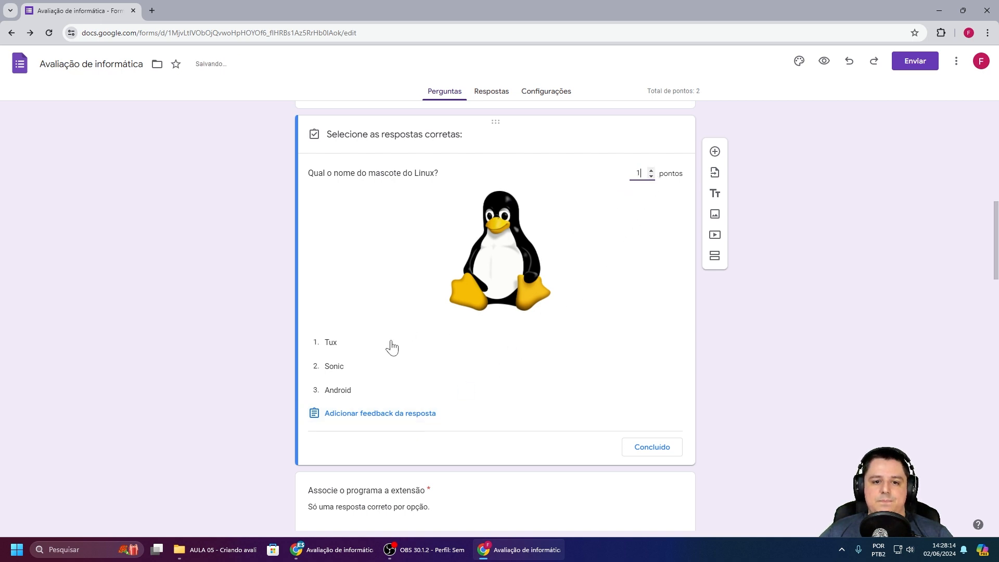
left_click(347, 349)
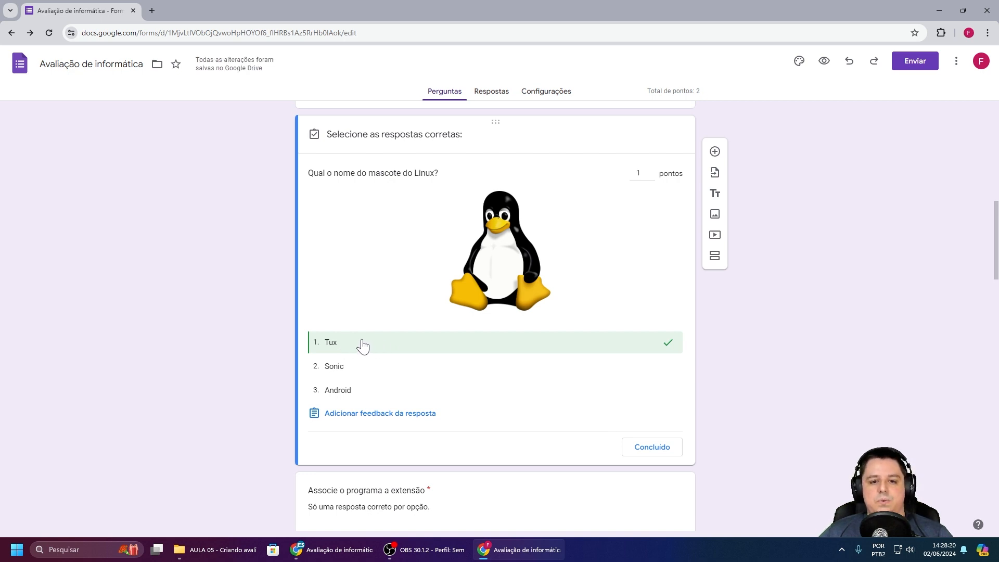
left_click(641, 448)
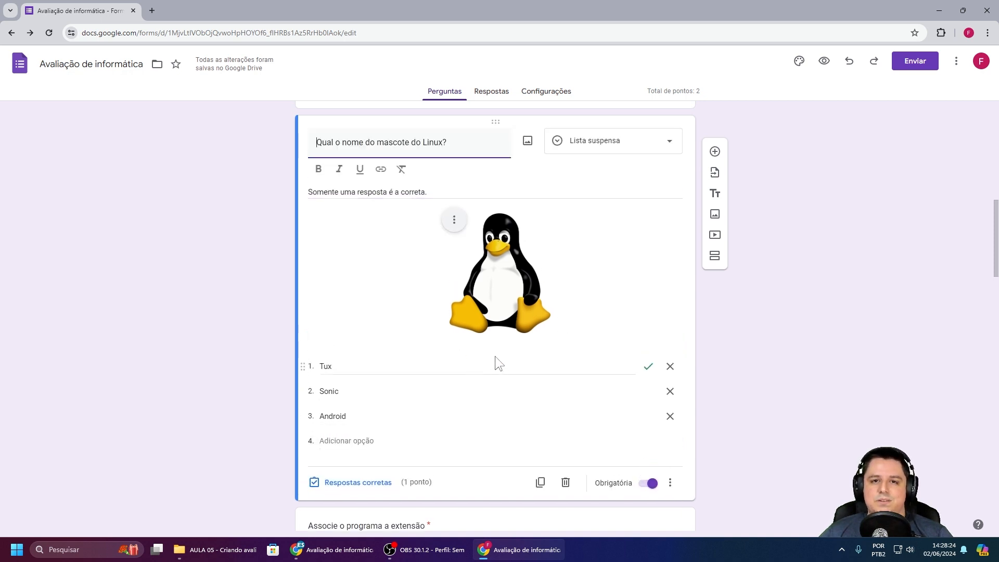
scroll(474, 265, "down", 6)
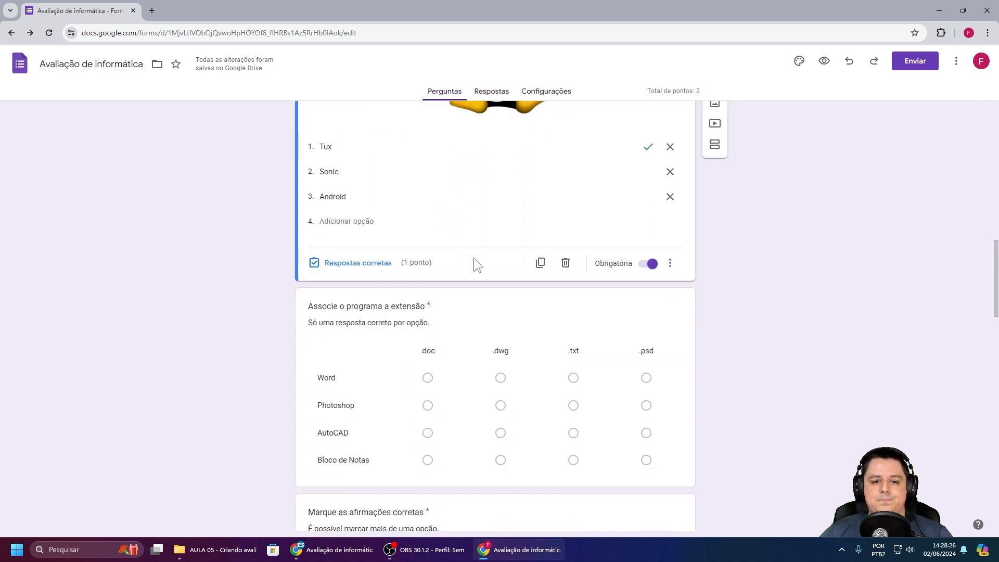
Step: Set the grid answer key: Word .doc, Photoshop .psd, AutoCAD .dwg, Bloco de Notas .txt
left_click(463, 229)
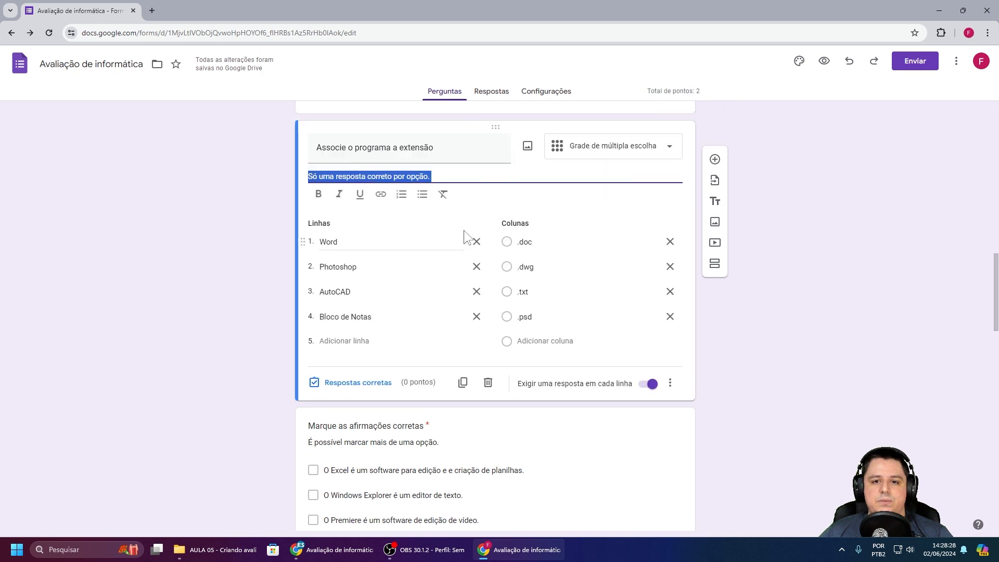
scroll(472, 275, "up", 1)
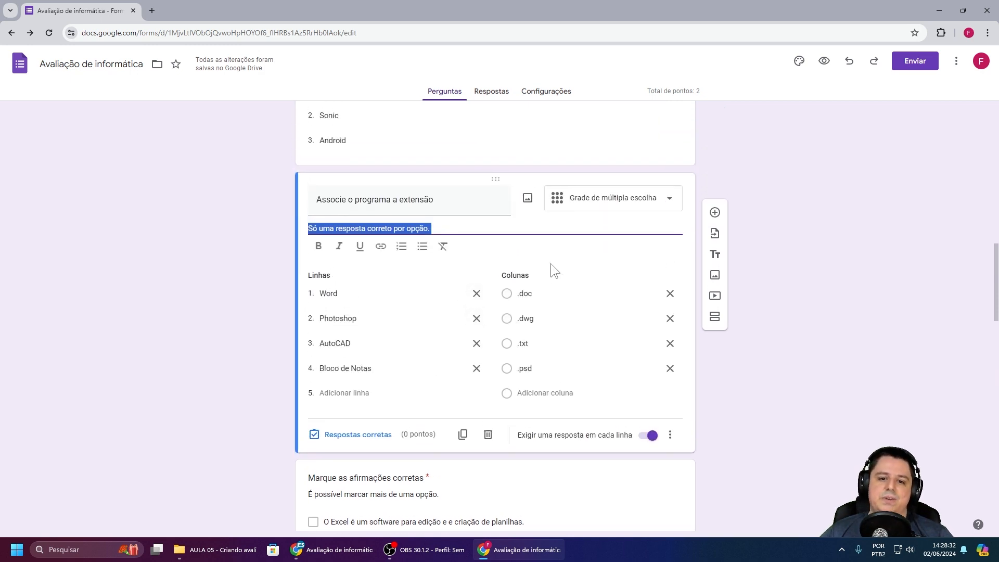
left_click(364, 436)
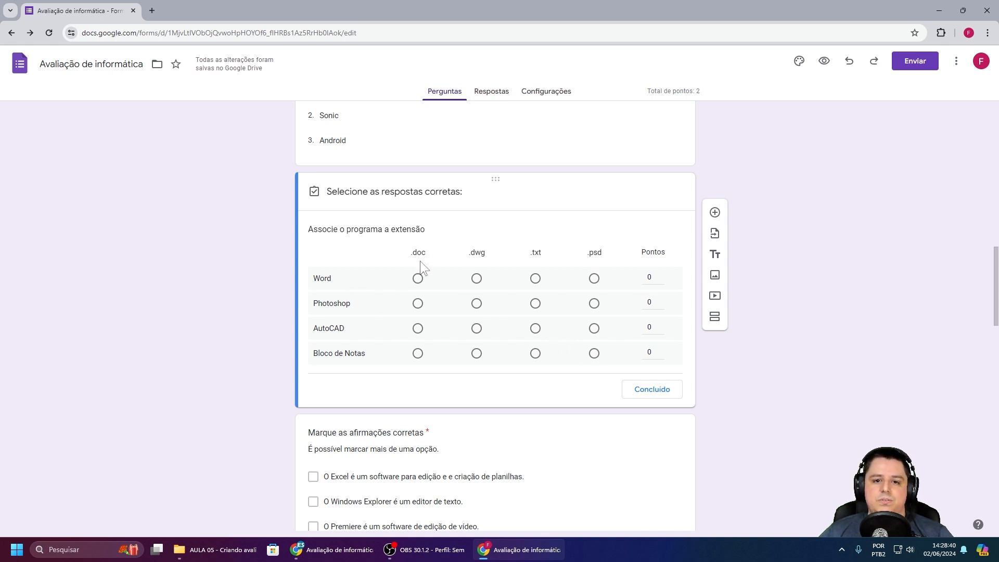
left_click(419, 281)
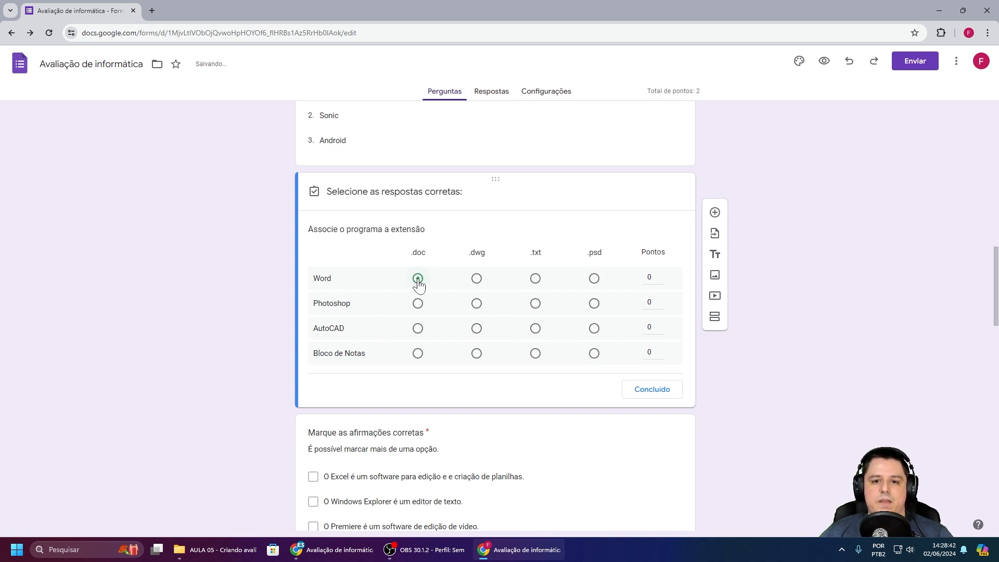
left_click(594, 305)
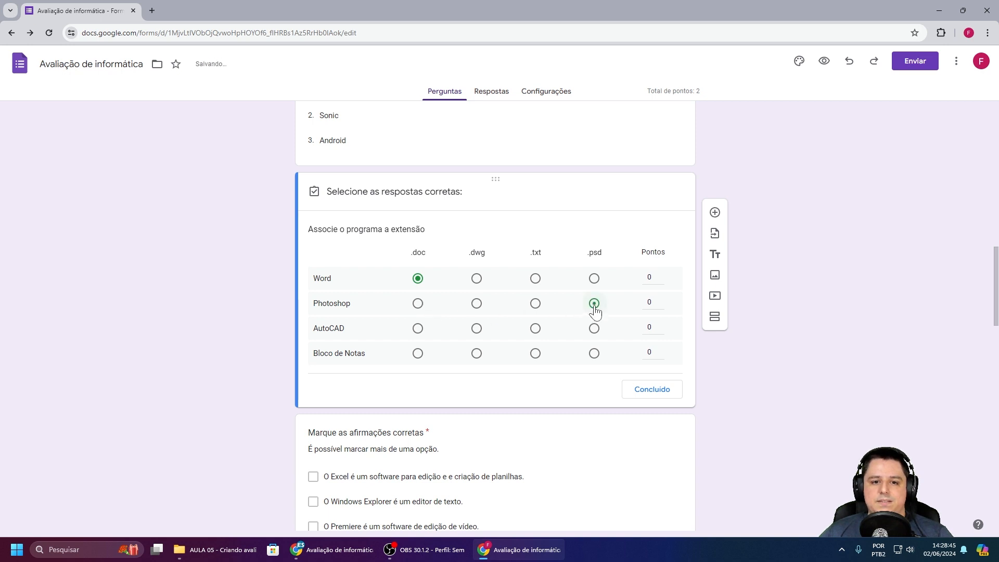
left_click(475, 329)
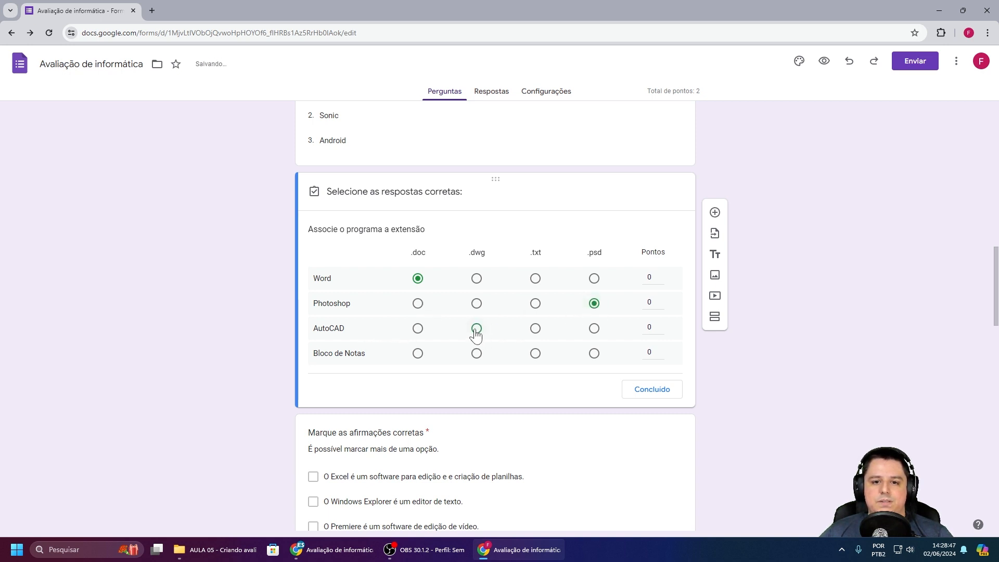
left_click(536, 358)
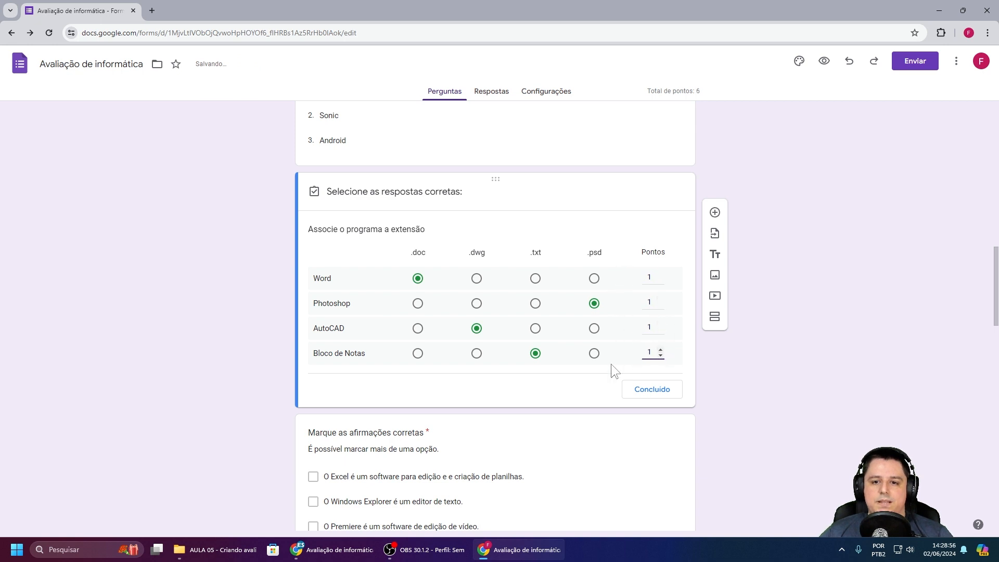
left_click(656, 391)
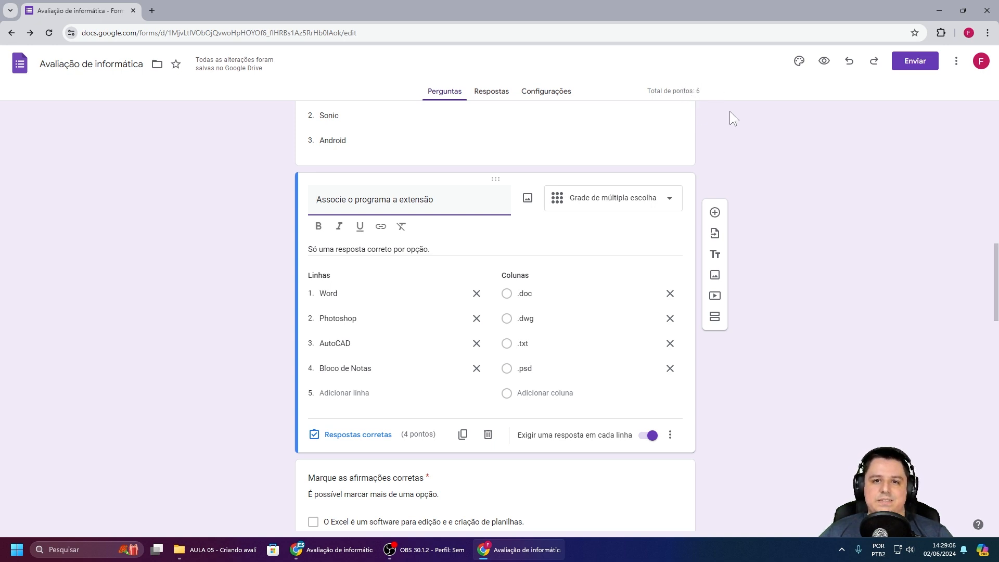
scroll(562, 207, "down", 5)
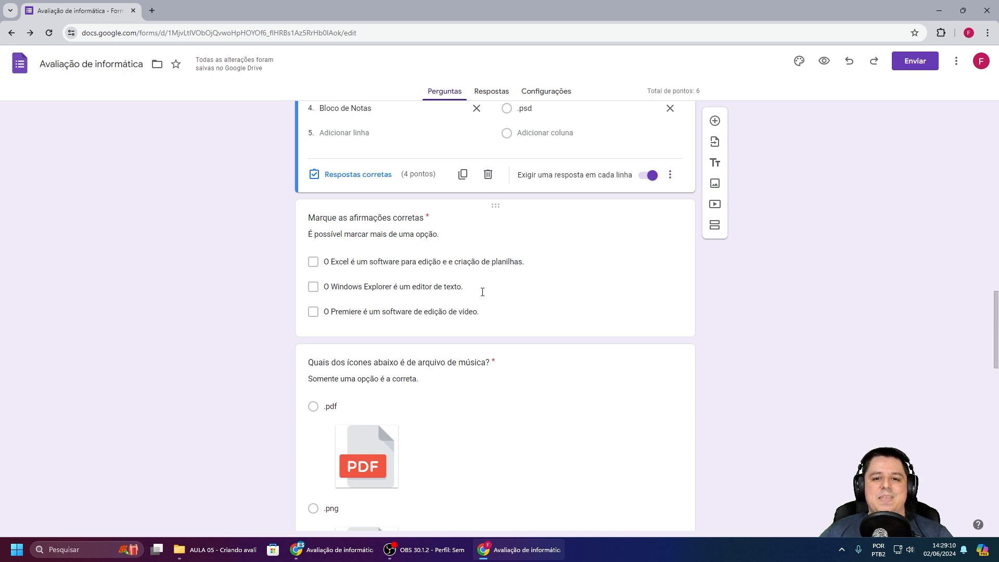
Step: Mark the Excel and Premiere statements correct in 'Marque as afirmações corretas', worth 1 point
left_click(485, 263)
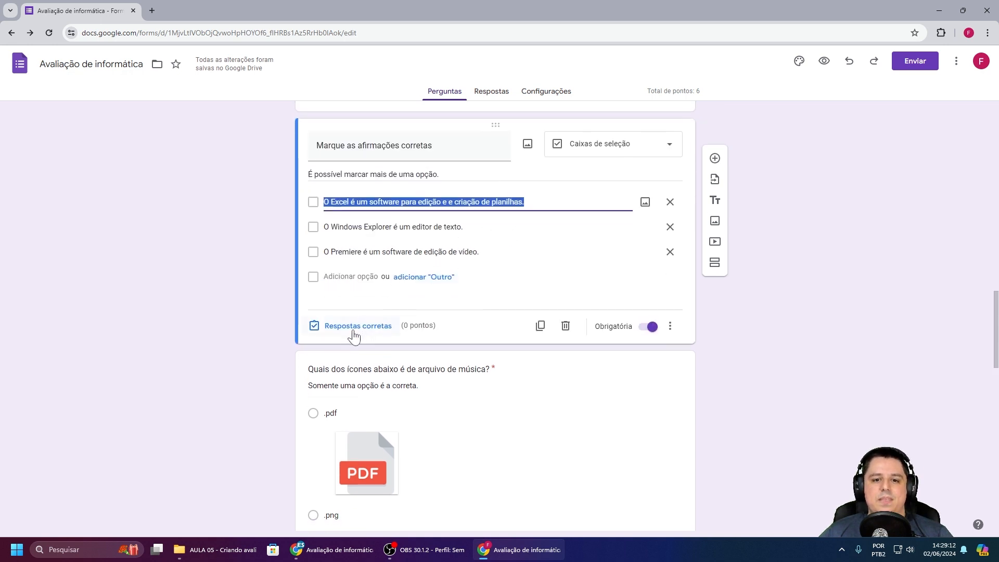
left_click(349, 333)
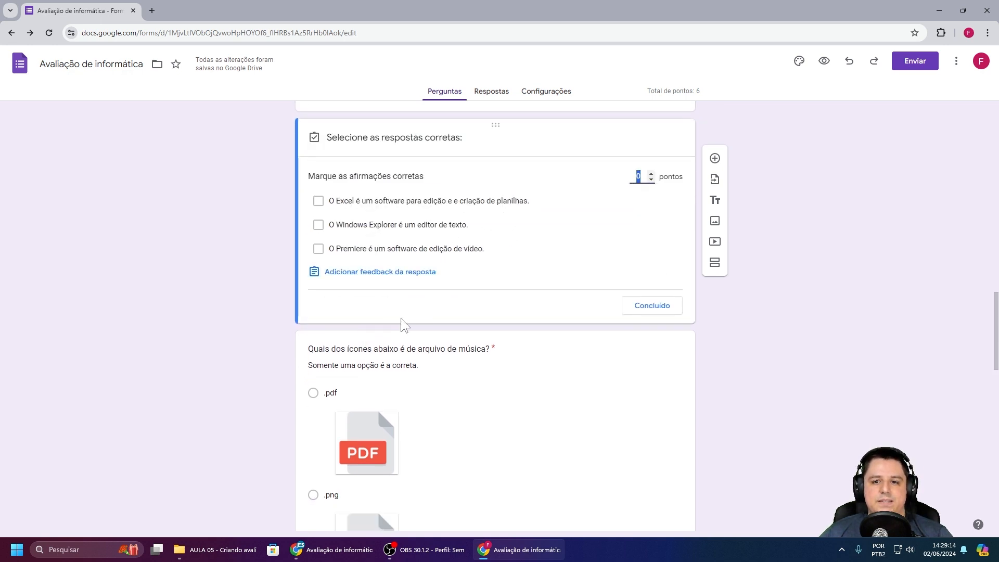
left_click(651, 175)
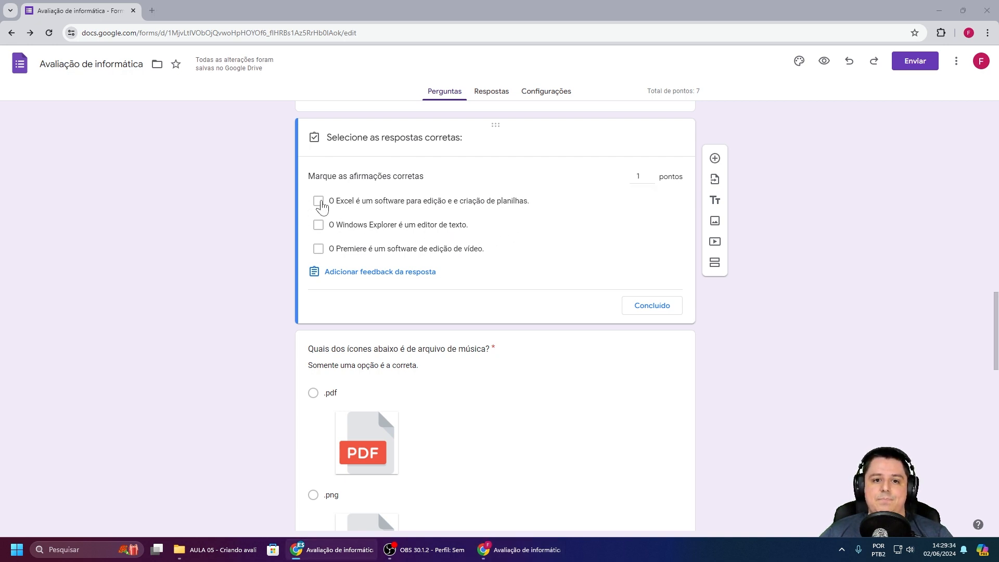
left_click(318, 201)
left_click(319, 249)
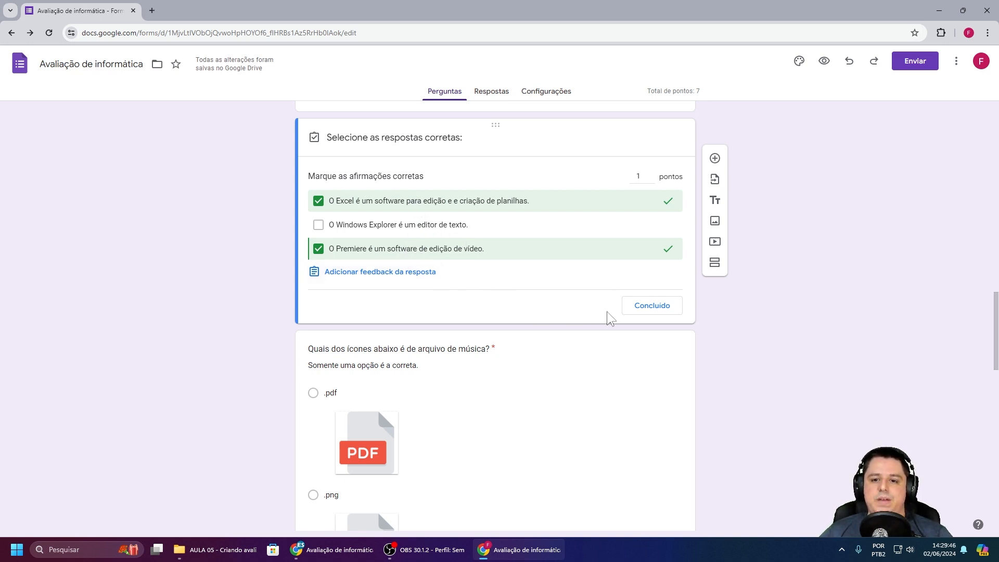
left_click(646, 311)
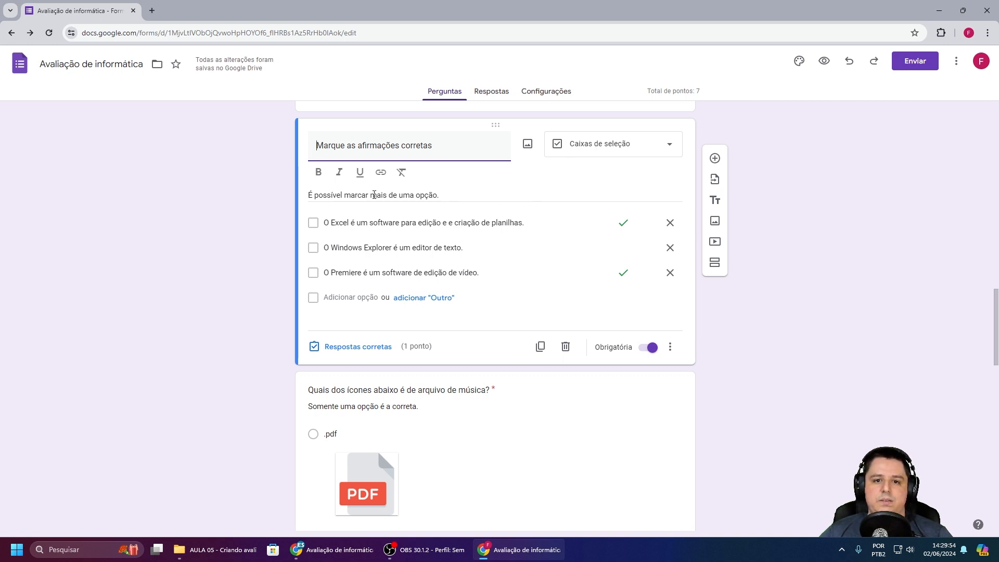
Step: Reopen the Windows 11 question to check its answer key
scroll(553, 230, "up", 7)
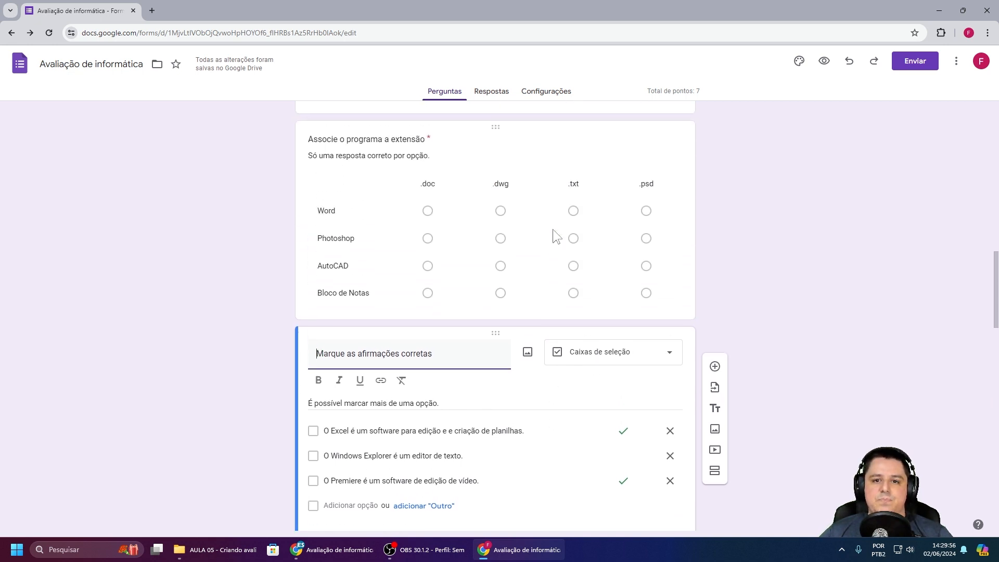
scroll(553, 229, "up", 7)
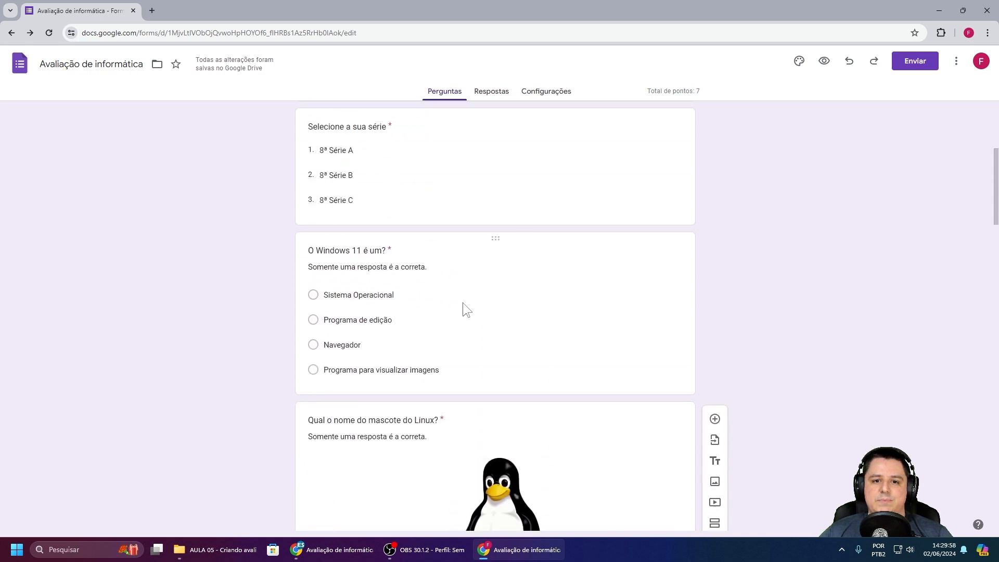
left_click(463, 303)
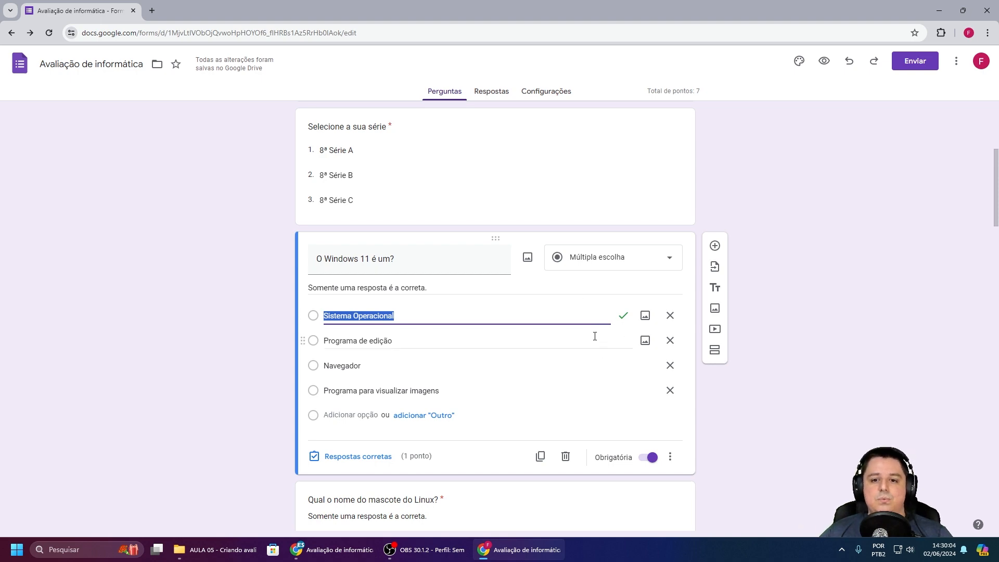
scroll(543, 338, "down", 15)
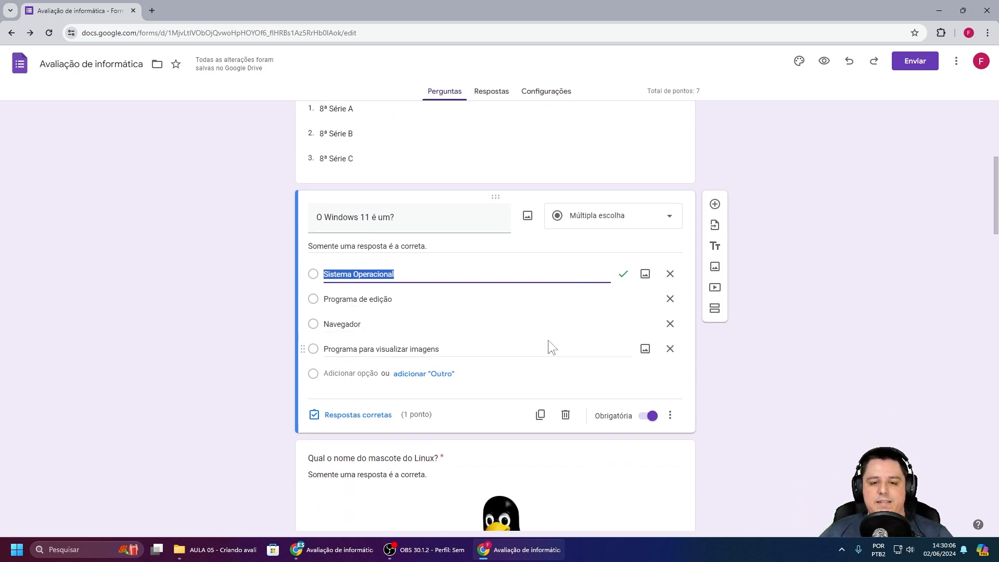
scroll(543, 336, "down", 3)
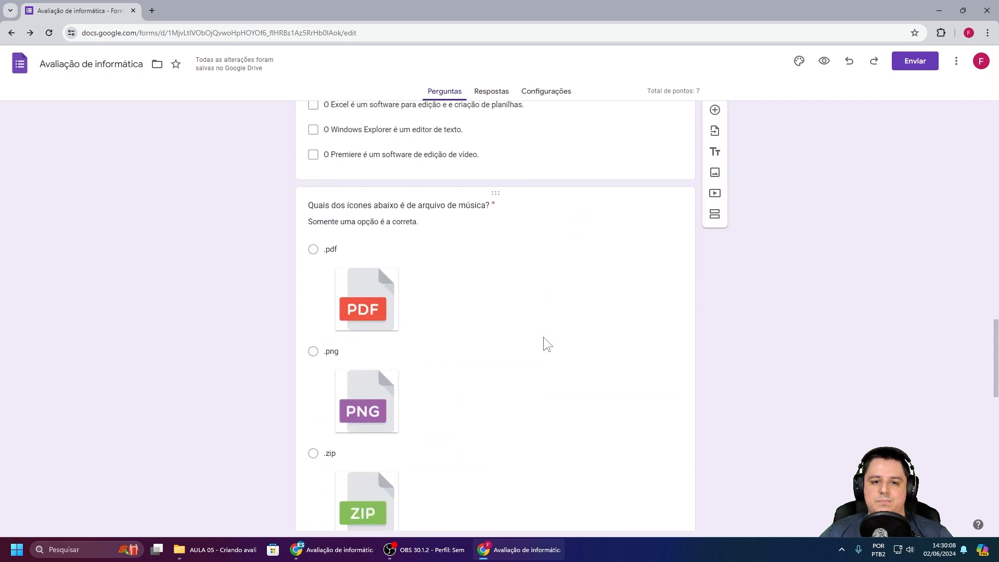
Step: Mark .mp3 as the correct answer to the music-file icon question
left_click(511, 247)
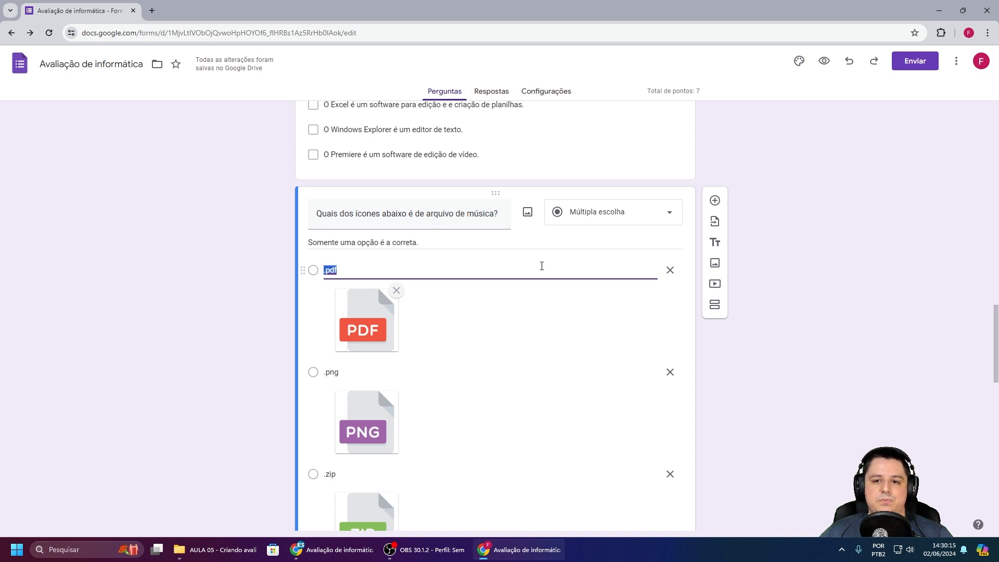
scroll(541, 266, "down", 11)
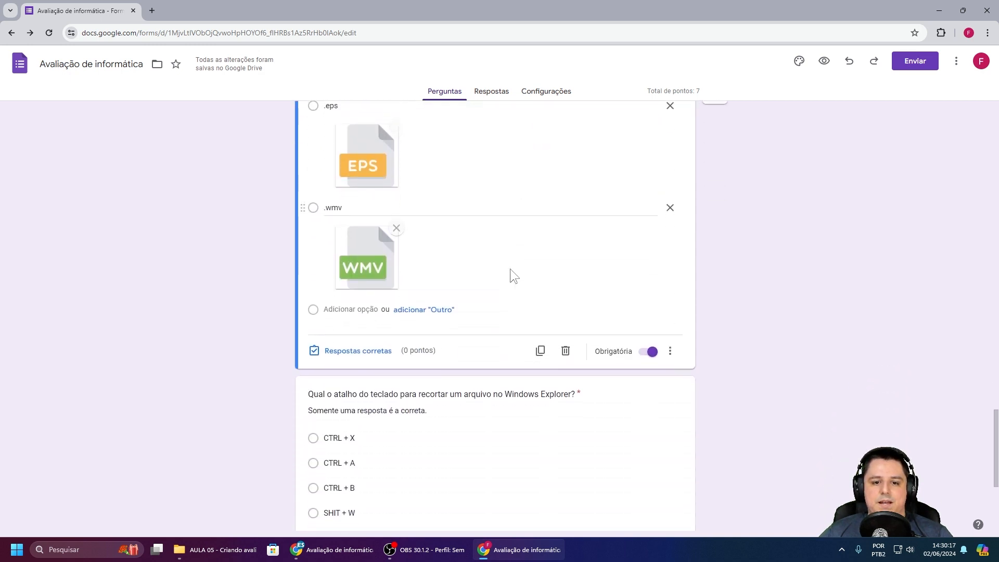
left_click(350, 351)
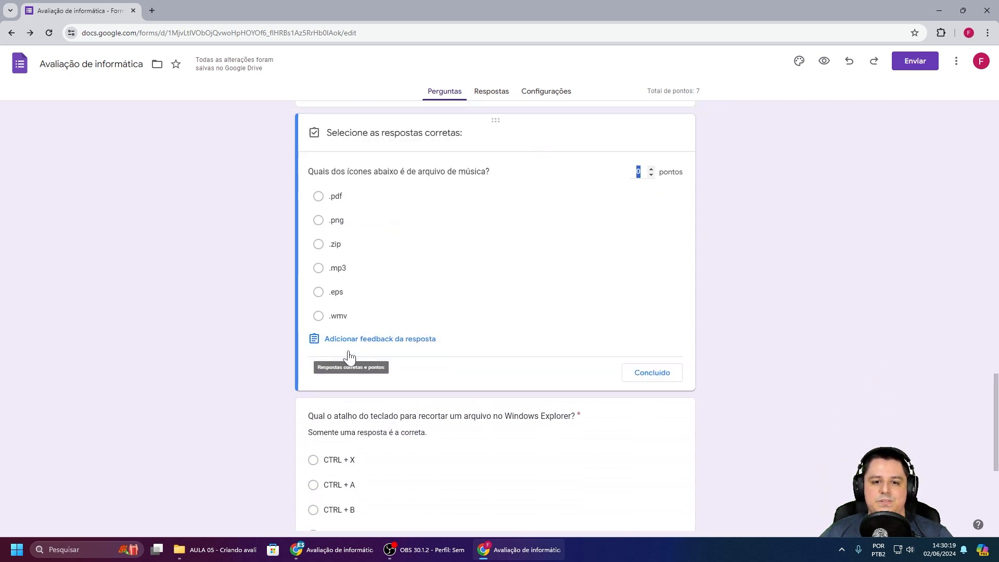
scroll(508, 310, "down", 5)
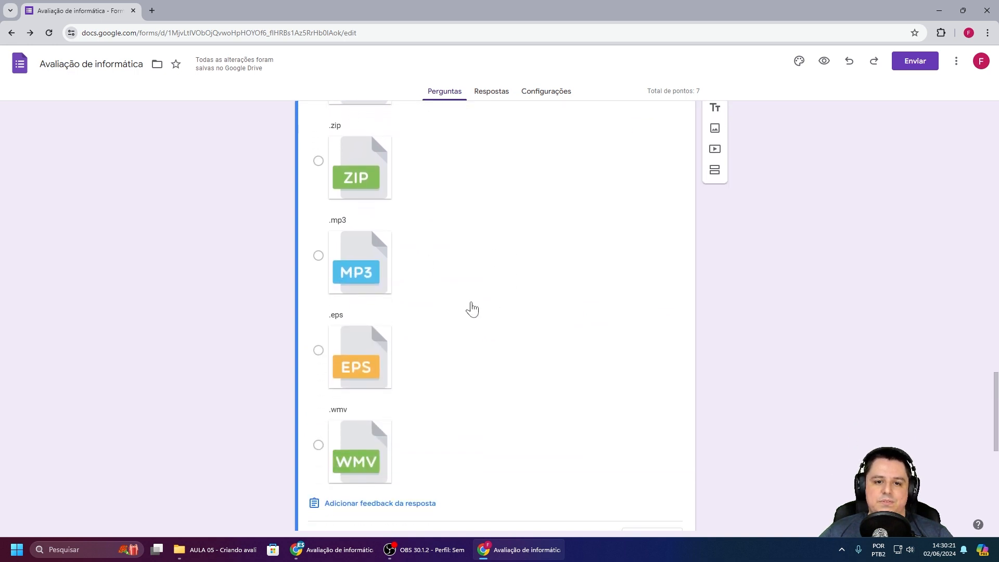
left_click(318, 255)
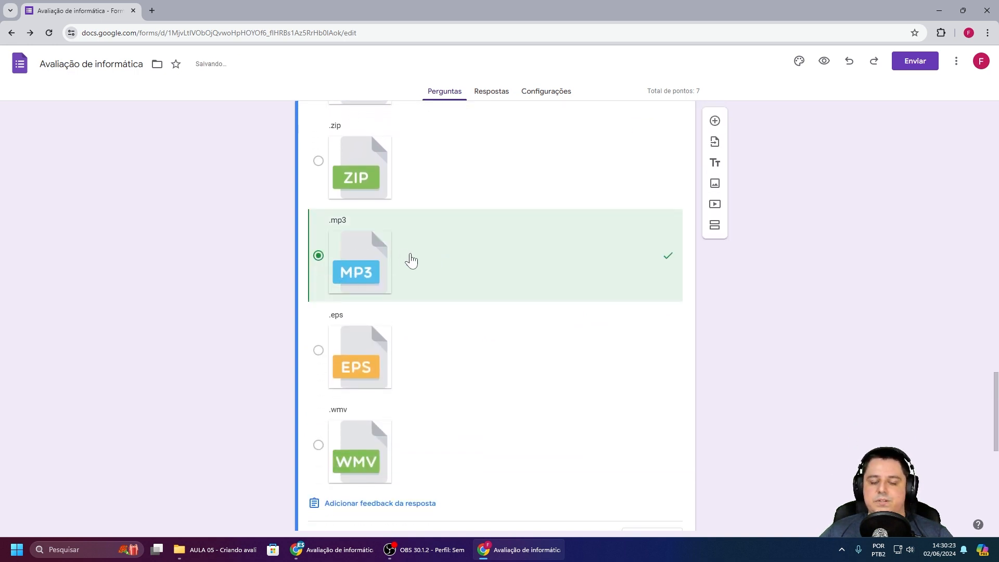
scroll(538, 279, "down", 3)
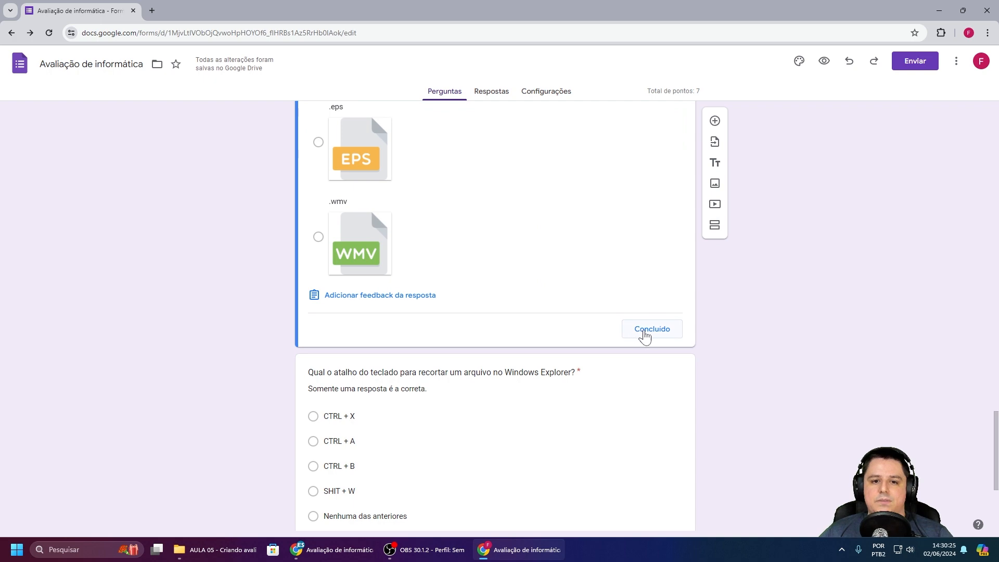
left_click(645, 333)
scroll(557, 283, "down", 10)
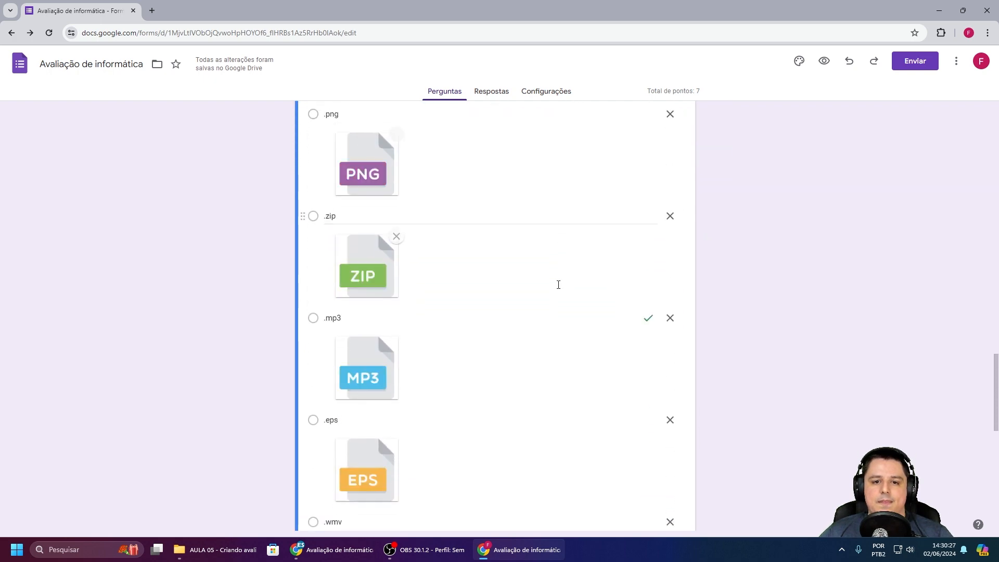
scroll(556, 283, "down", 4)
Step: Make CTRL + X the 1-point correct answer to the keyboard shortcut question
left_click(455, 273)
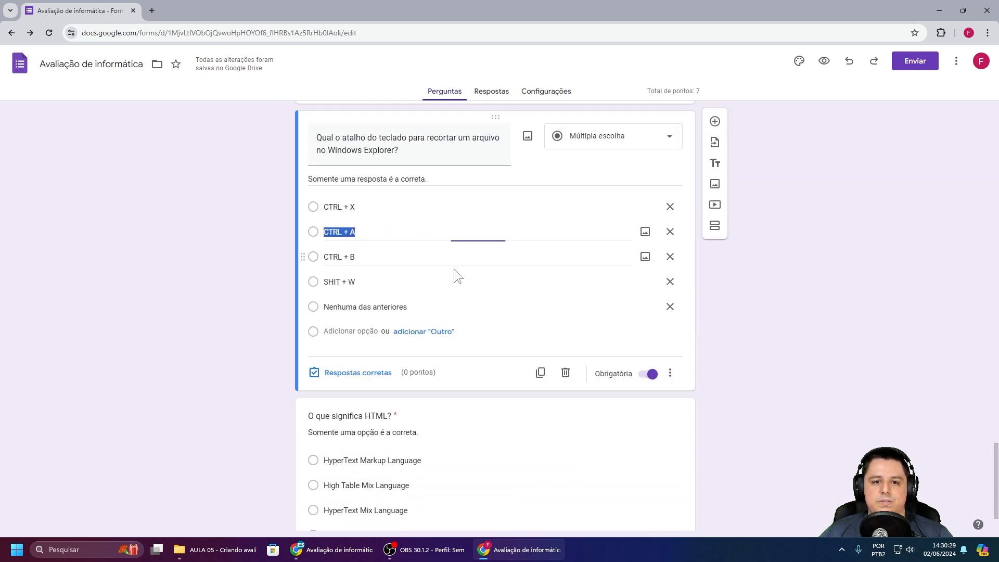
scroll(482, 265, "up", 2)
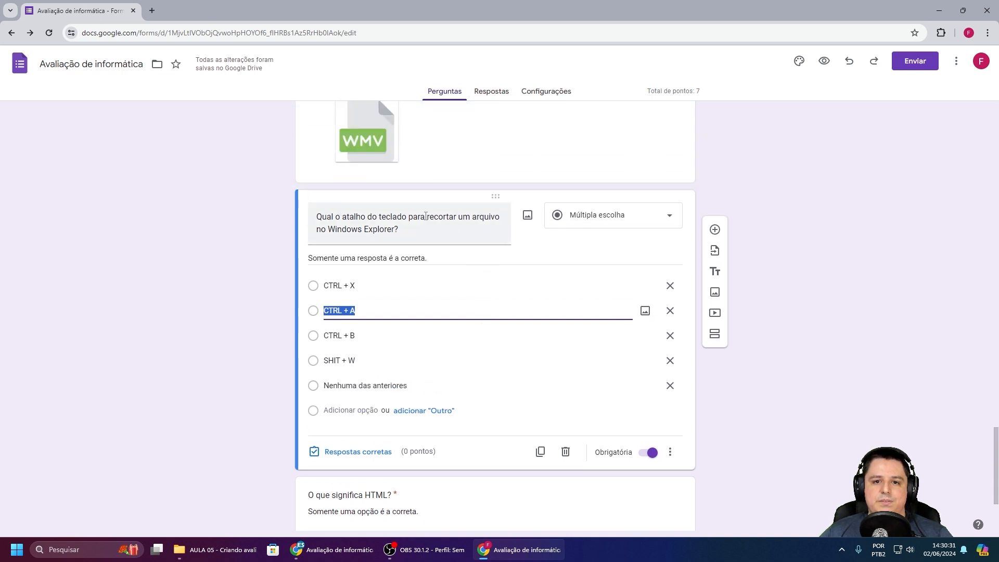
left_click(354, 451)
left_click(317, 272)
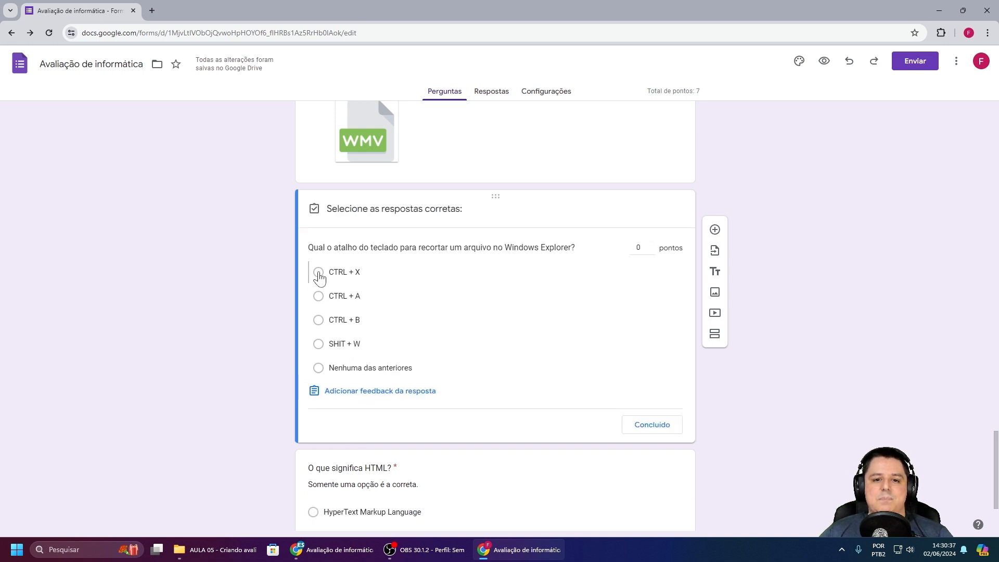
left_click(651, 244)
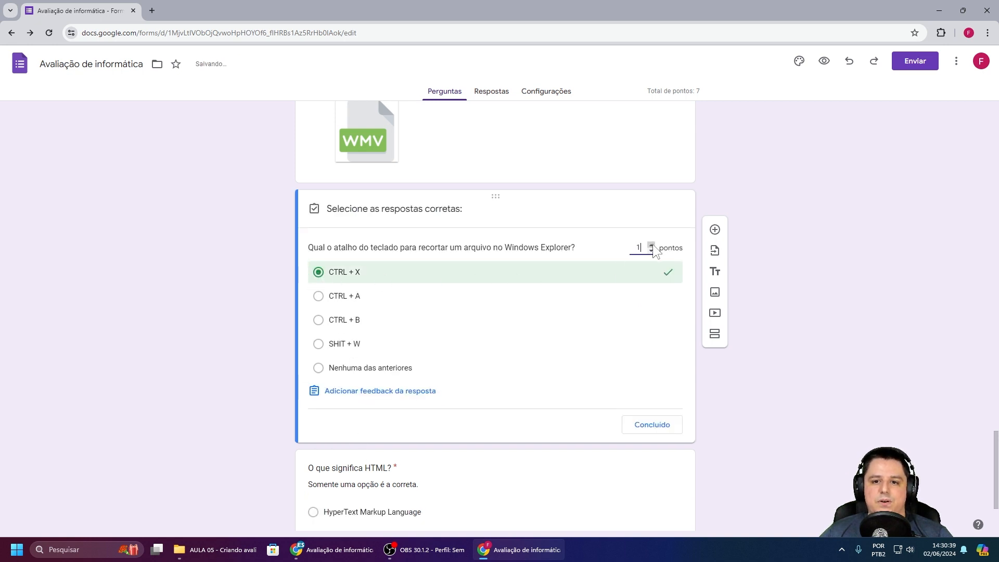
left_click(647, 426)
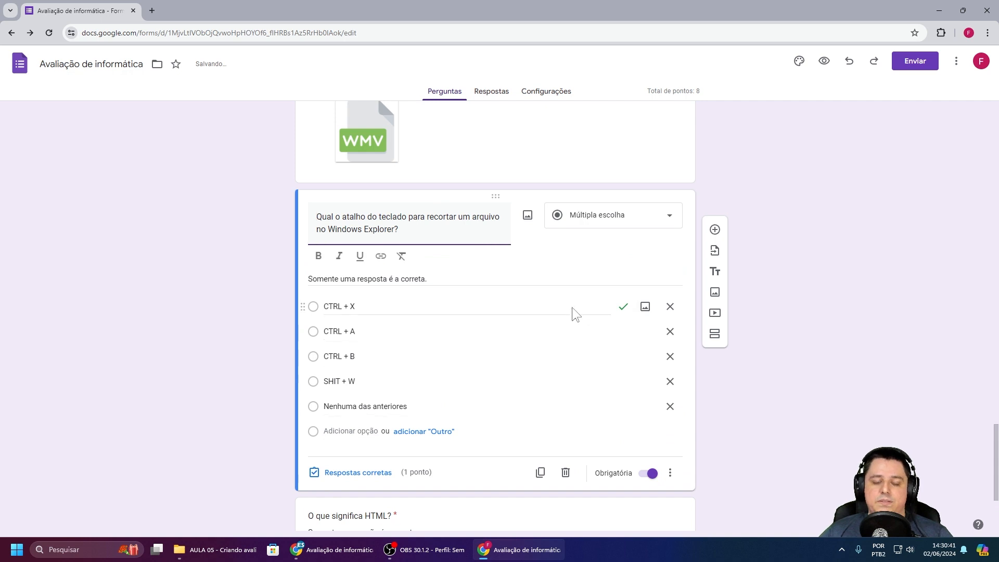
Step: Make the .mp3 music-file question worth 1 point, then recheck the shortcut question
scroll(569, 311, "up", 3)
scroll(454, 232, "up", 2)
scroll(543, 255, "up", 6)
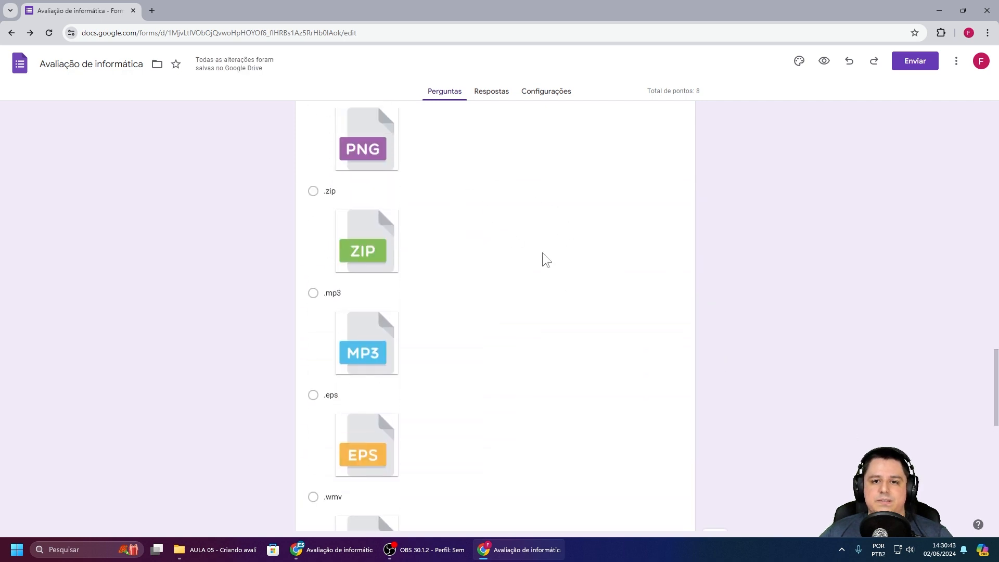
scroll(541, 260, "up", 1)
left_click(541, 269)
scroll(541, 268, "down", 7)
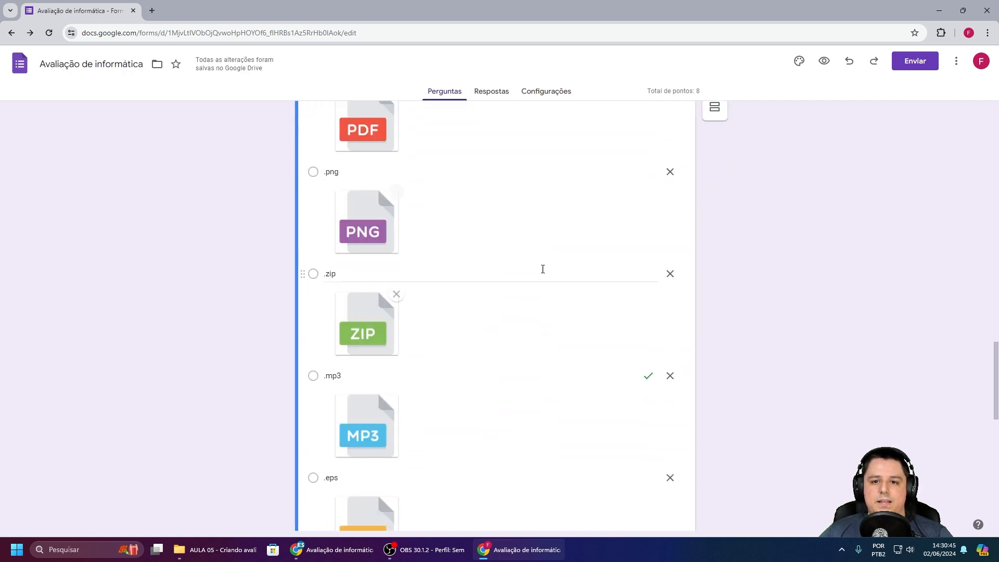
scroll(542, 268, "down", 2)
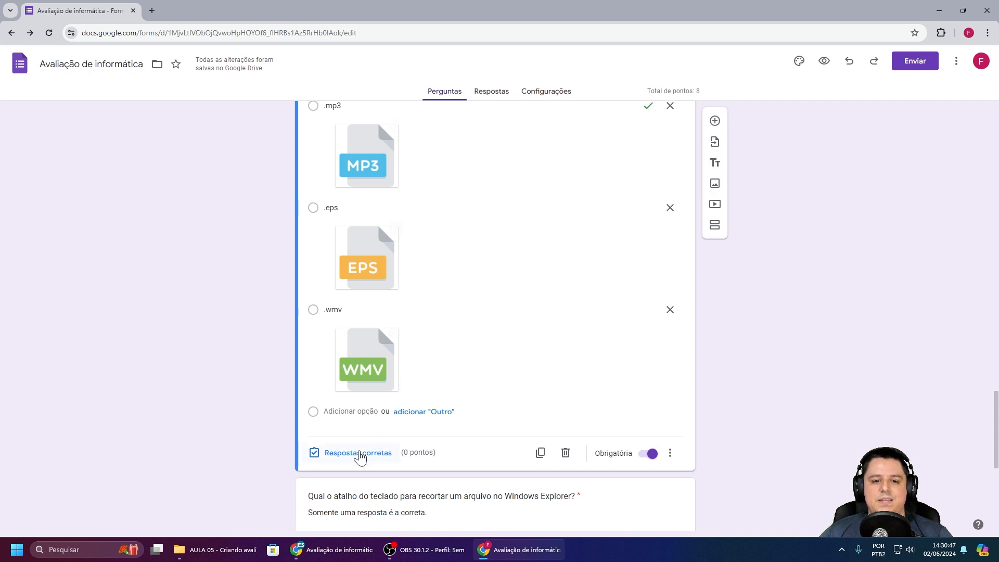
left_click(364, 450)
left_click(651, 170)
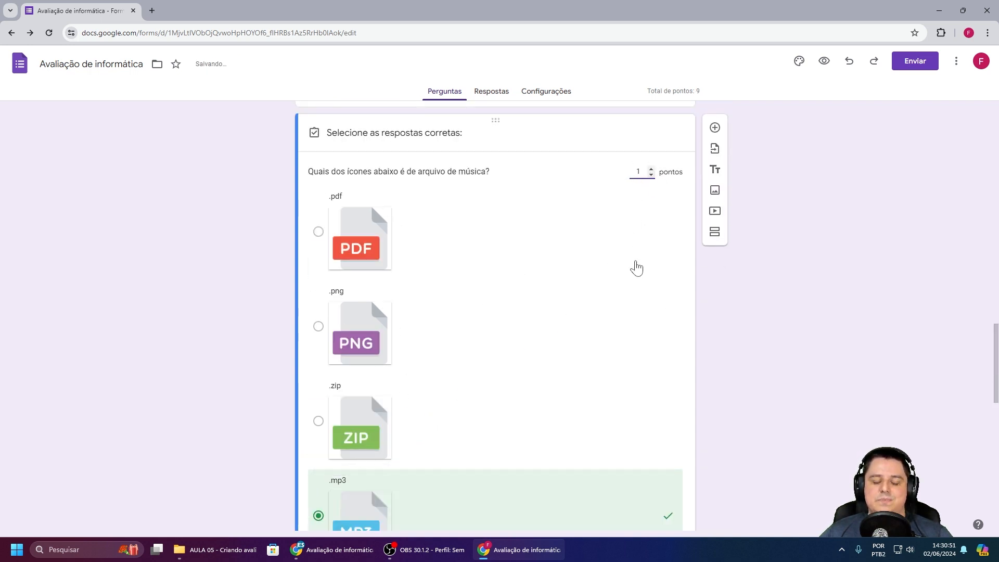
scroll(619, 268, "down", 3)
scroll(609, 271, "down", 6)
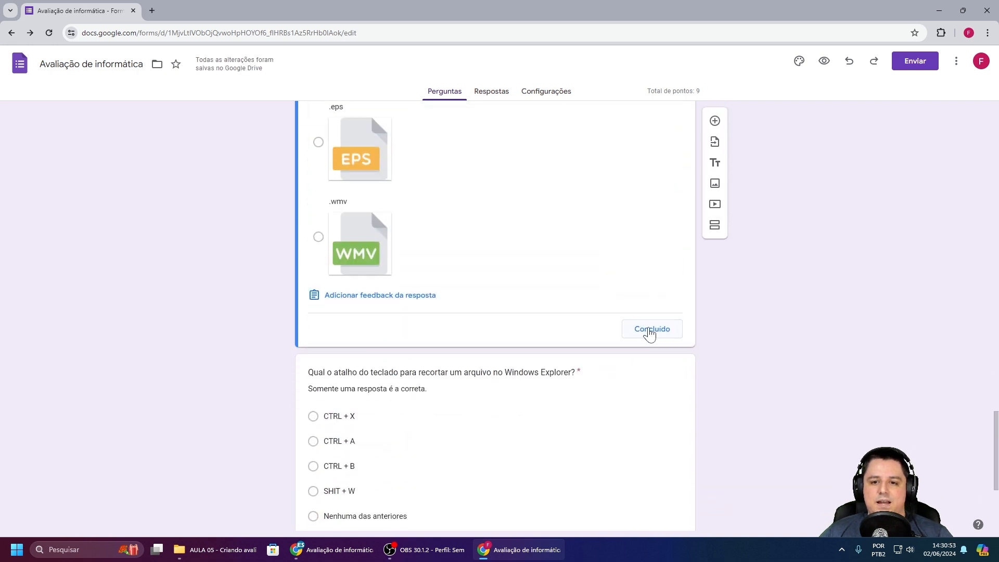
left_click(647, 330)
scroll(520, 270, "down", 15)
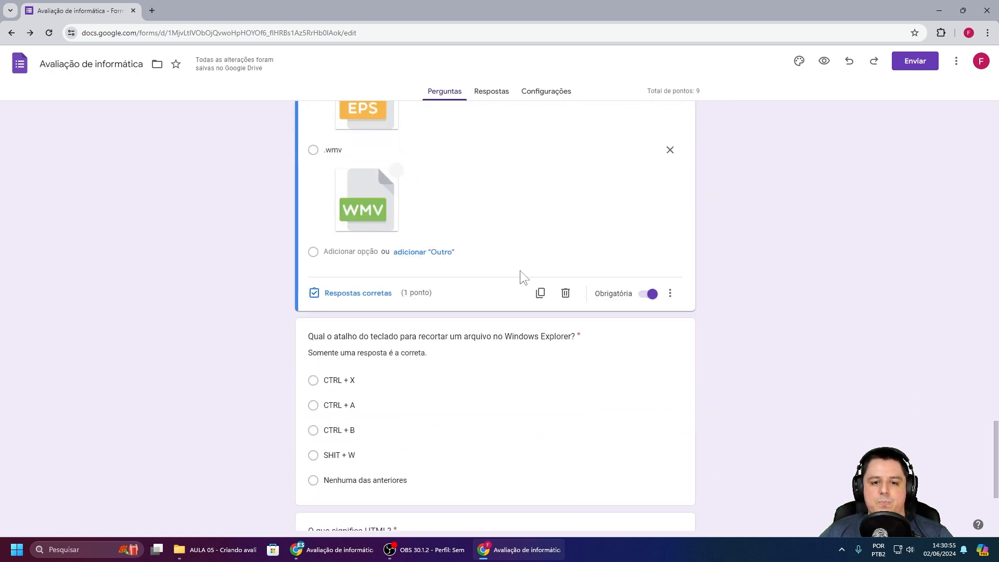
left_click(425, 251)
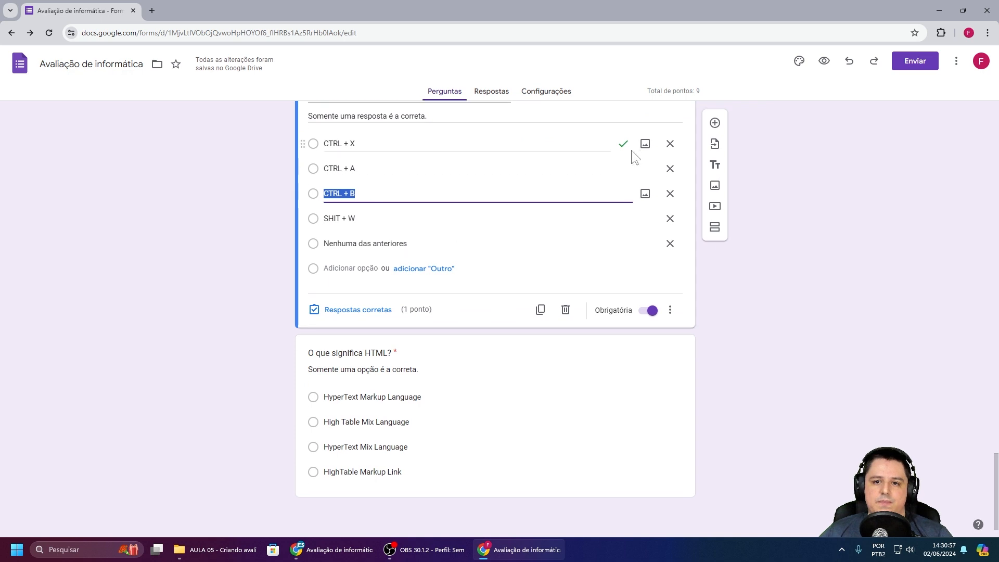
Step: Mark 'HyperText Markup Language' as the 1-point correct answer to the HTML question
left_click(456, 421)
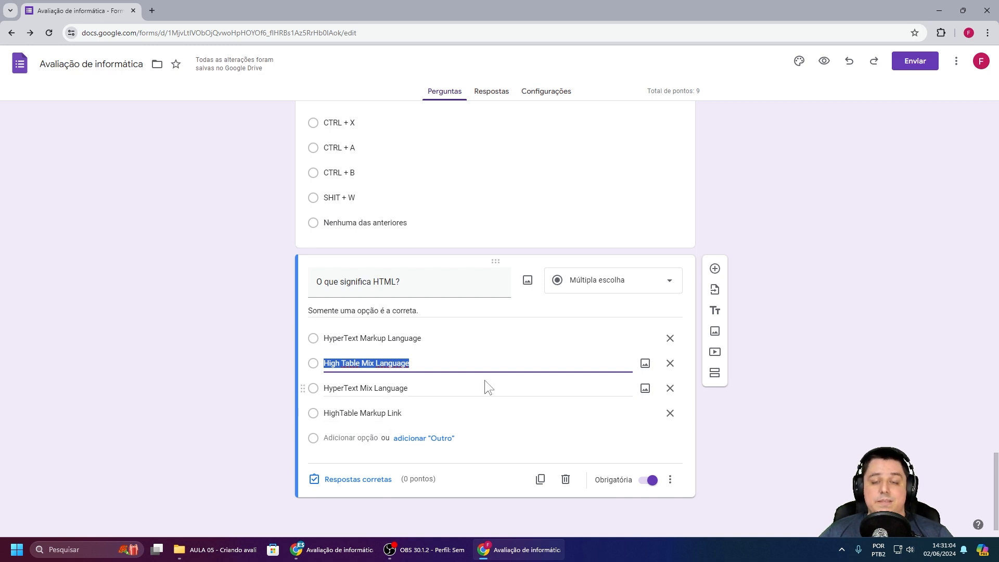
left_click(350, 481)
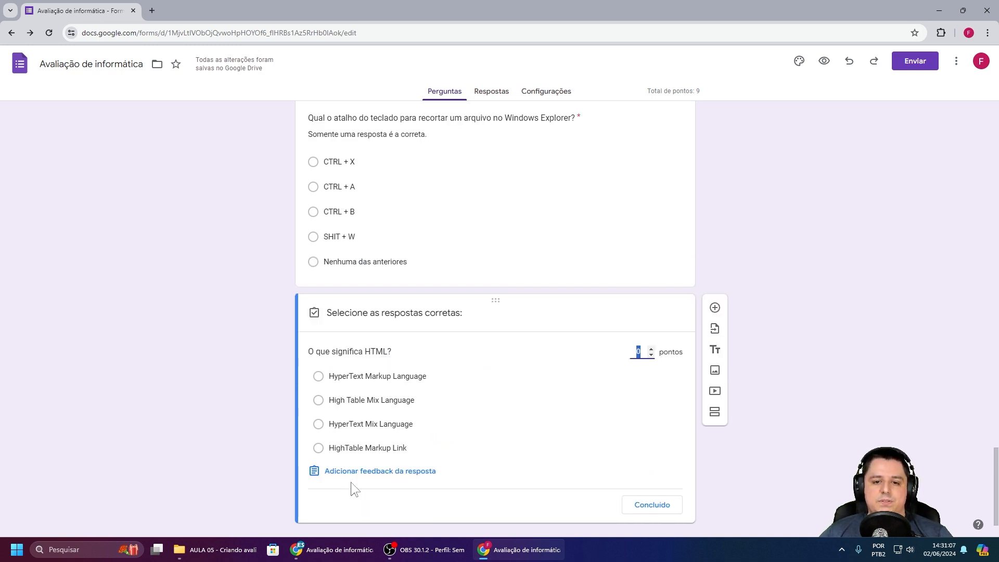
left_click(652, 350)
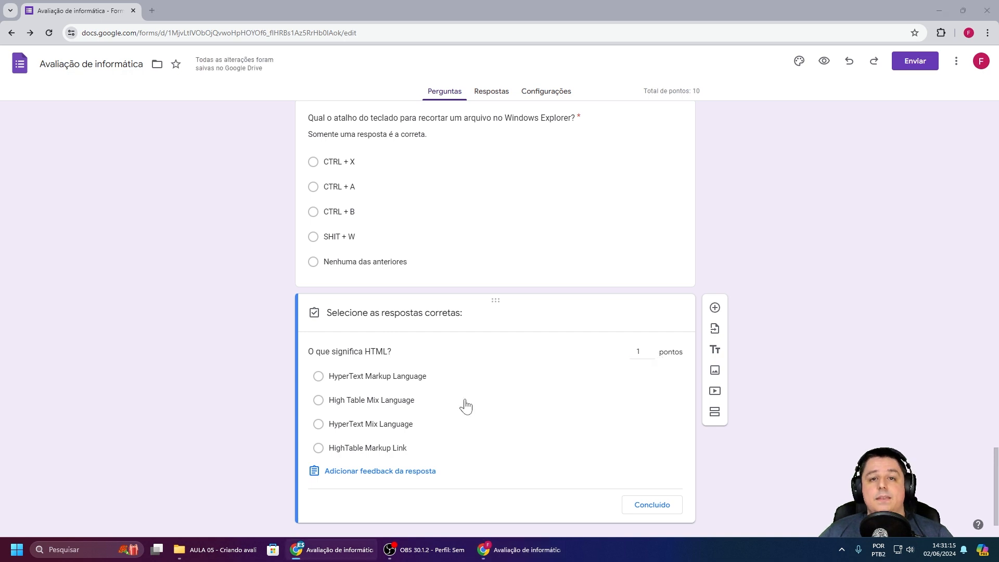
left_click(318, 376)
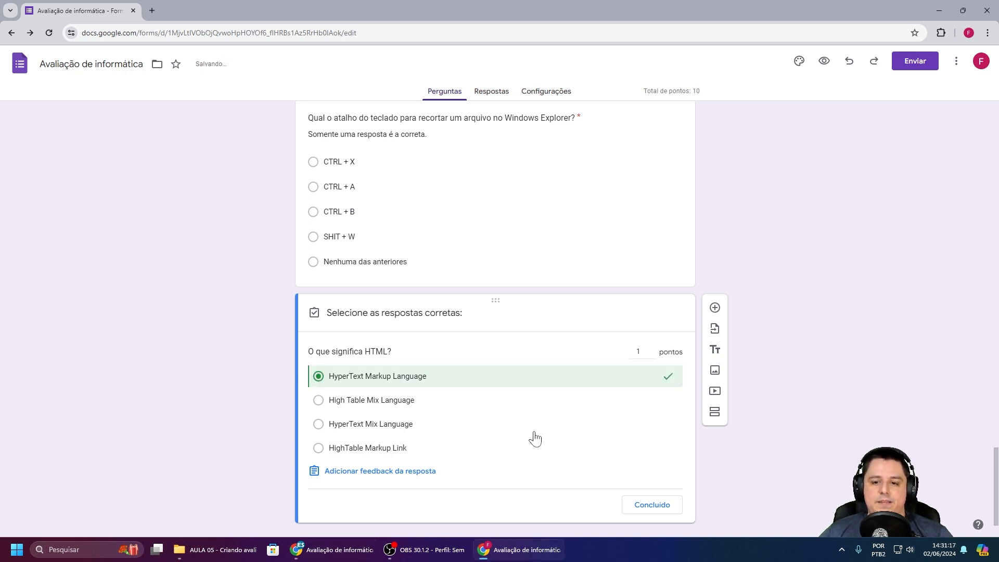
left_click(652, 504)
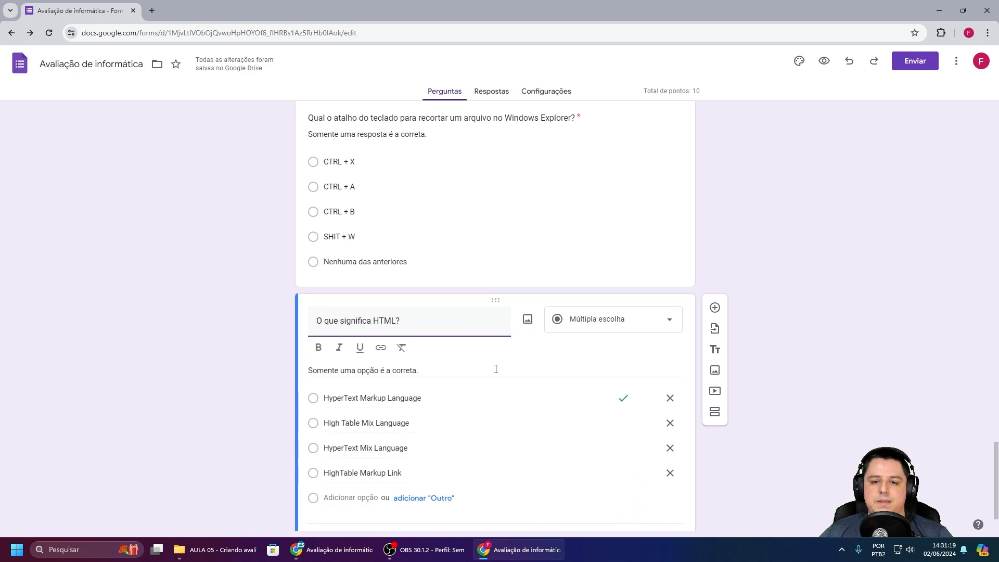
scroll(501, 351, "down", 1)
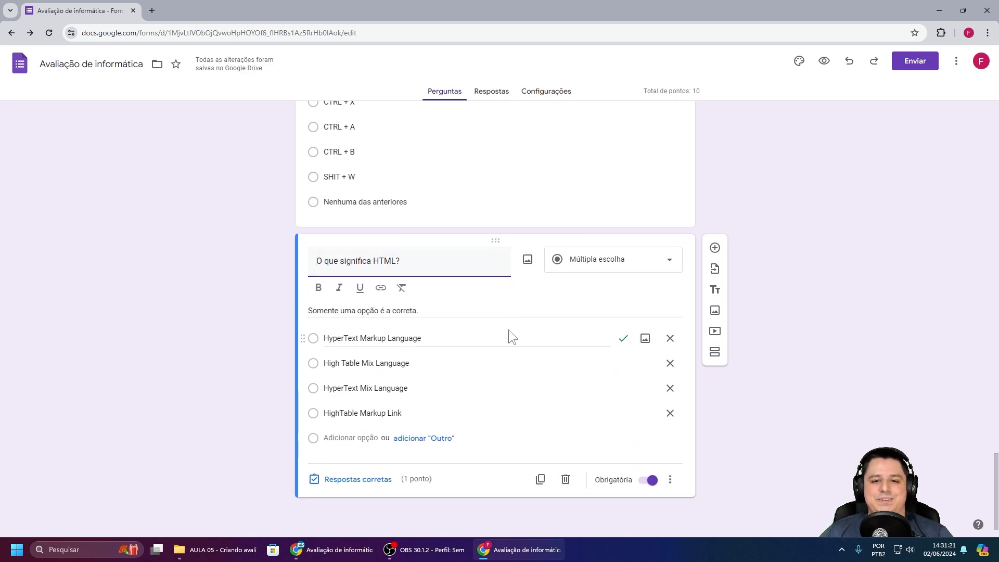
scroll(508, 329, "up", 8)
scroll(507, 337, "up", 10)
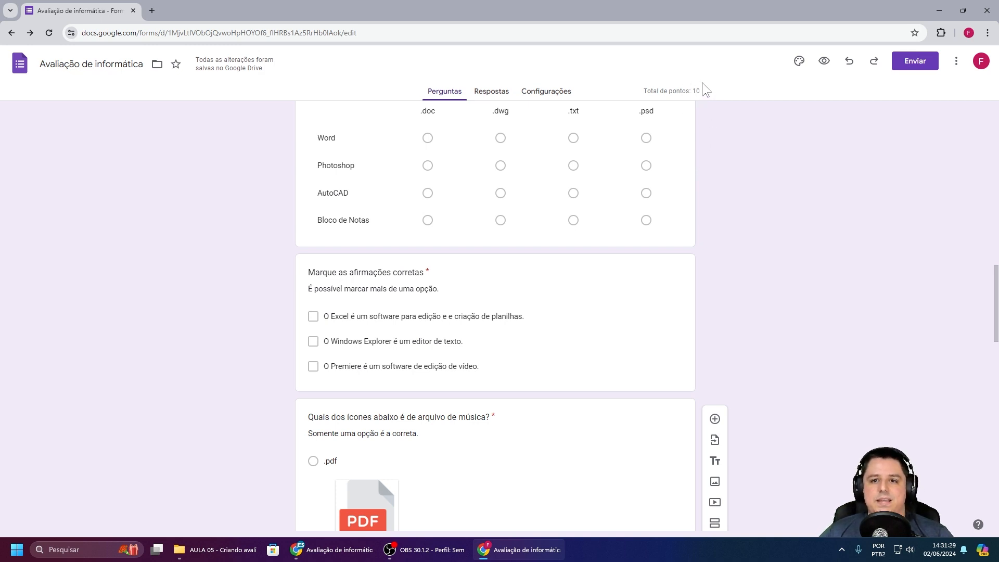
scroll(714, 136, "up", 20)
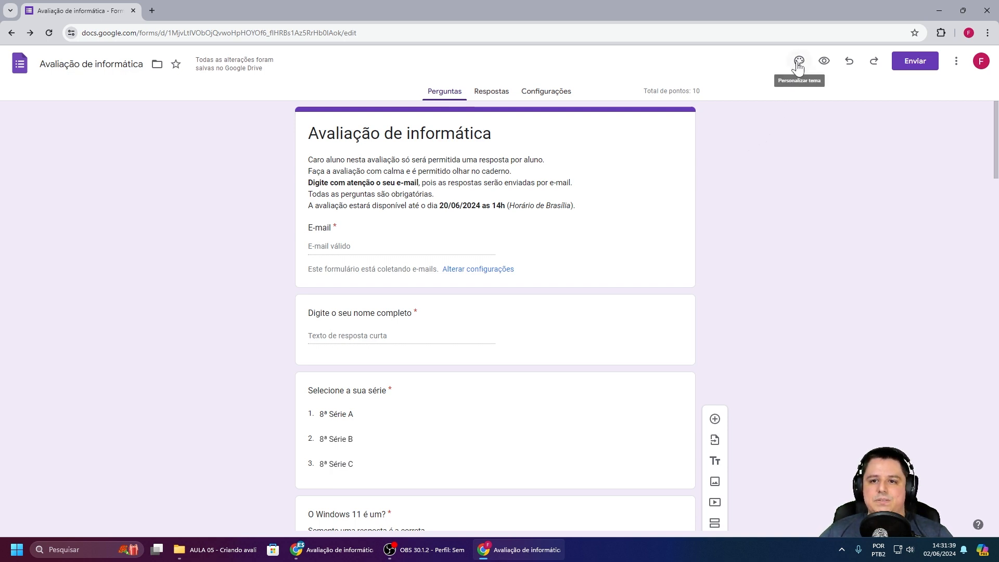
Step: Upload the ENSINO SIMPLES banner file as the form's header image in the theme settings
left_click(798, 65)
scroll(773, 155, "down", 1)
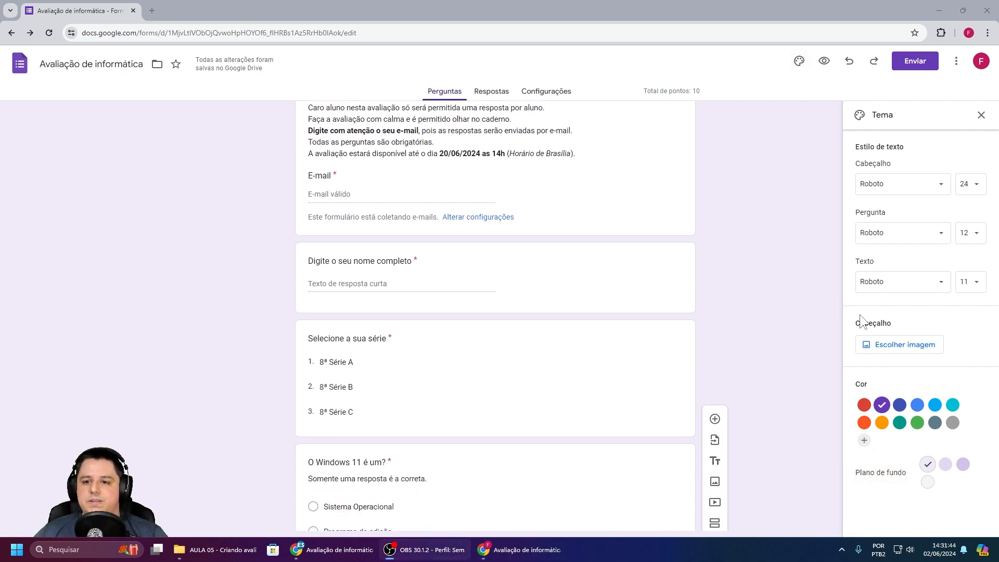
left_click(906, 344)
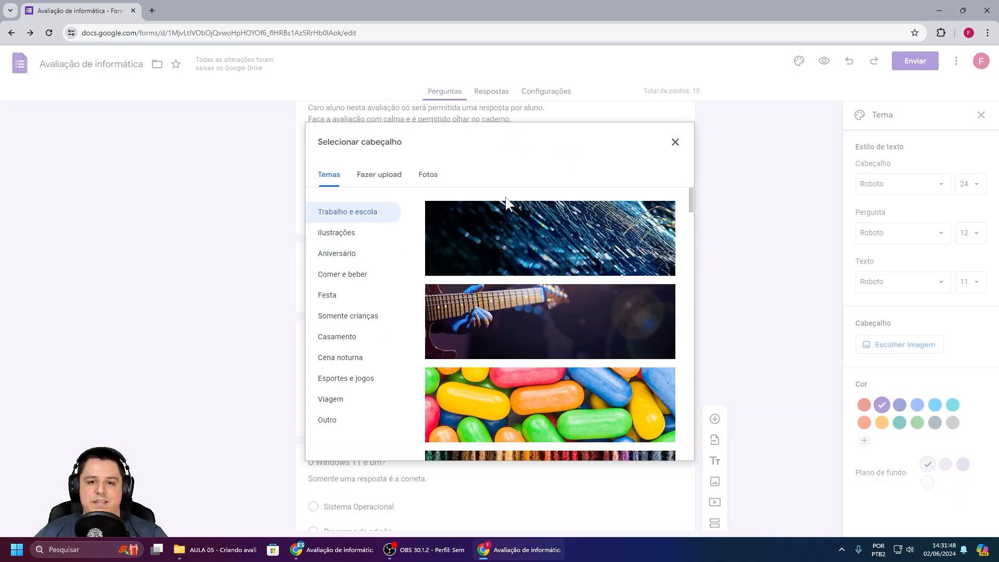
left_click(386, 177)
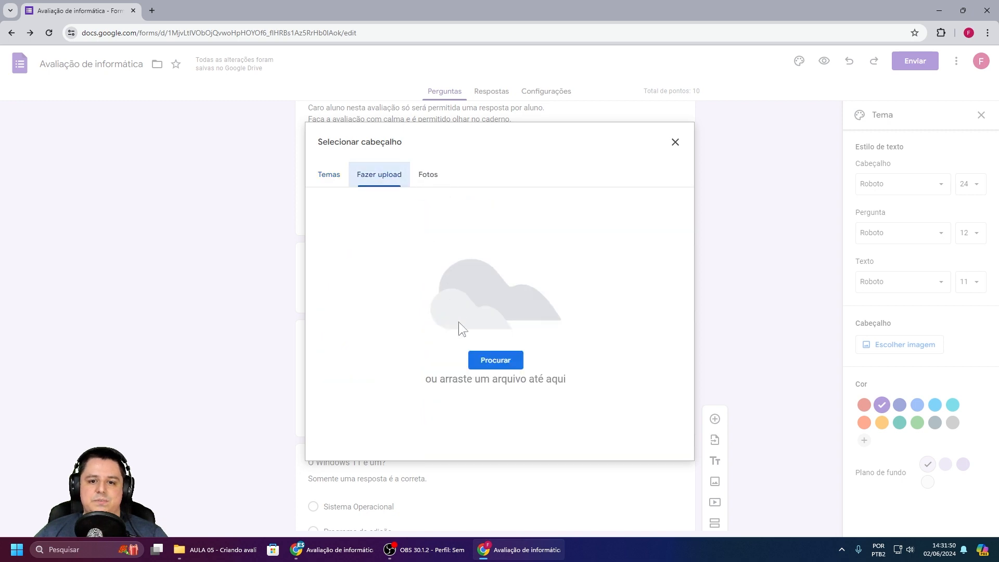
left_click(488, 360)
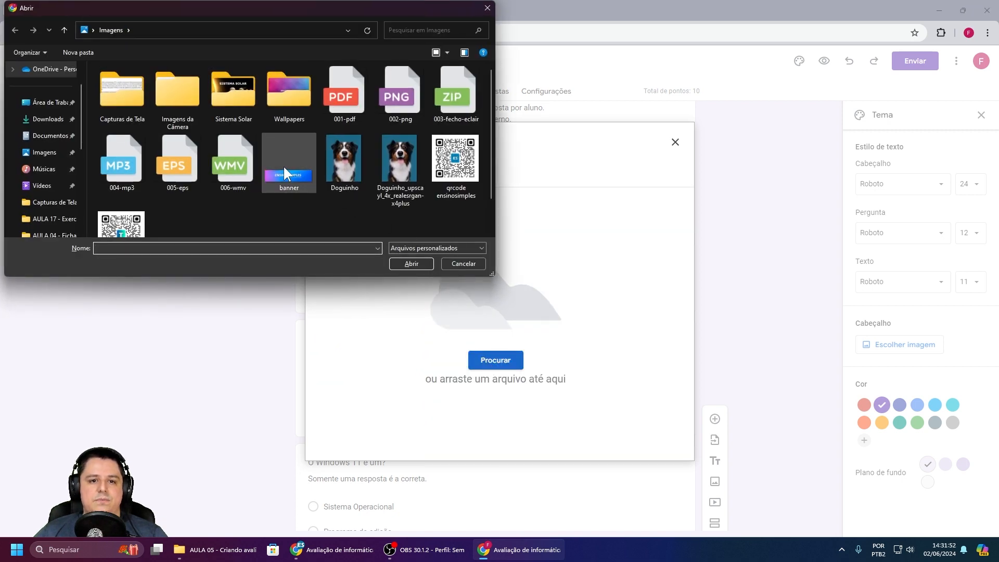
left_click(283, 164)
left_click(404, 262)
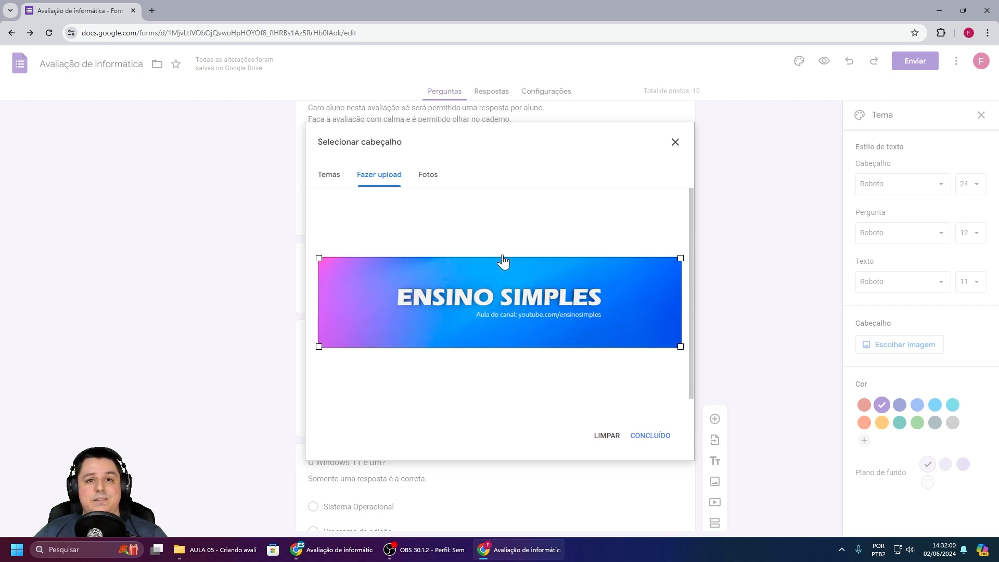
left_click(653, 438)
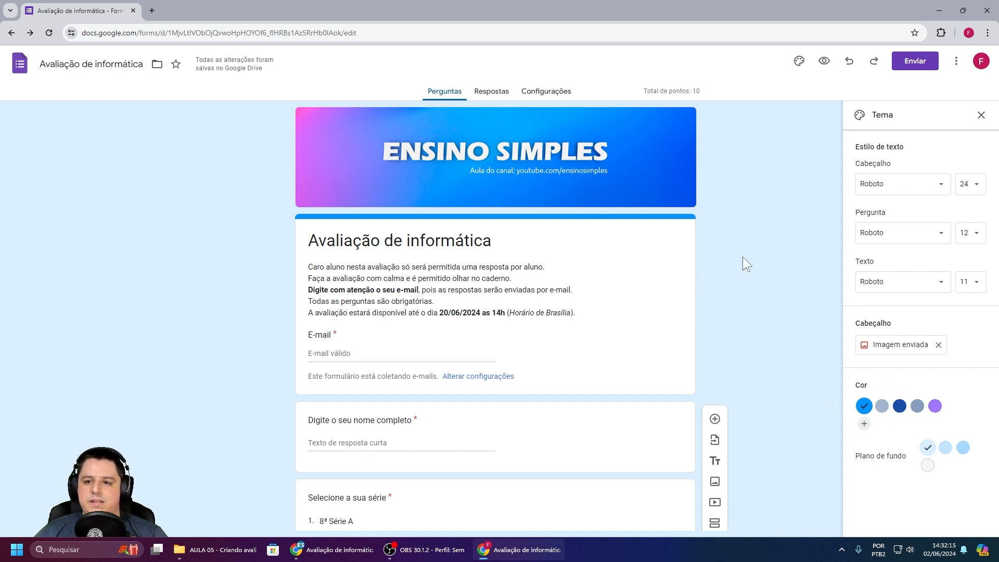
scroll(736, 254, "down", 1)
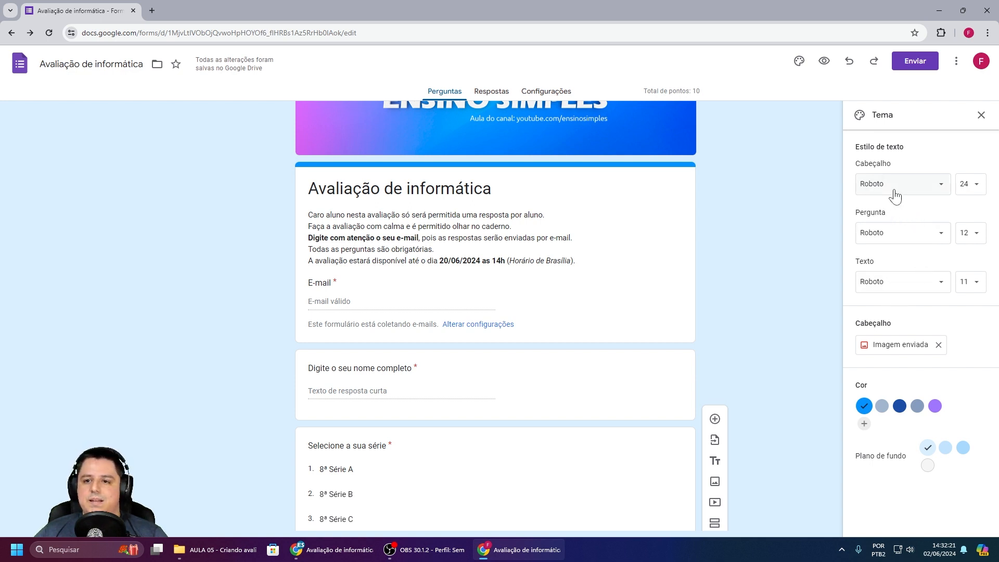
left_click(981, 116)
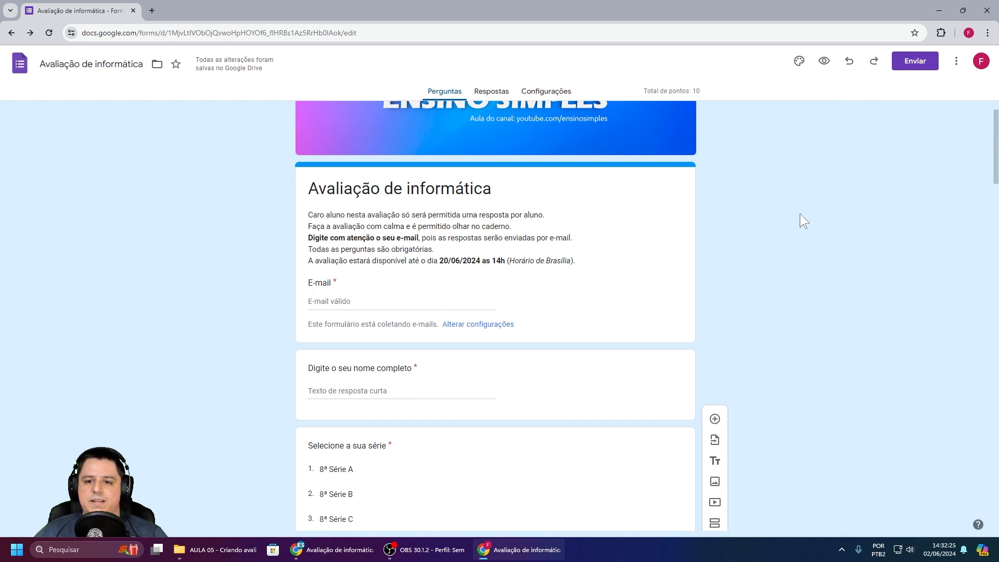
Step: Open the 'Enviar formulário' dialog from the top of the quiz
scroll(779, 223, "up", 1)
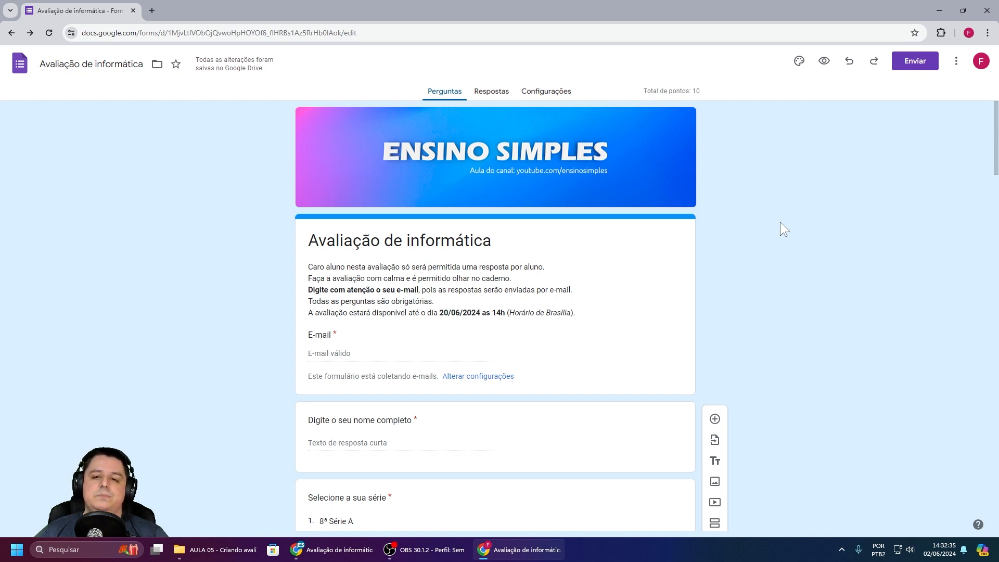
left_click(912, 68)
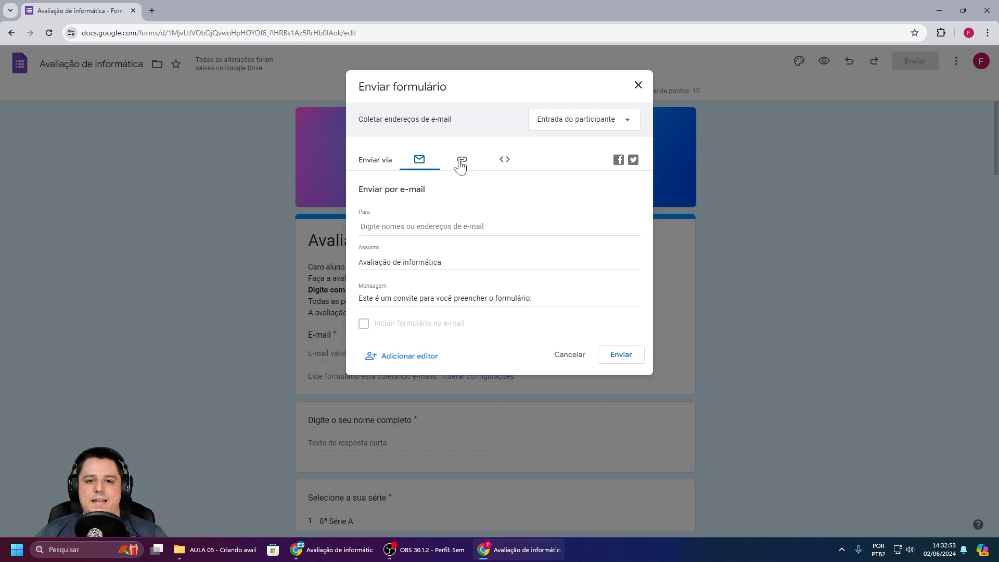
Step: Copy the quiz's shortened share link and close the sending dialog
left_click(461, 164)
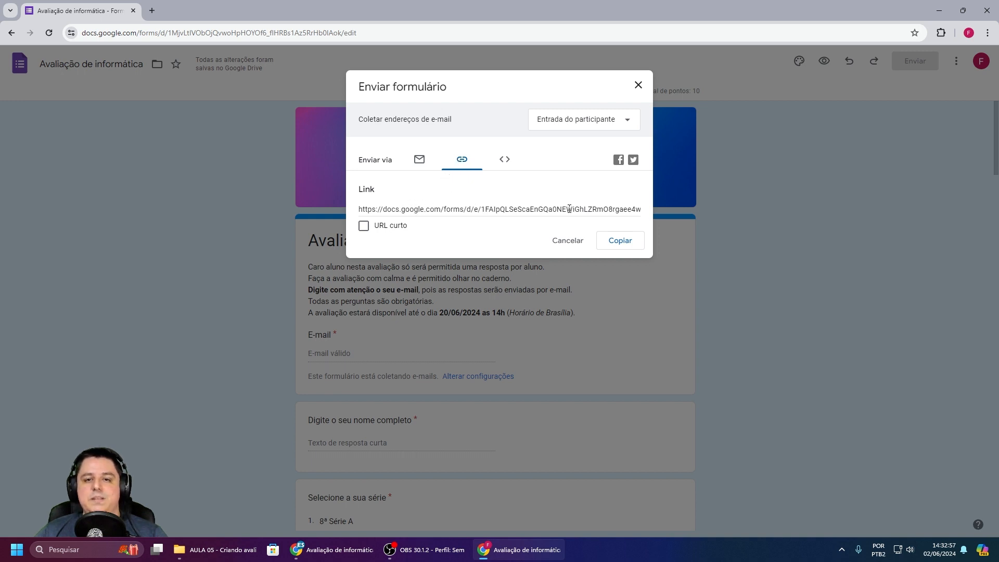
left_click(364, 226)
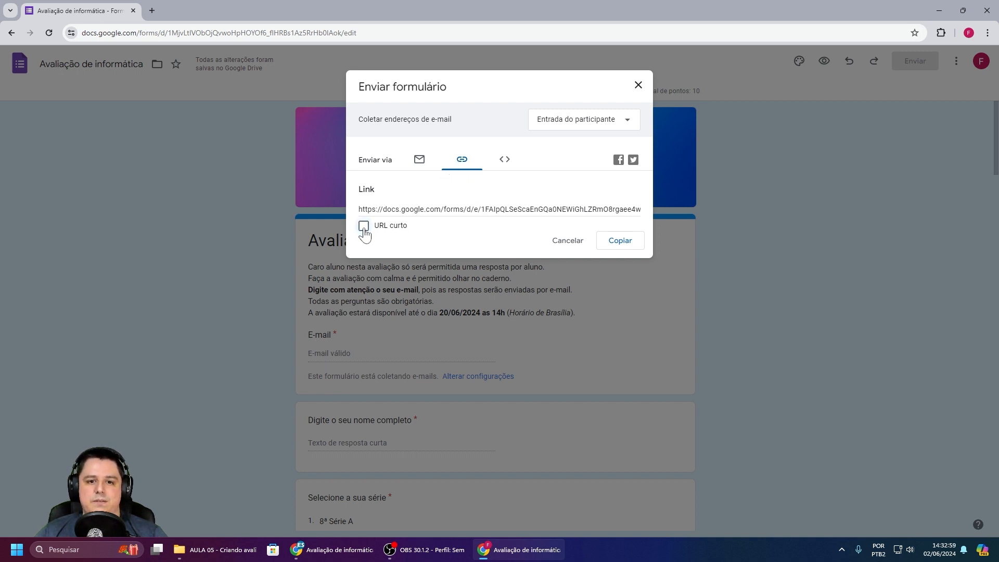
left_click(614, 243)
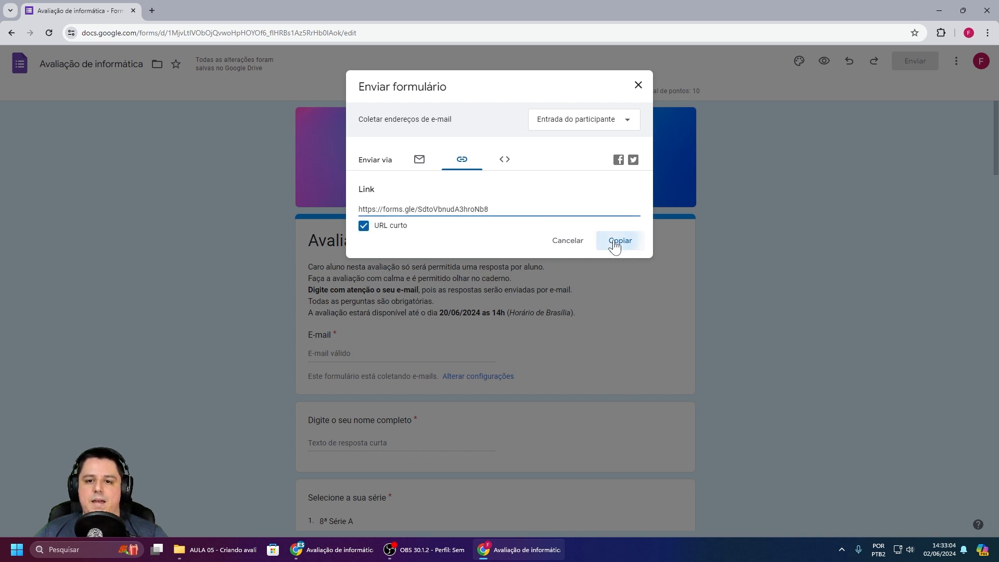
left_click(638, 85)
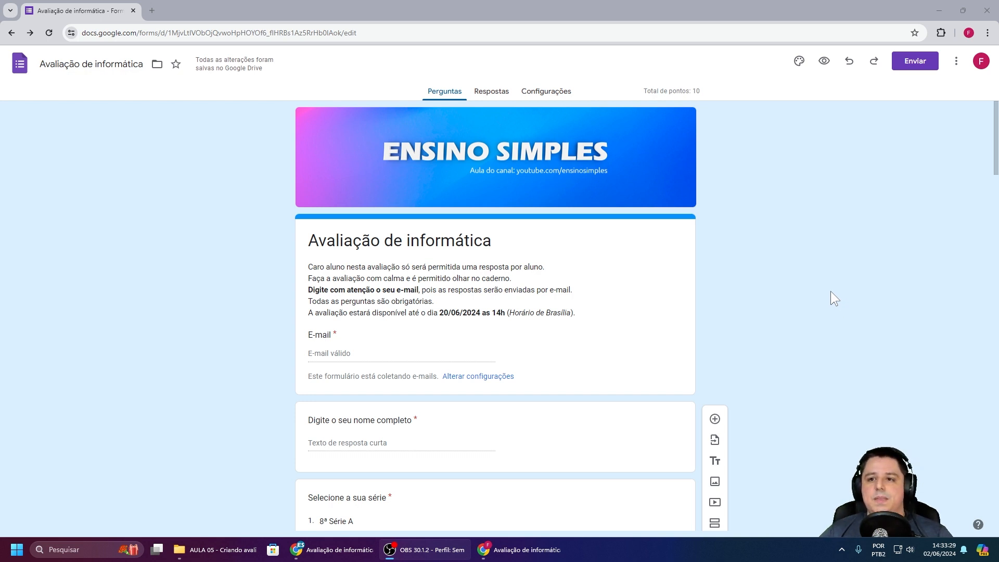
Step: Paste the copied quiz link into a new Chrome incognito window and load the public form
left_click(987, 33)
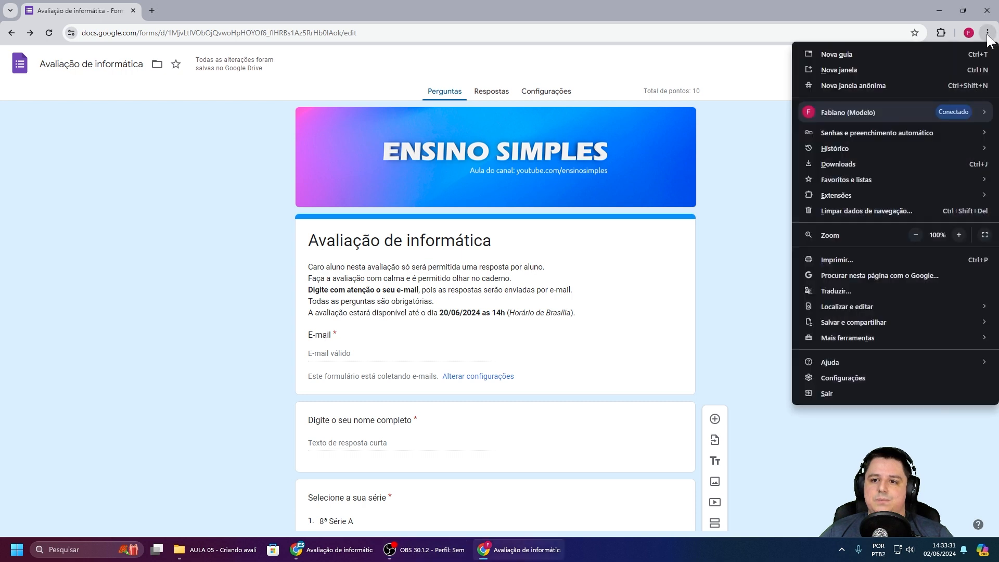
left_click(878, 85)
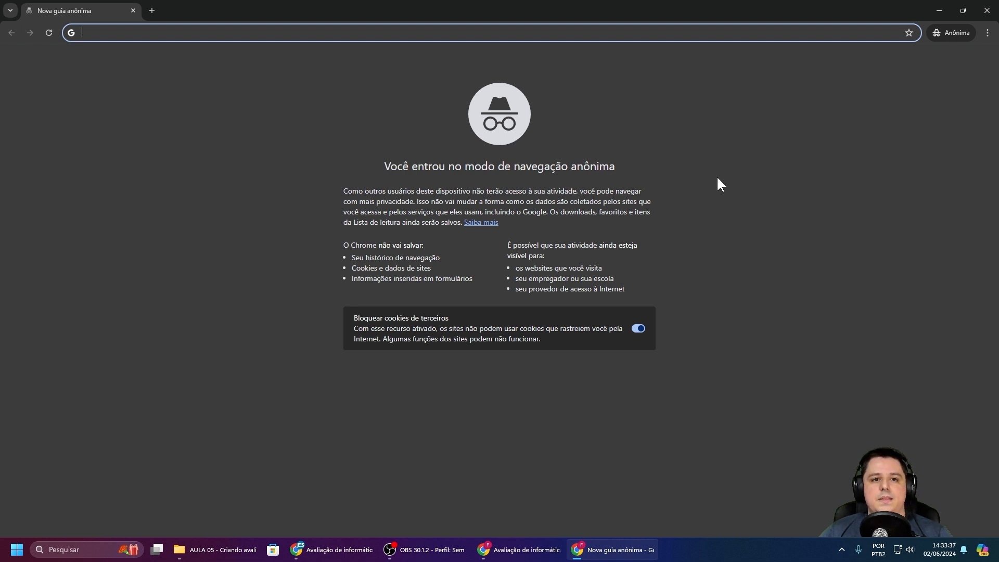
right_click(395, 32)
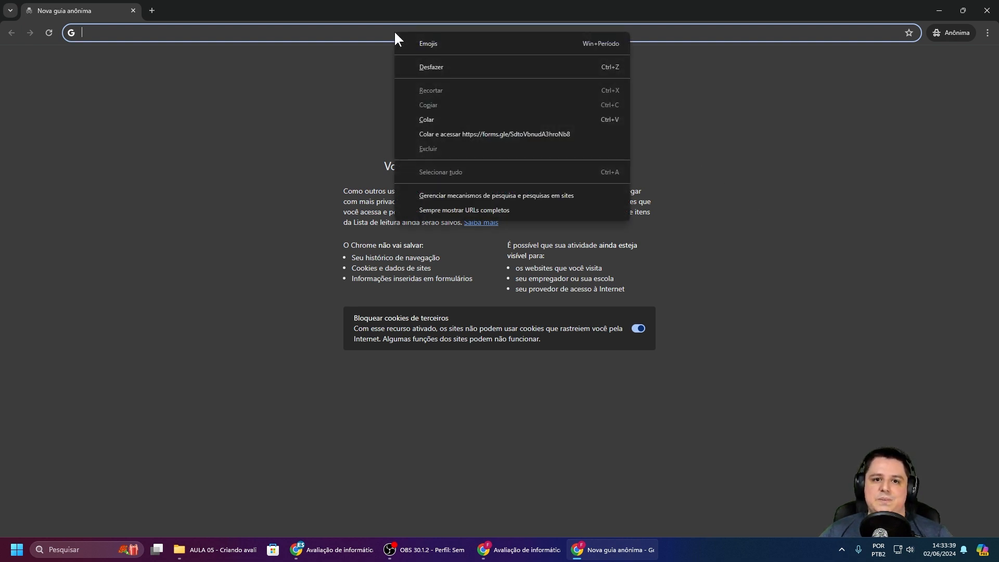
left_click(485, 130)
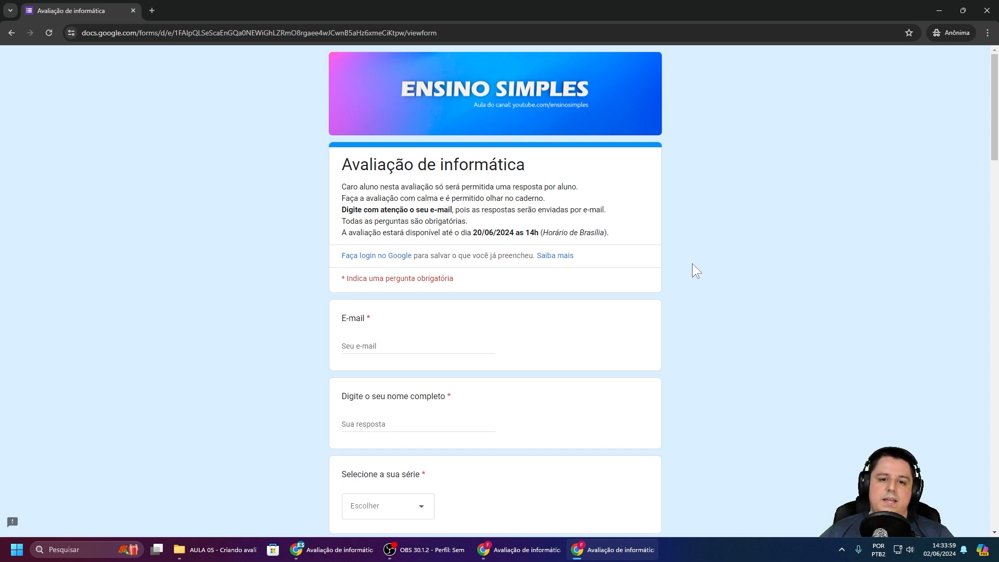
Step: Enter the respondent's e-mail and full name, and choose 8ª Série B as the series
scroll(676, 265, "down", 1)
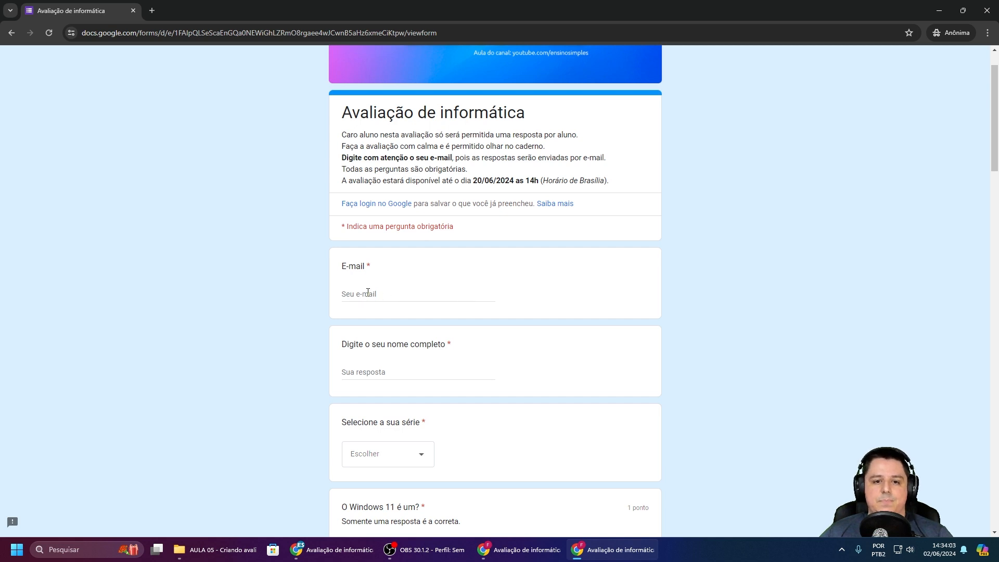
left_click(389, 296)
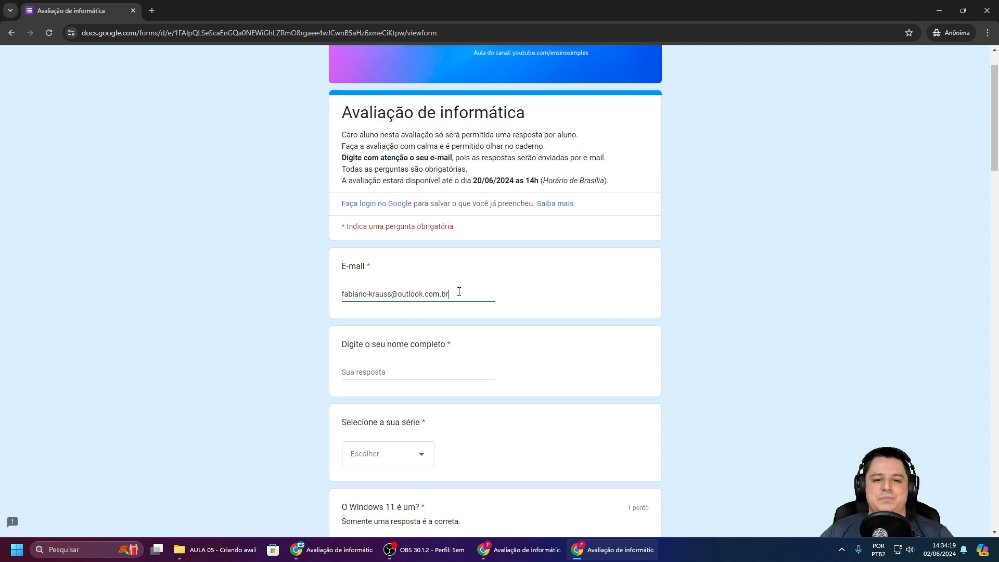
scroll(458, 294, "down", 2)
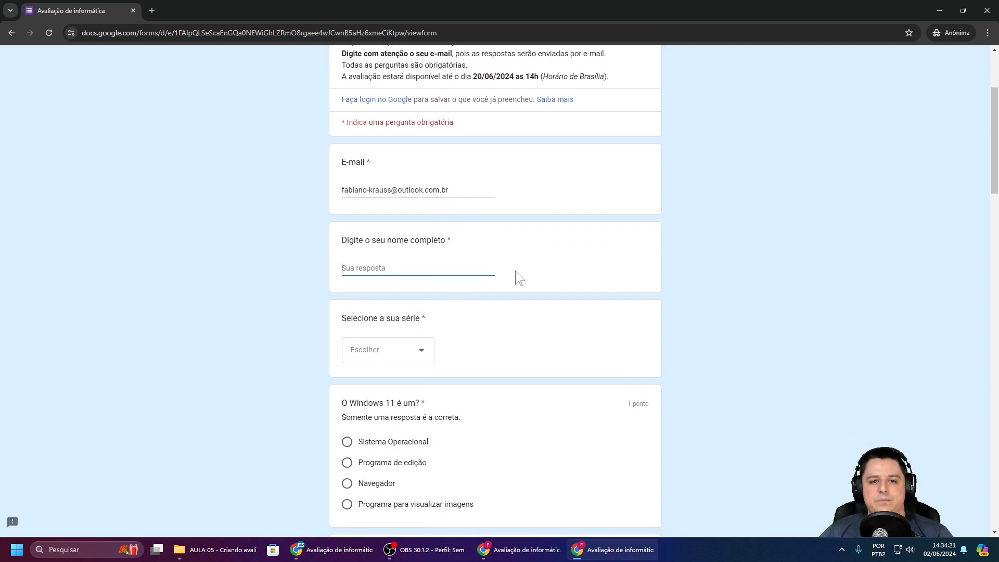
scroll(517, 268, "down", 2)
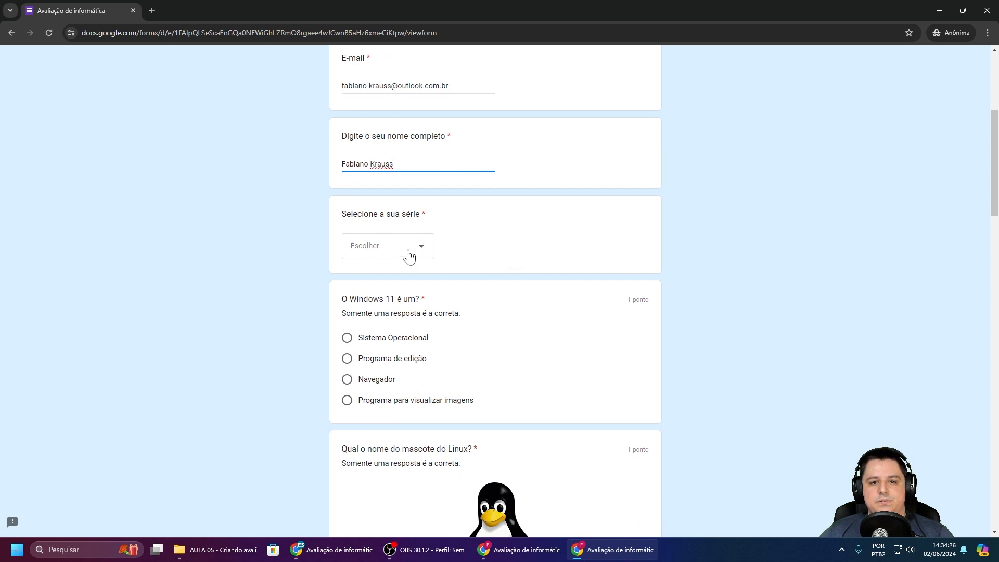
left_click(409, 252)
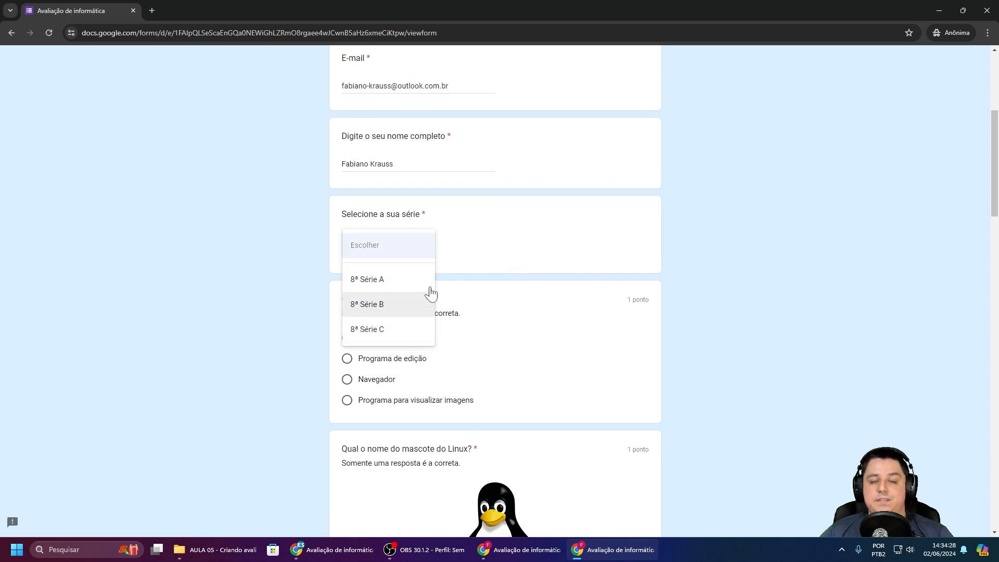
left_click(399, 309)
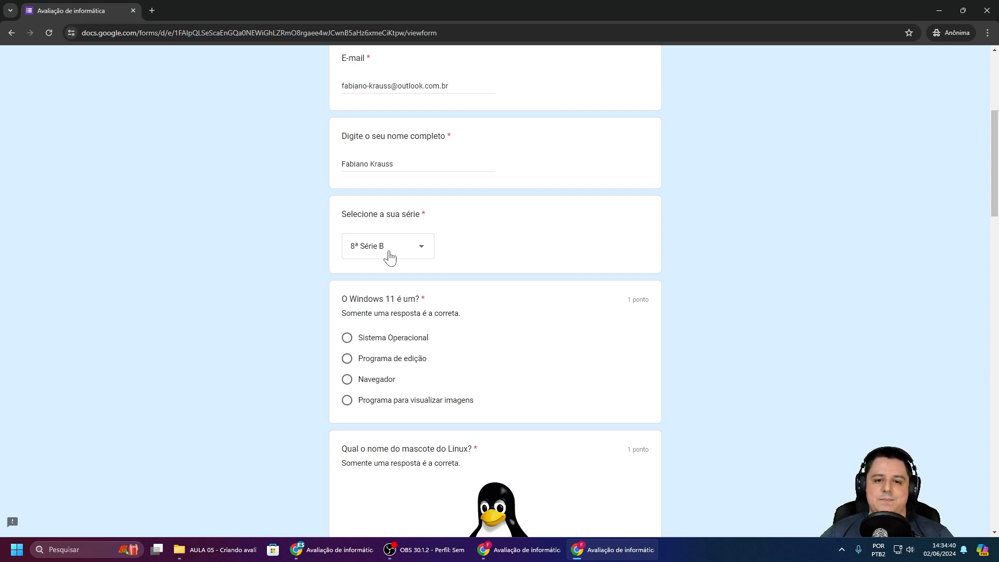
Step: Pick Tux as the Linux mascot and match Word to .doc, Photoshop, AutoCAD and Bloco de Notas to .dwg
scroll(390, 256, "down", 3)
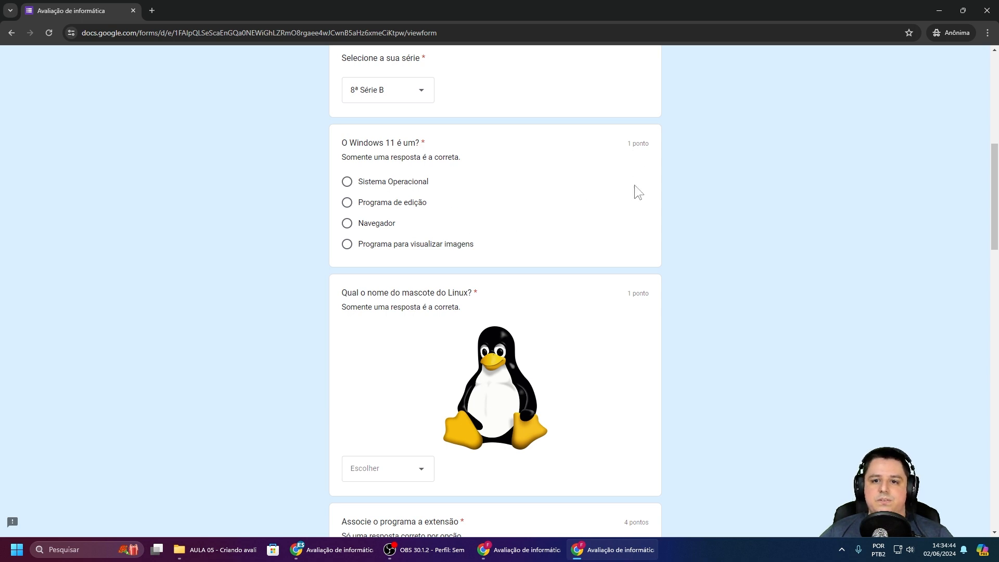
scroll(632, 213, "down", 1)
scroll(633, 280, "down", 3)
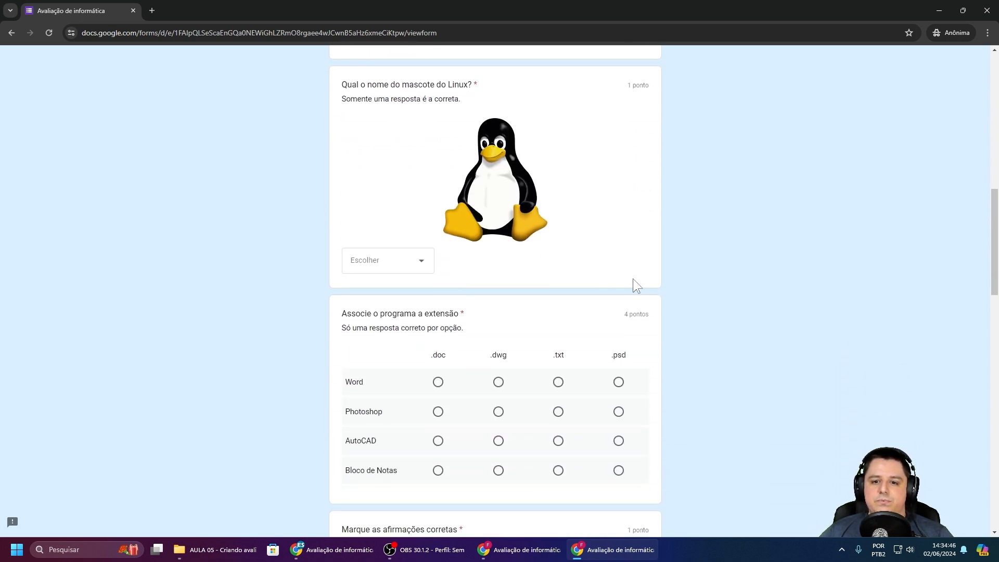
scroll(601, 284, "up", 5)
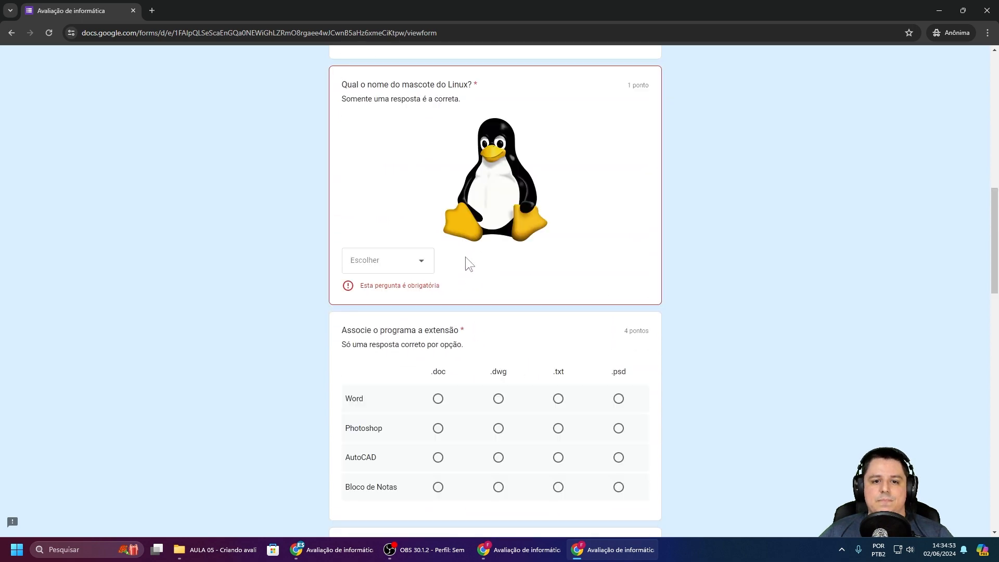
scroll(465, 257, "up", 2)
left_click(422, 364)
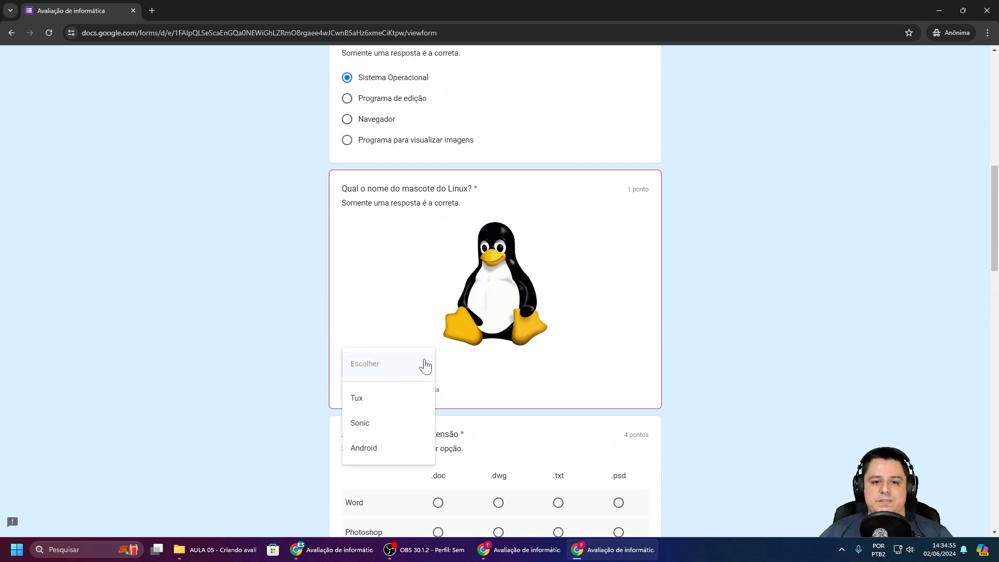
left_click(371, 398)
scroll(476, 306, "down", 4)
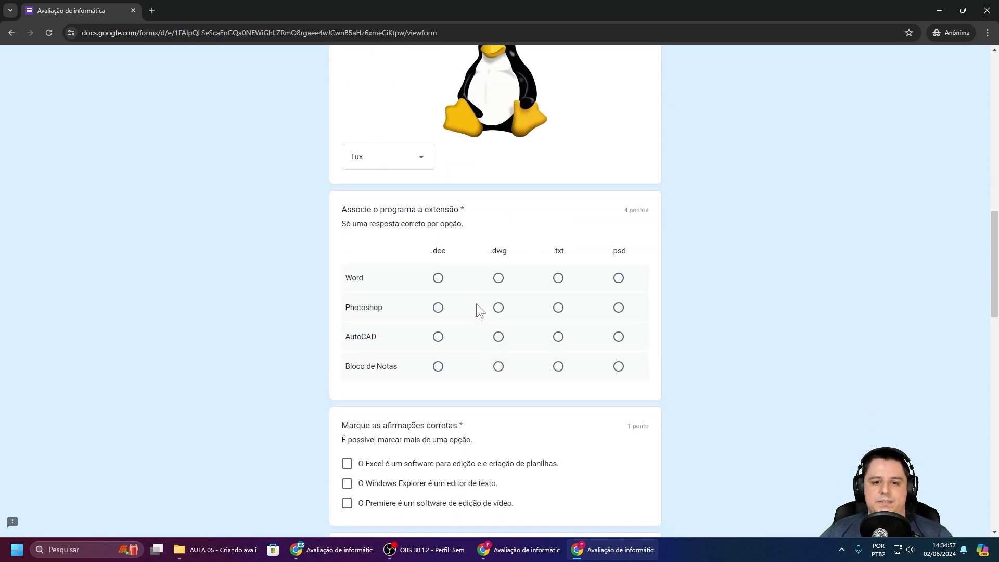
left_click(438, 278)
left_click(498, 307)
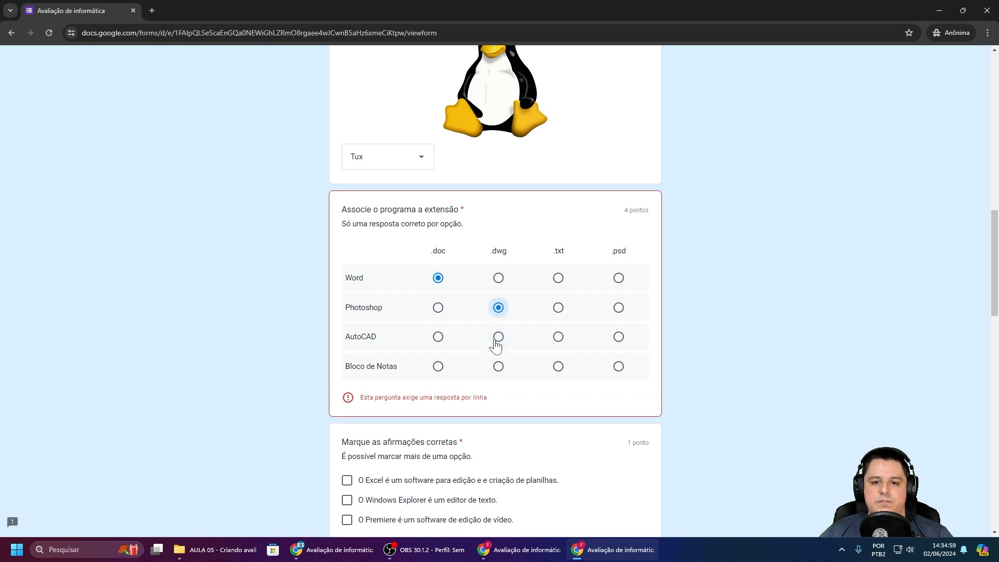
left_click(498, 337)
left_click(498, 367)
Step: Tick only the Excel statement, then answer .mp3, Nenhuma das anteriores and HyperText Markup Language
scroll(682, 301, "down", 3)
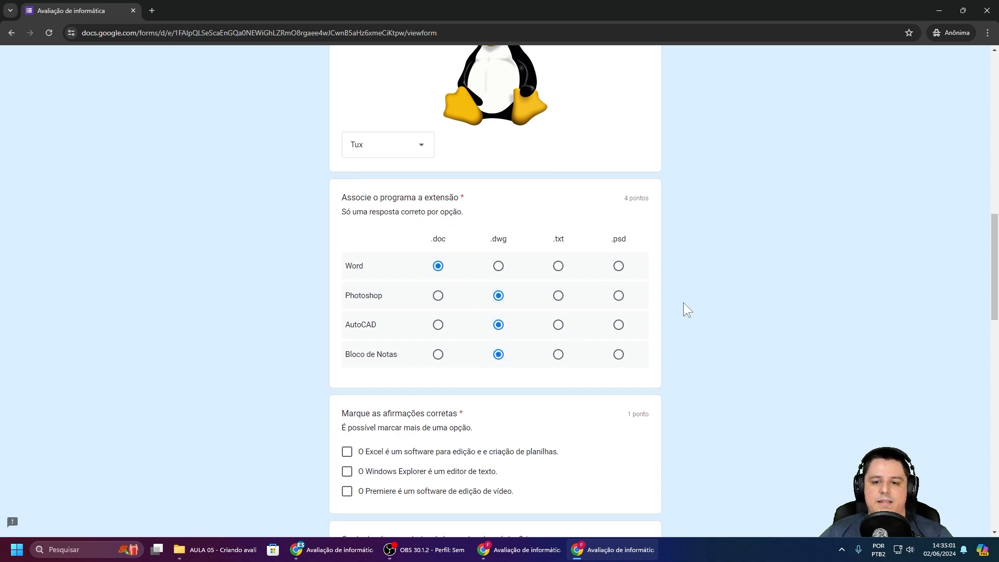
left_click(498, 328)
key("space")
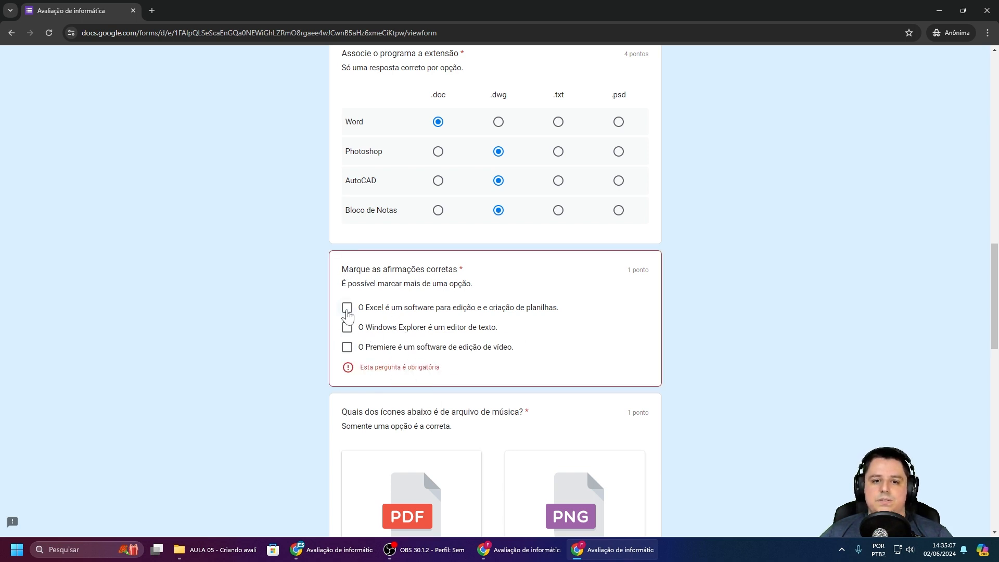
left_click(347, 307)
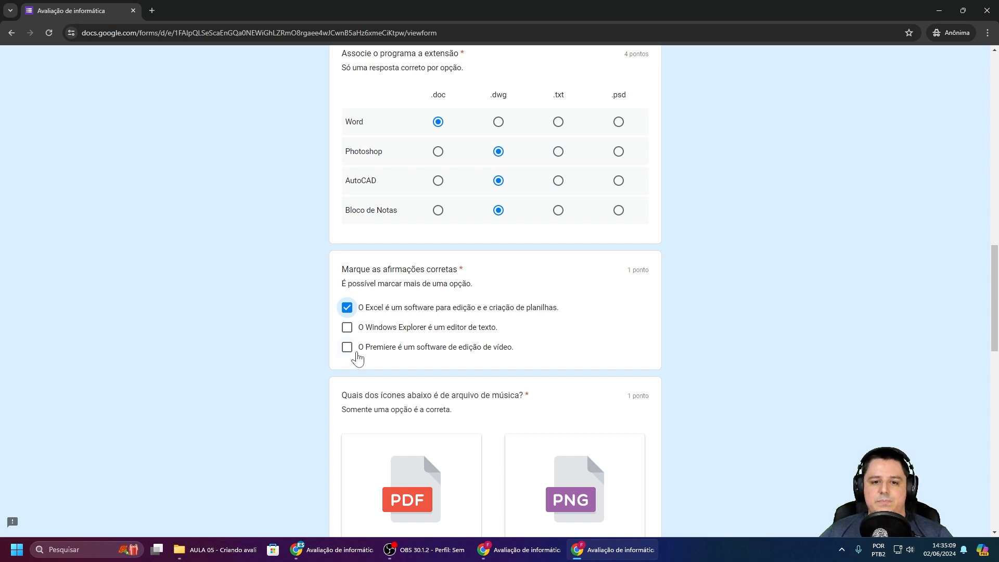
scroll(517, 316, "down", 3)
scroll(517, 316, "down", 2)
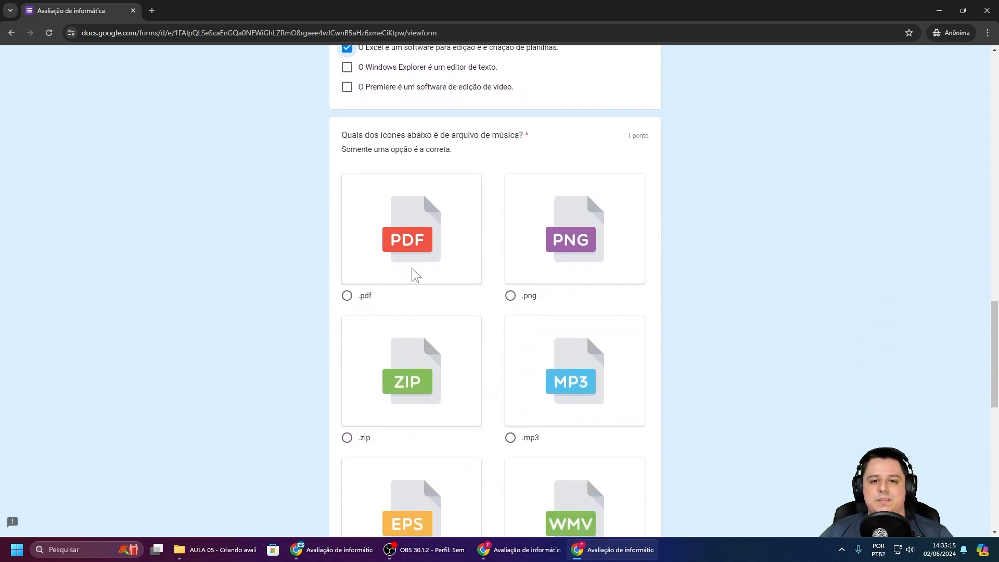
scroll(507, 309, "down", 1)
scroll(507, 309, "down", 1)
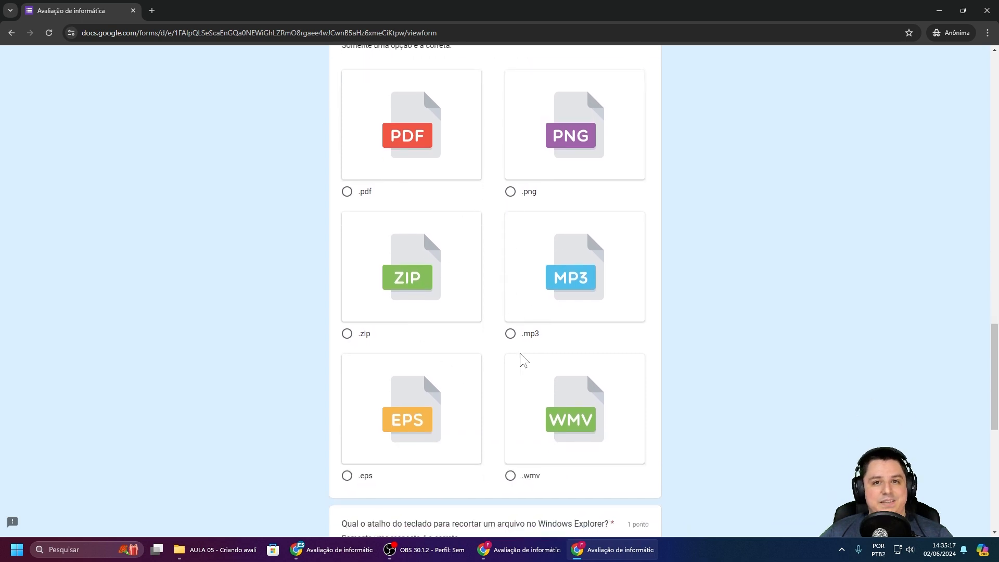
scroll(531, 354, "up", 1)
left_click(568, 326)
scroll(531, 319, "down", 7)
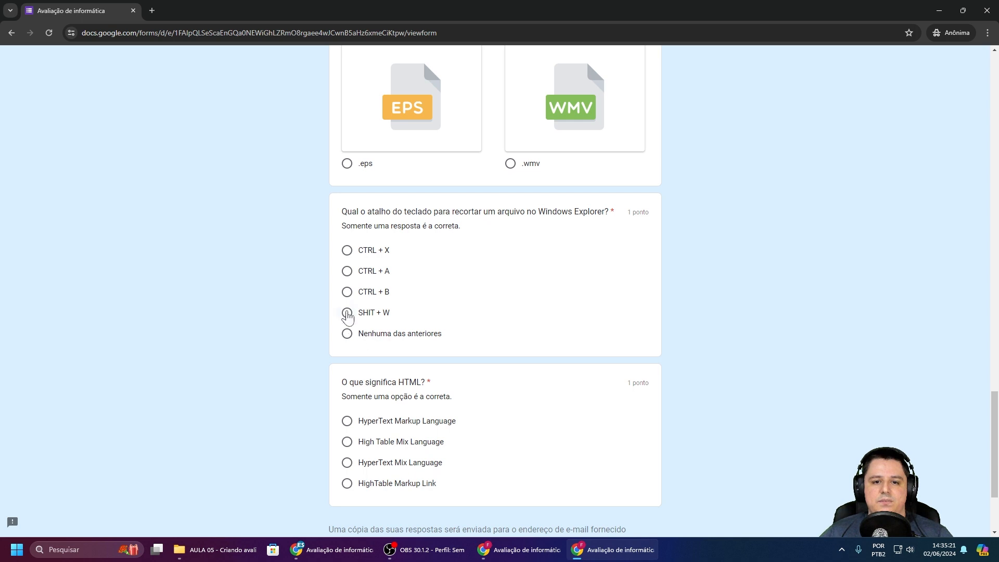
left_click(347, 333)
scroll(556, 305, "down", 3)
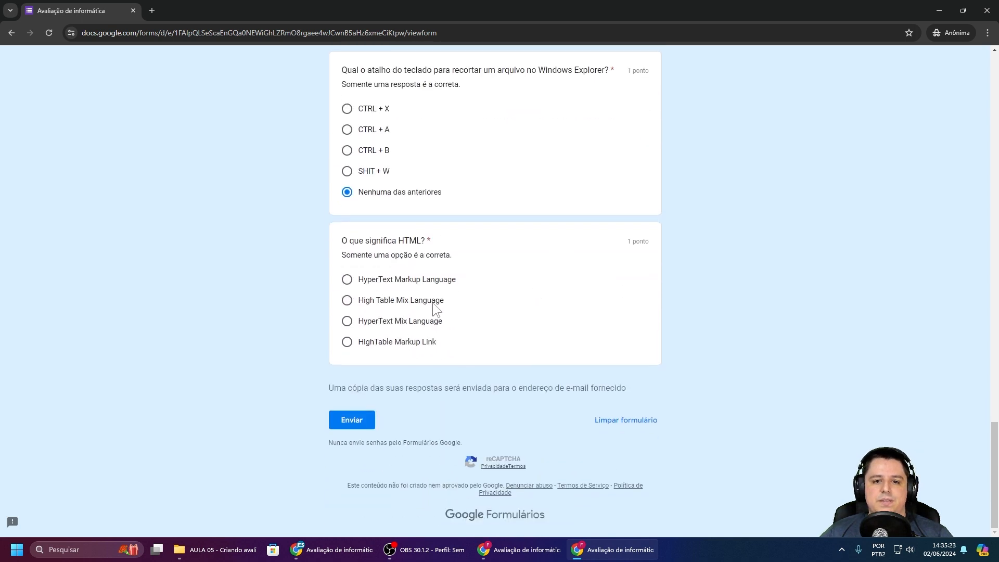
left_click(347, 281)
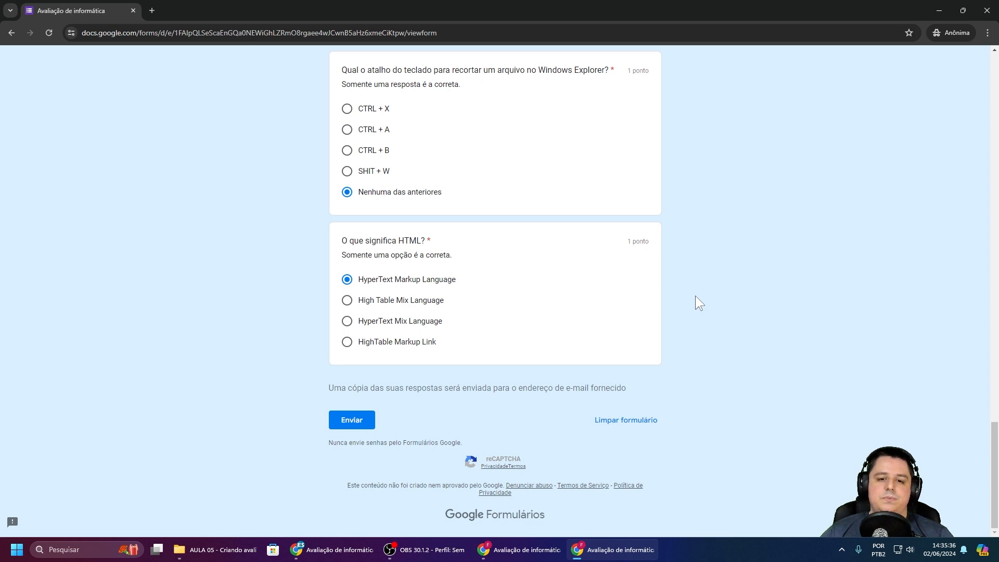
left_click(357, 421)
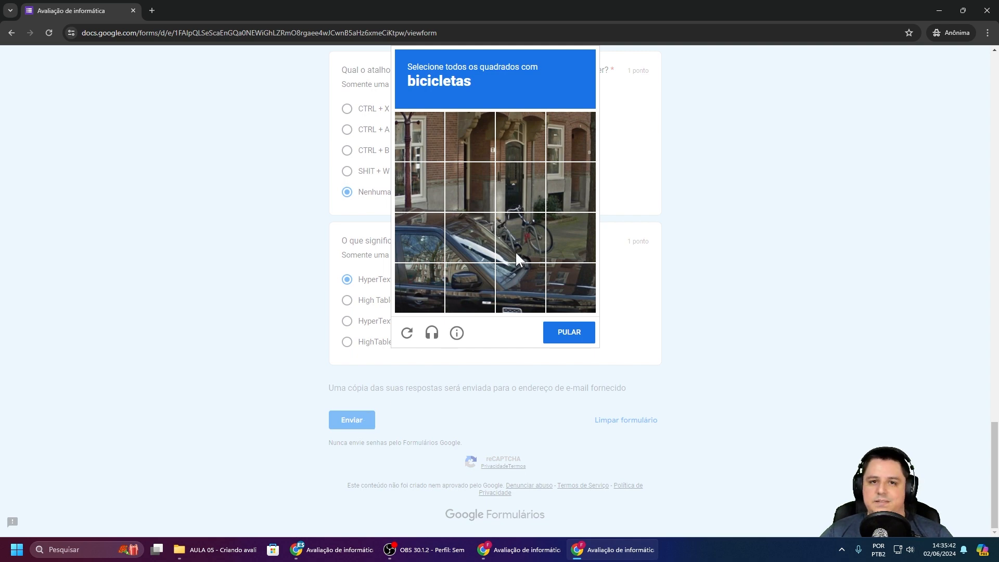
left_click(518, 236)
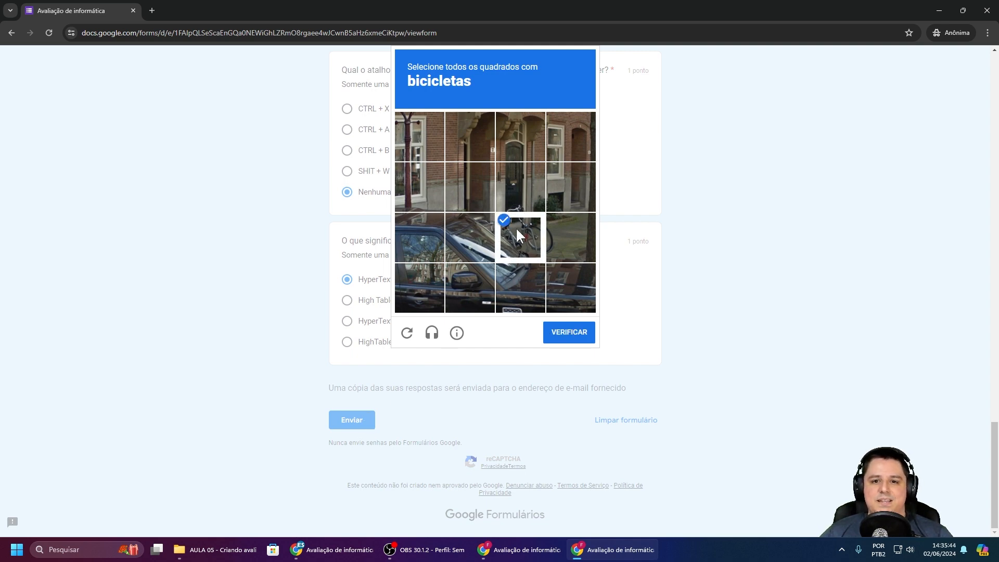
left_click(553, 239)
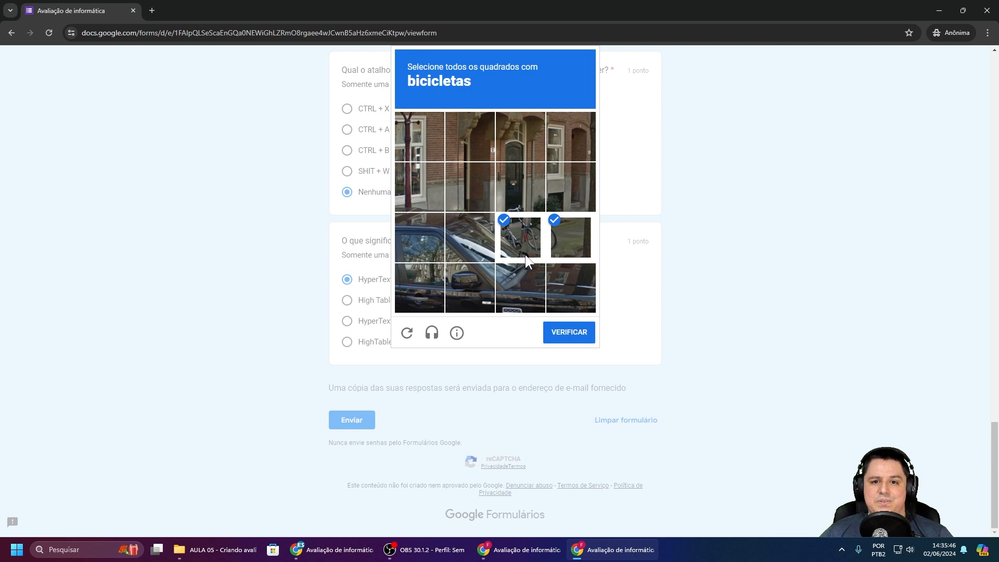
left_click(579, 338)
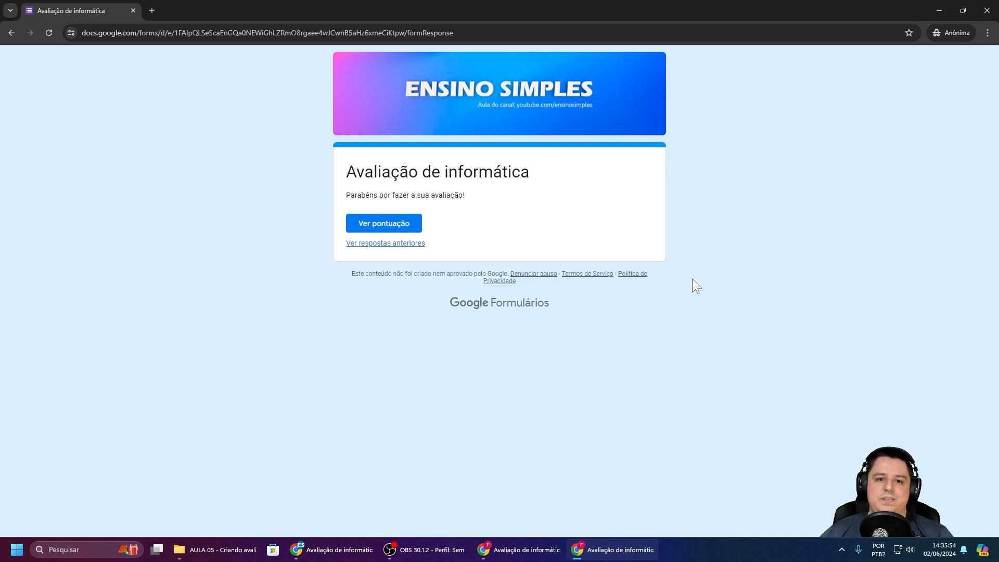
left_click_drag(348, 198, 463, 198)
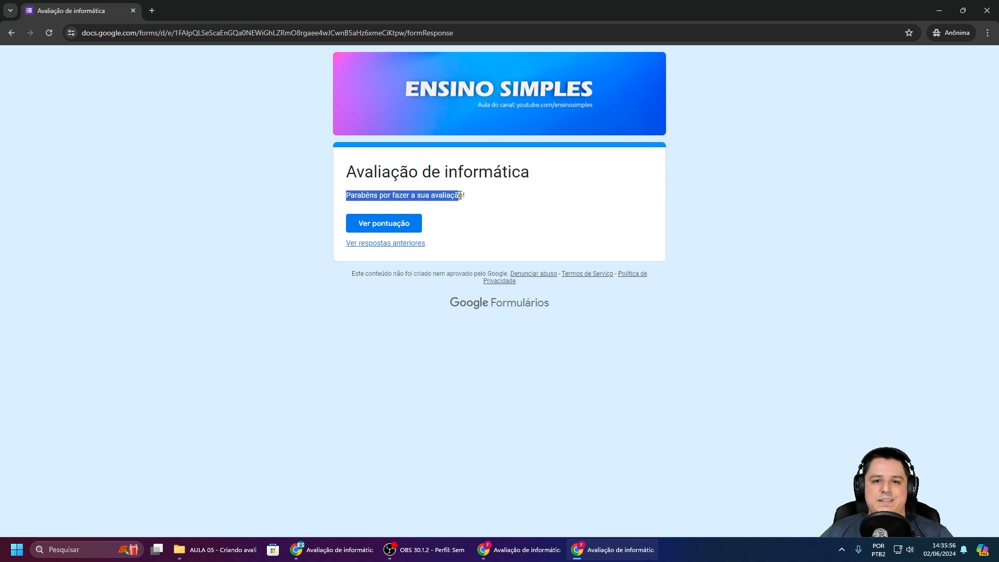
left_click(481, 194)
left_click_drag(355, 195, 478, 194)
left_click(478, 194)
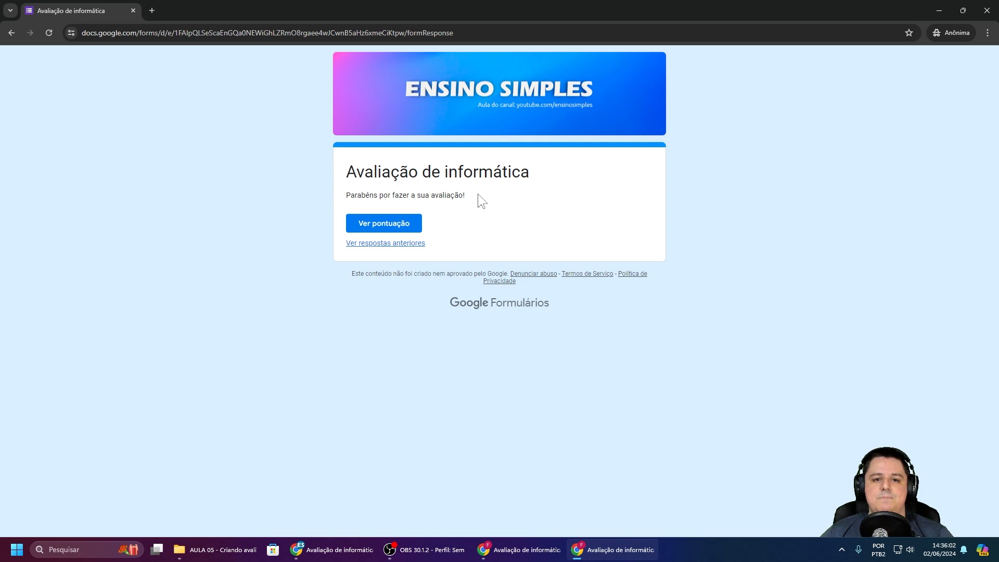
Step: Open 'Ver pontuação' and review the graded answers, scored 6/10 with right and wrong marked
left_click(378, 224)
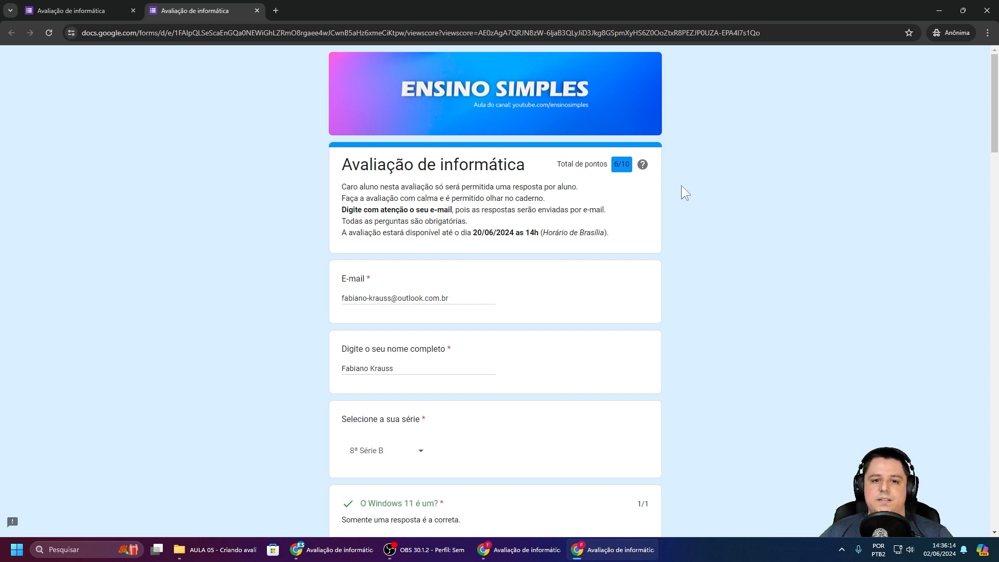
scroll(682, 185, "down", 2)
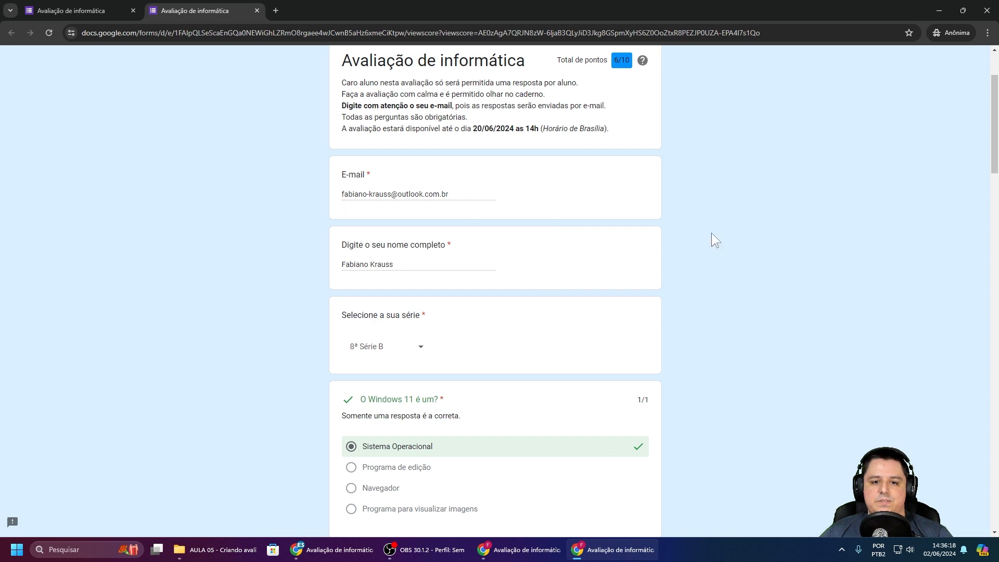
scroll(712, 229, "down", 3)
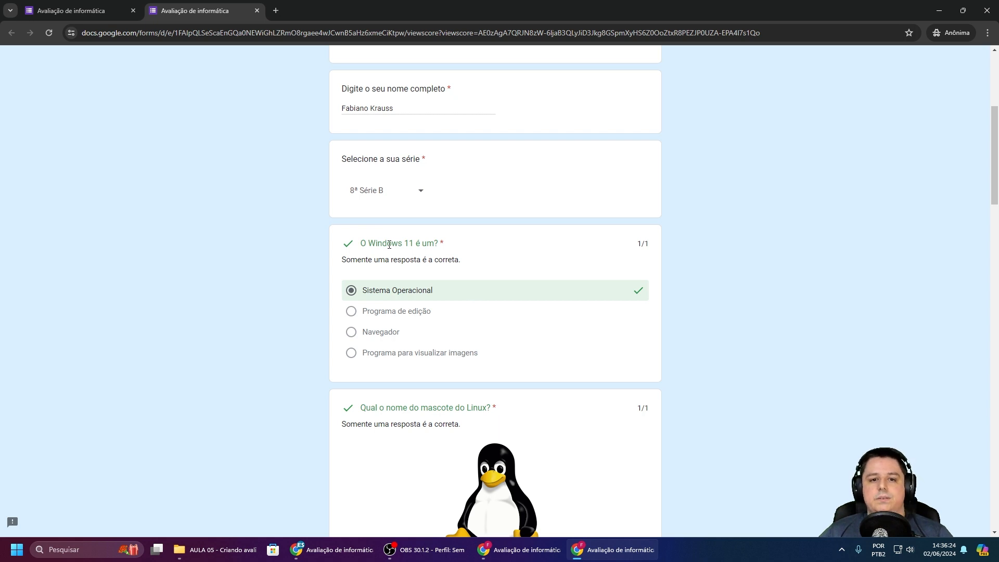
scroll(478, 290, "down", 5)
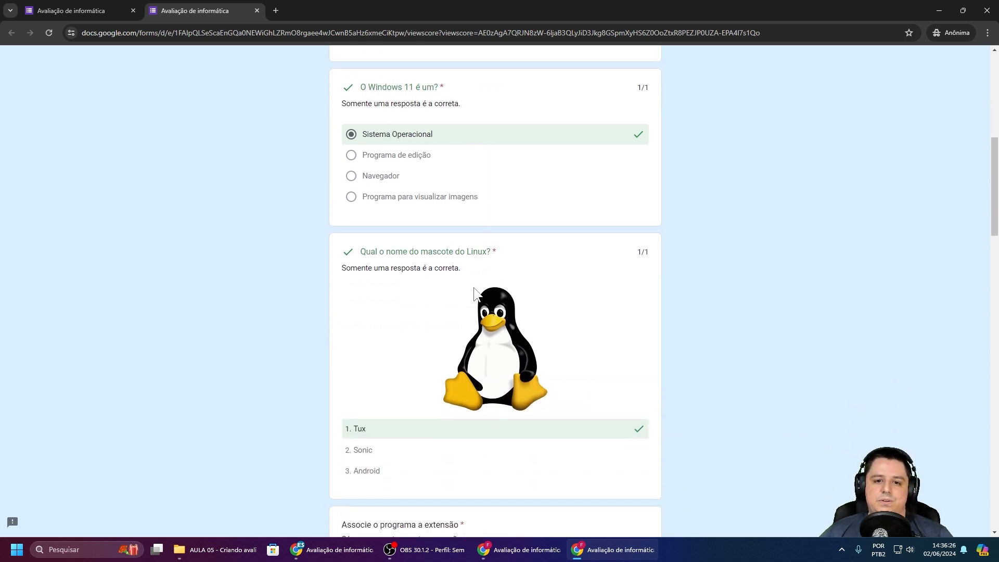
scroll(434, 282, "down", 4)
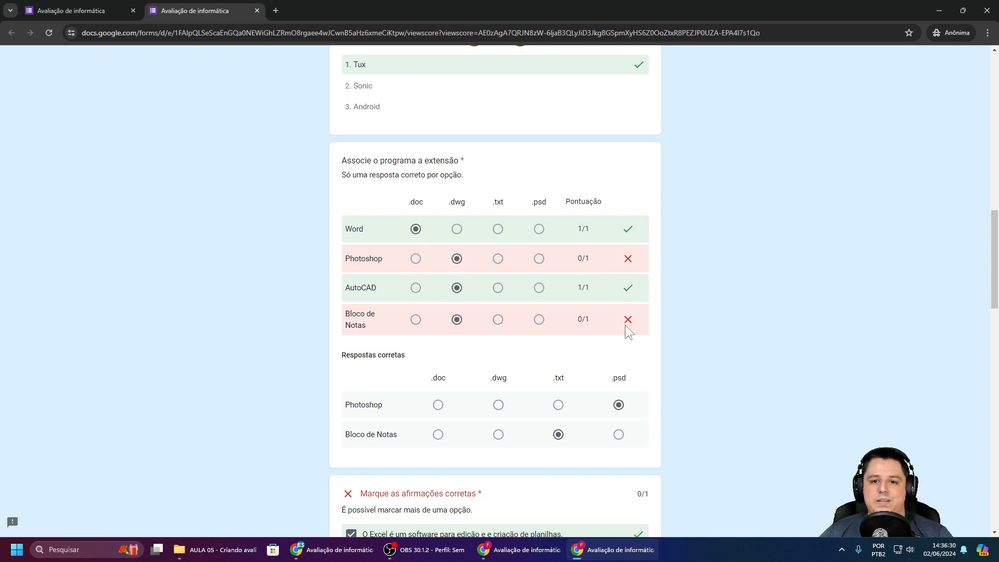
scroll(470, 232, "down", 5)
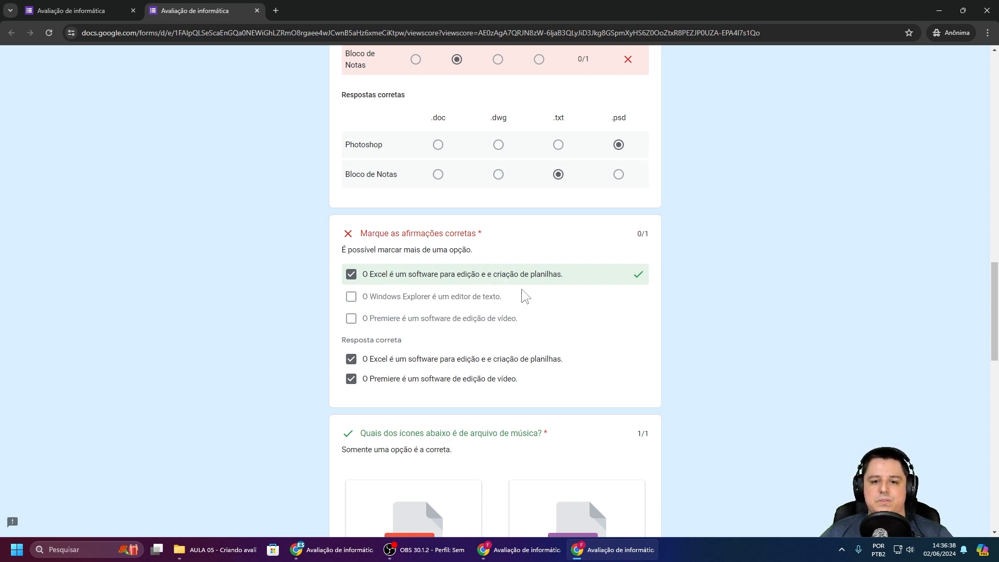
scroll(517, 291, "down", 3)
scroll(520, 273, "down", 2)
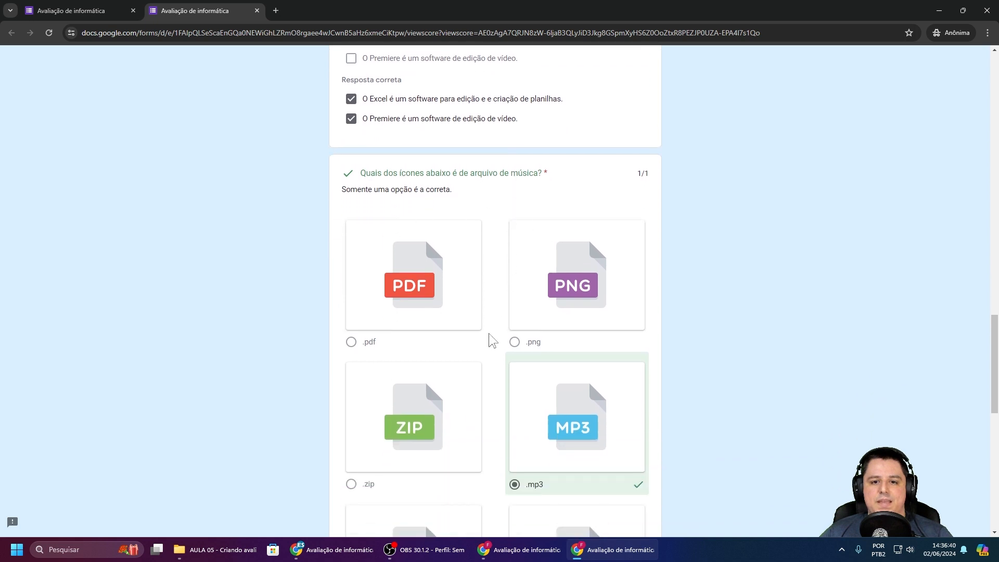
scroll(493, 338, "down", 6)
scroll(536, 335, "down", 2)
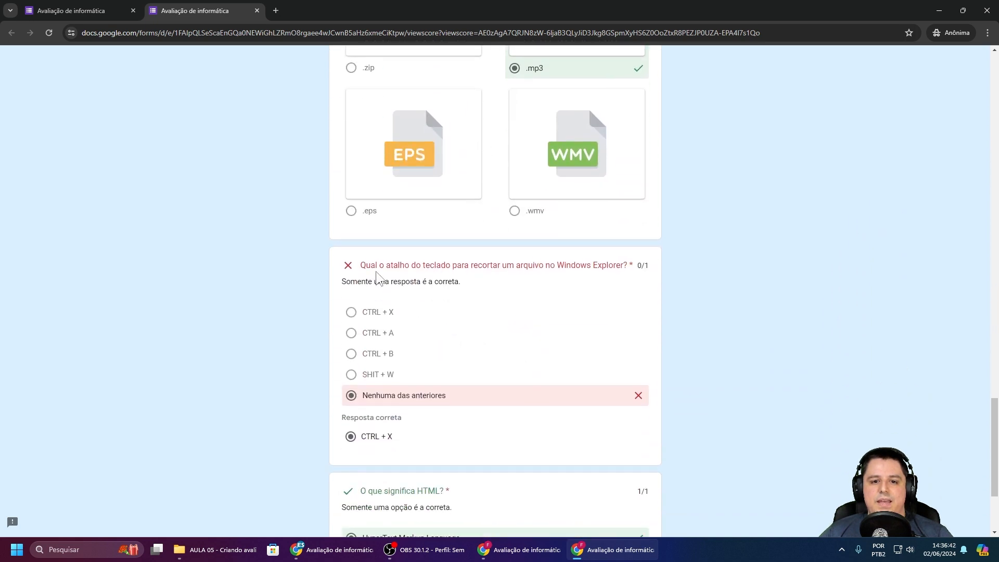
scroll(468, 348, "down", 1)
scroll(484, 338, "down", 2)
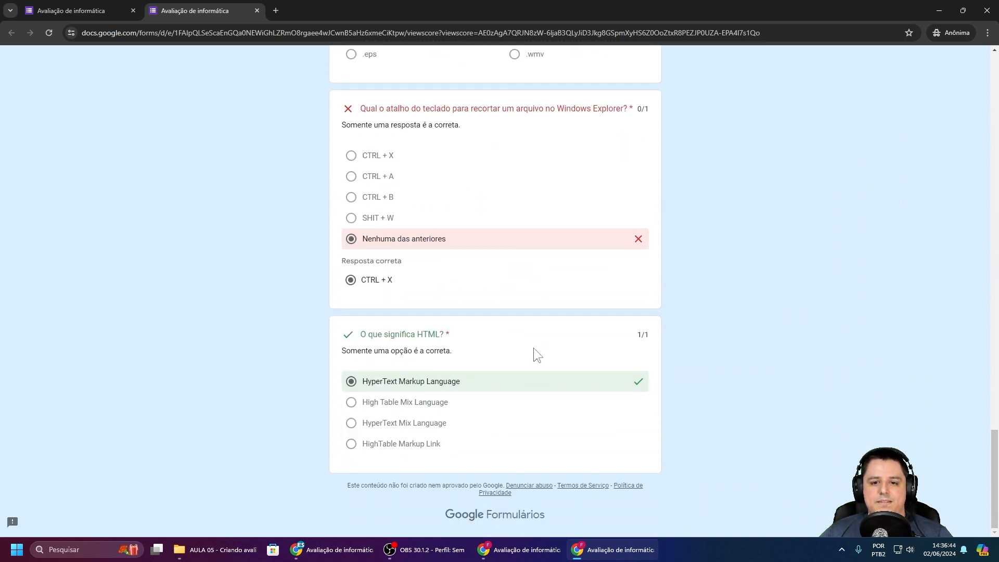
scroll(682, 216, "up", 15)
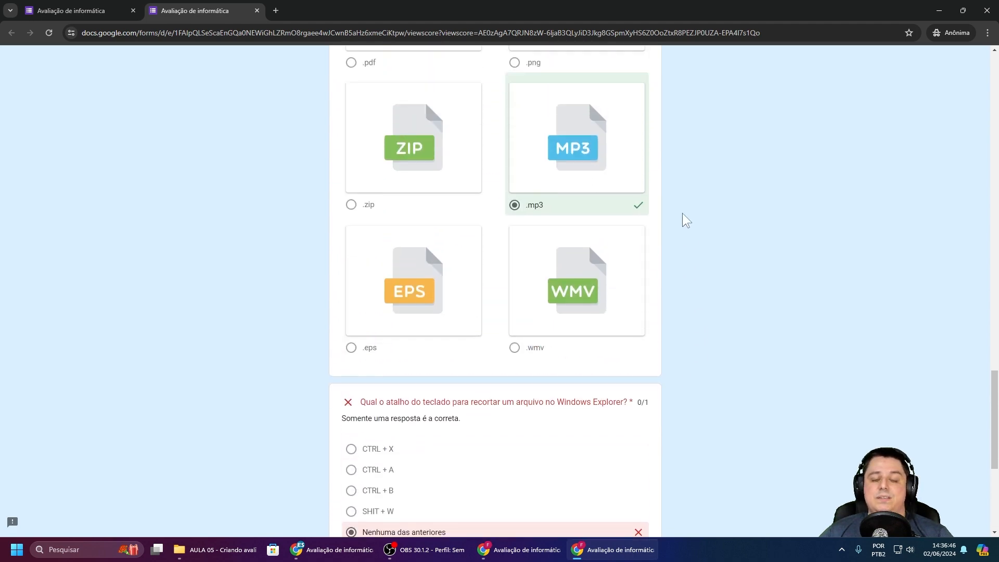
scroll(683, 215, "up", 20)
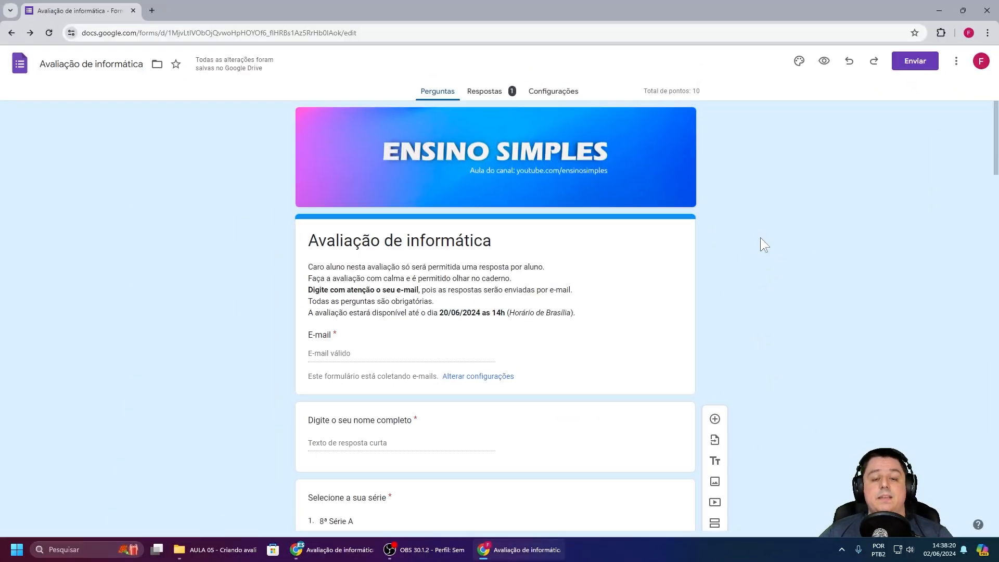
Step: Open the Respostas page, dismiss the tip, and switch to the Pergunta breakdown of the 1 response
left_click(483, 94)
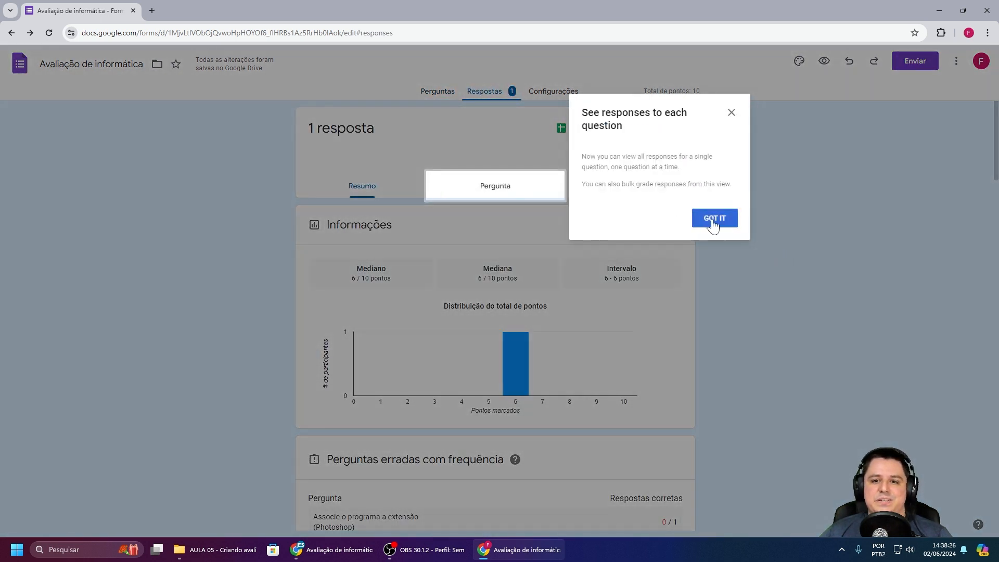
left_click(713, 222)
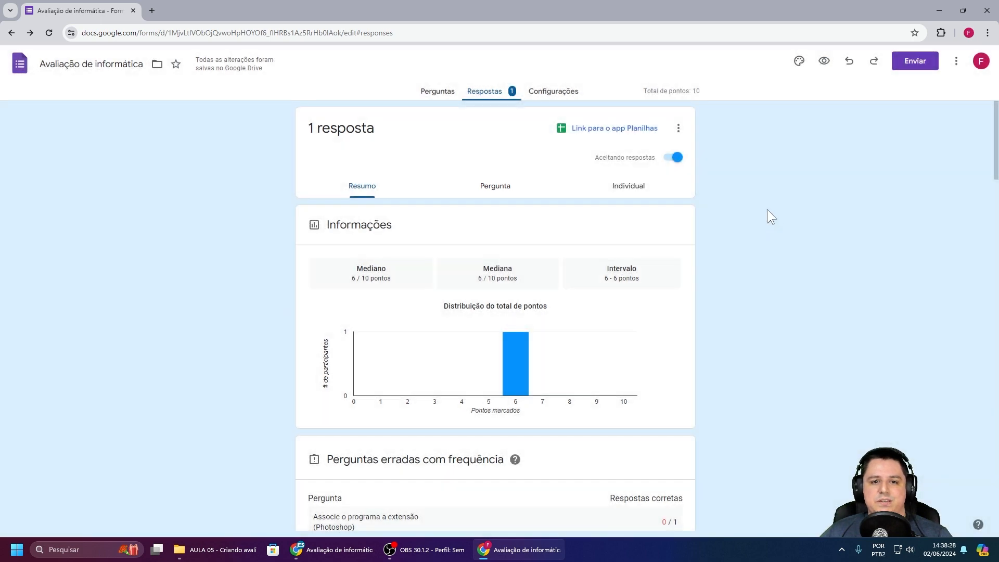
scroll(437, 220, "down", 7)
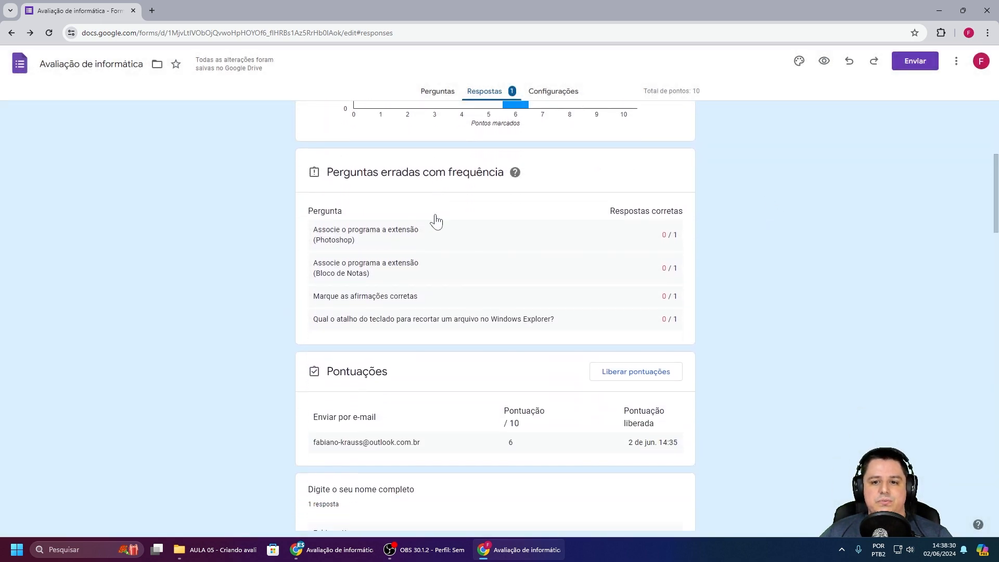
scroll(439, 221, "up", 4)
scroll(438, 221, "up", 2)
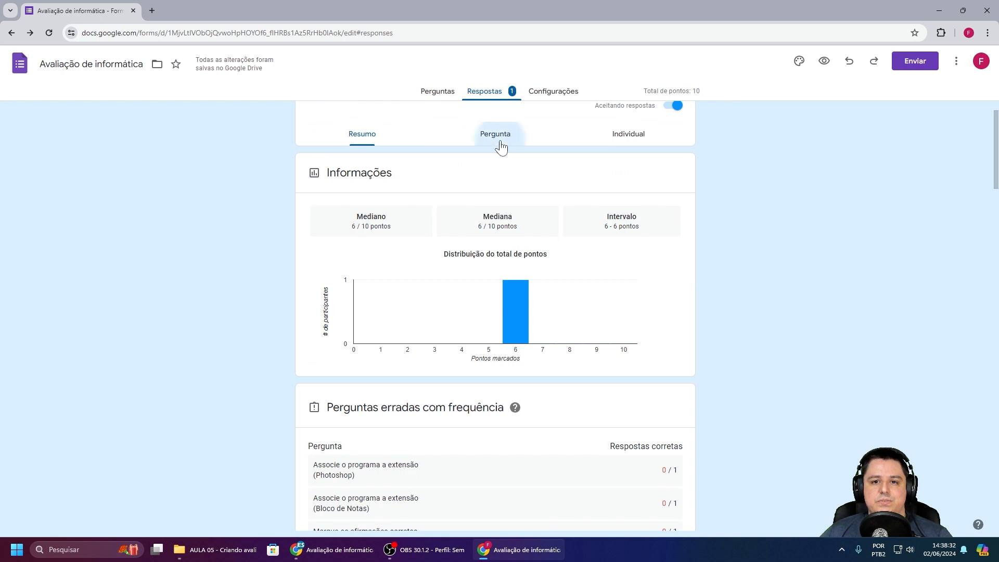
left_click(499, 134)
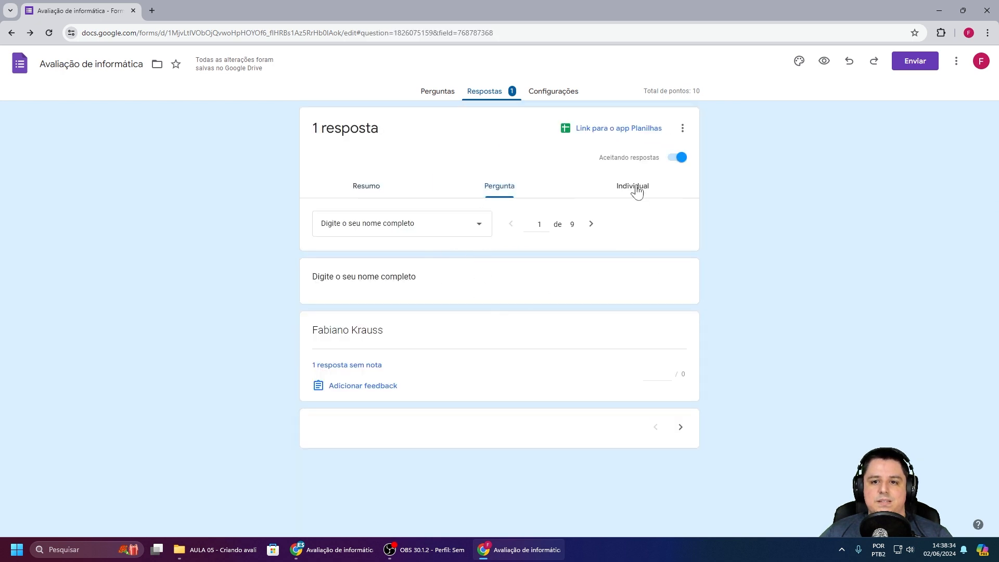
Step: Switch to the Individual view and scroll through the test response scored 6 de 10 pontos
left_click(633, 186)
scroll(777, 209, "down", 1)
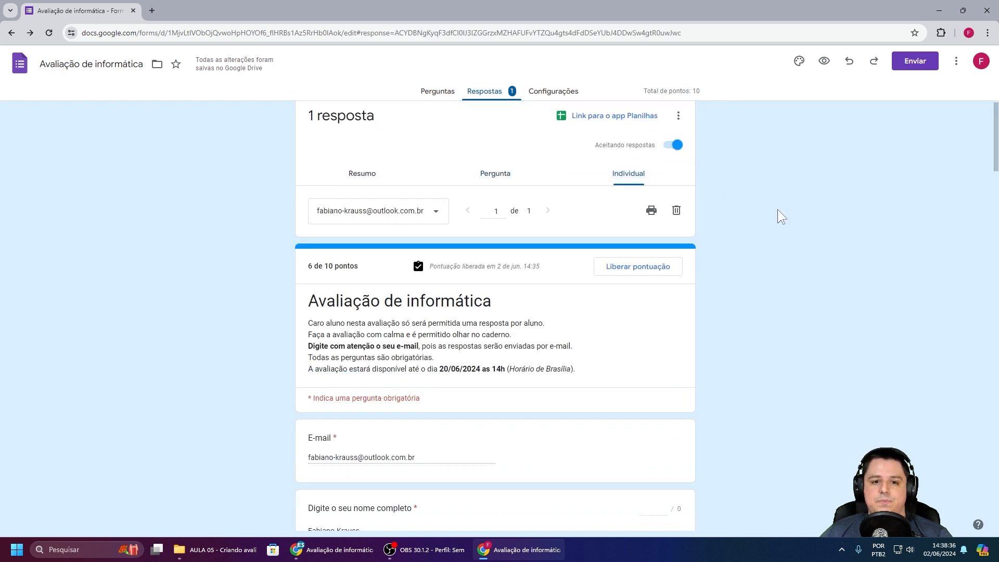
scroll(778, 209, "down", 5)
scroll(550, 239, "up", 3)
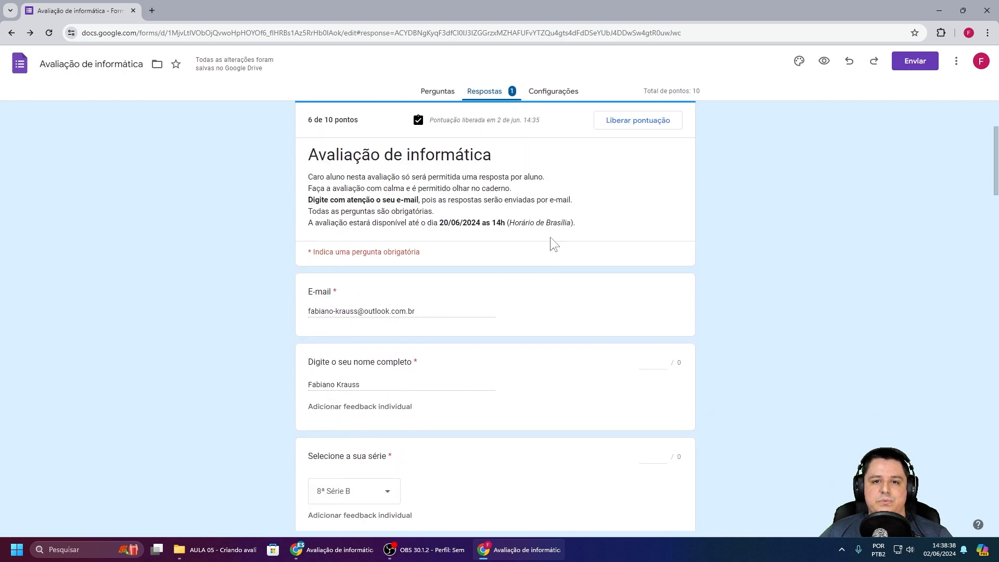
scroll(569, 252, "down", 3)
scroll(560, 250, "down", 4)
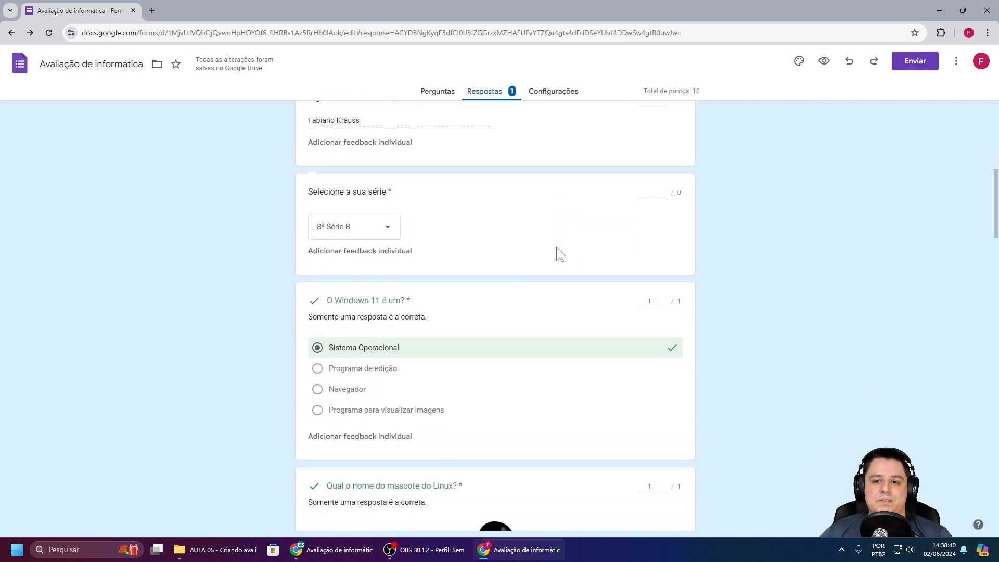
scroll(415, 259, "down", 8)
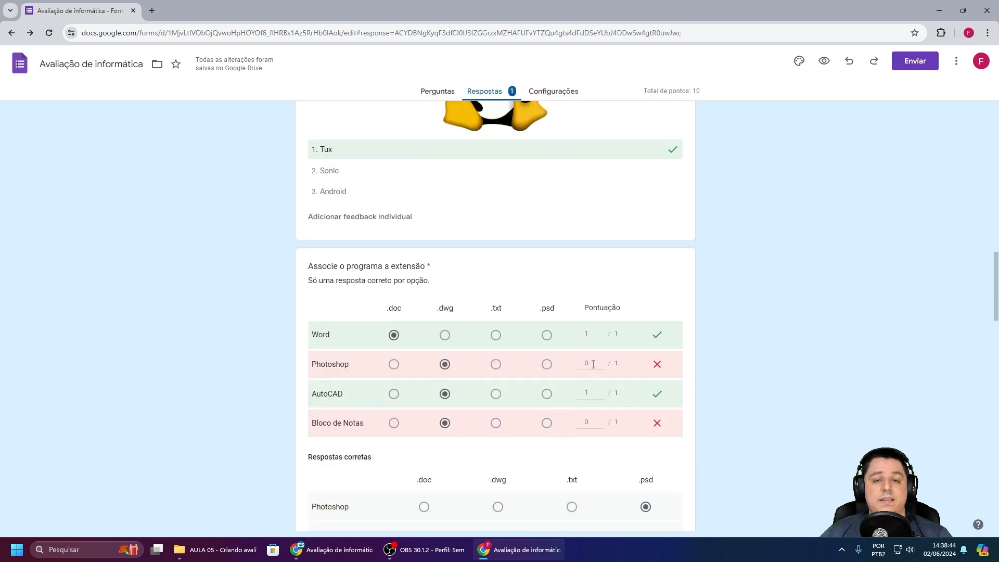
scroll(527, 336, "down", 7)
scroll(526, 337, "down", 12)
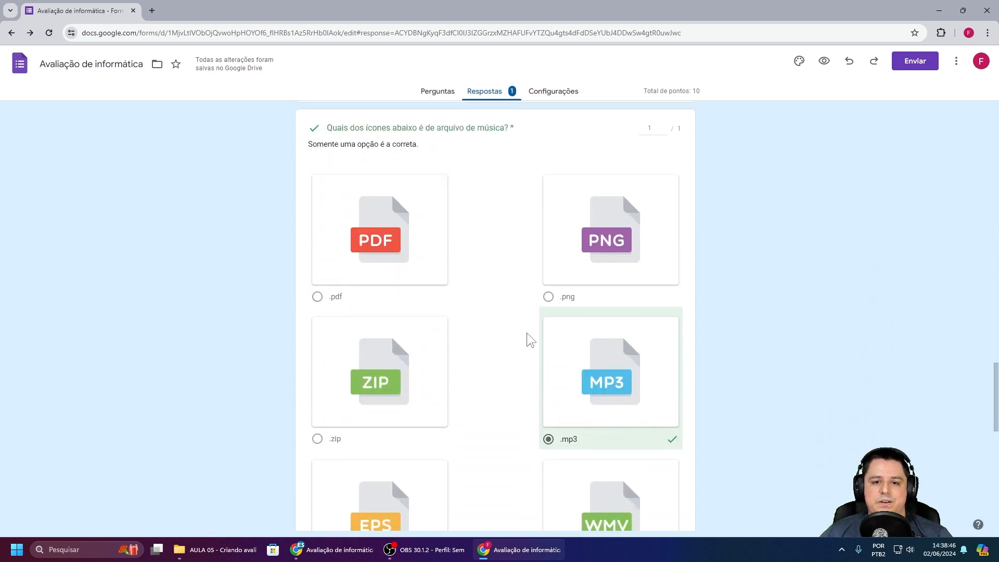
scroll(496, 343, "down", 2)
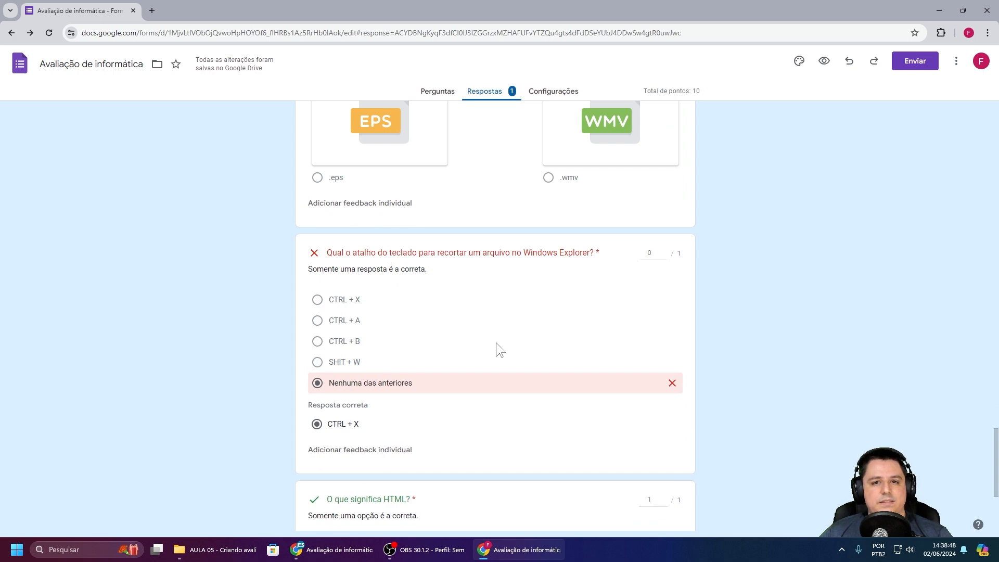
scroll(495, 342, "down", 3)
scroll(495, 343, "up", 4)
scroll(495, 344, "up", 20)
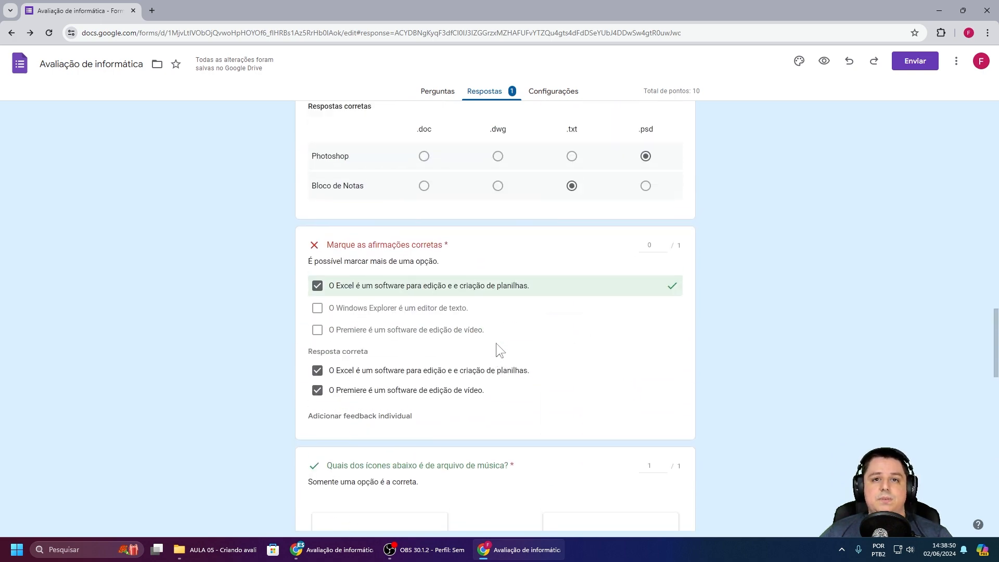
scroll(496, 342, "up", 10)
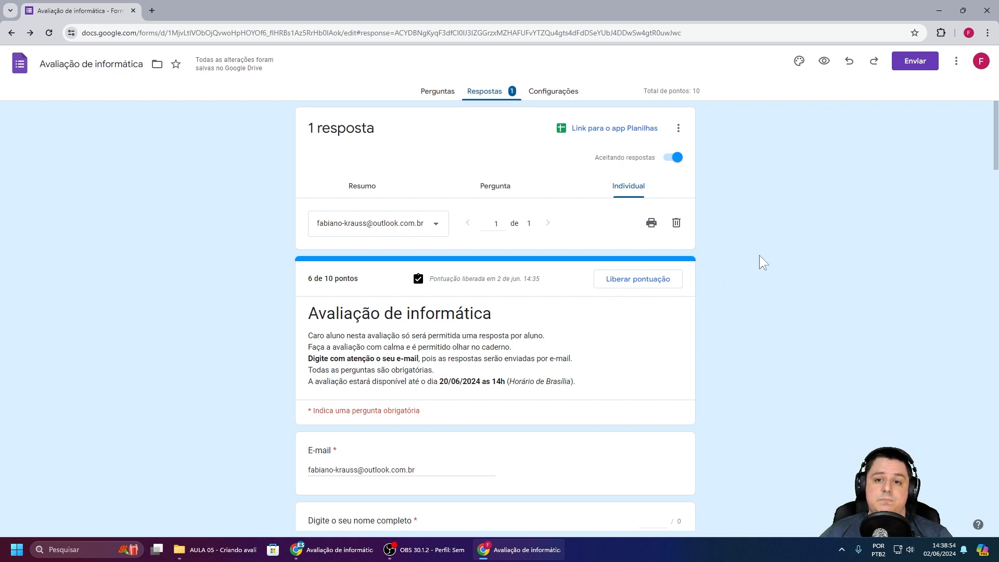
Step: Create a new 'Avaliação de informática (respostas)' spreadsheet linked to the form's responses
left_click(615, 137)
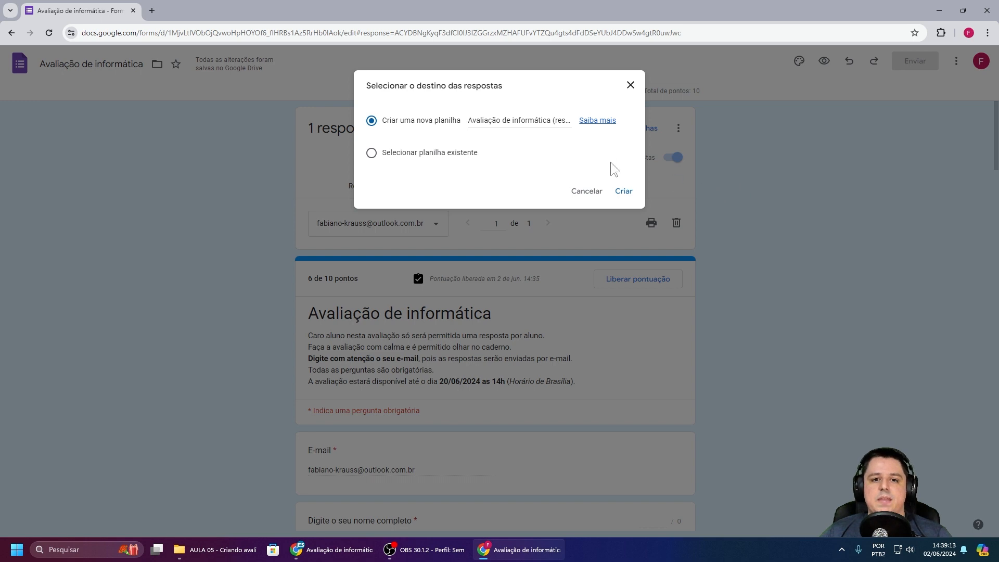
left_click(623, 192)
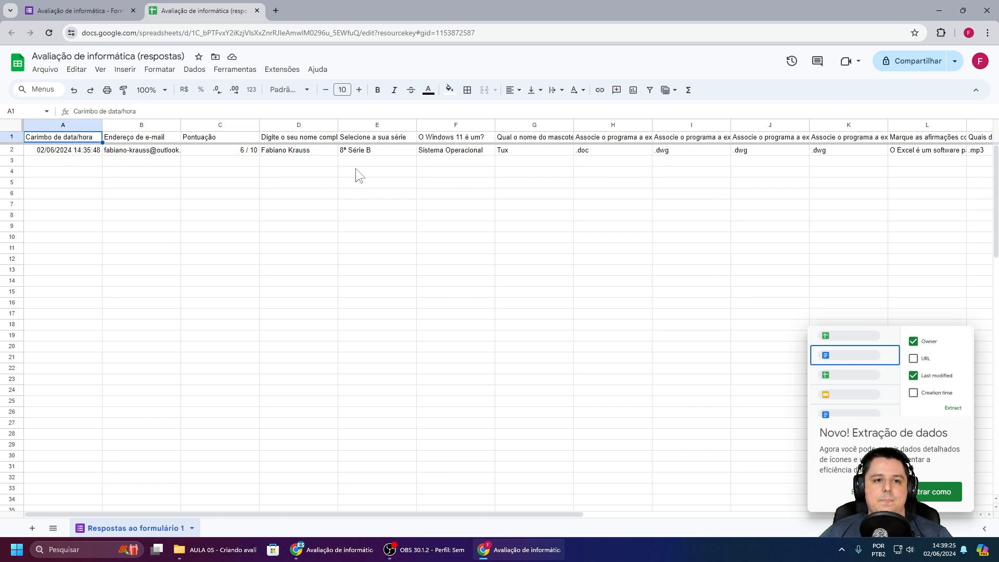
Step: Close the 'Avaliação de informática (respostas)' spreadsheet tab to return to the form
left_click(257, 11)
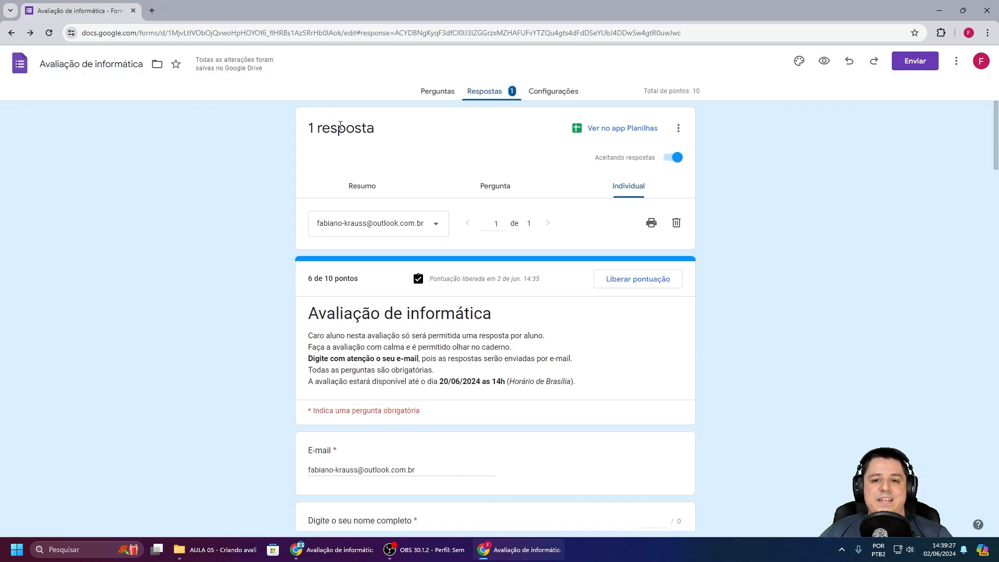
Step: Return to the Perguntas tab of the 'Avaliação de informática' quiz
left_click(437, 93)
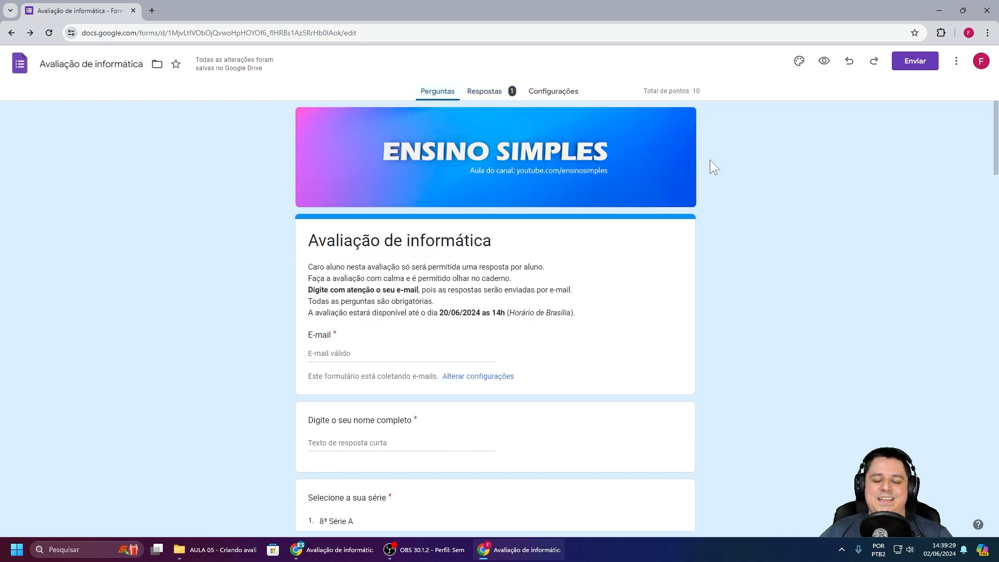